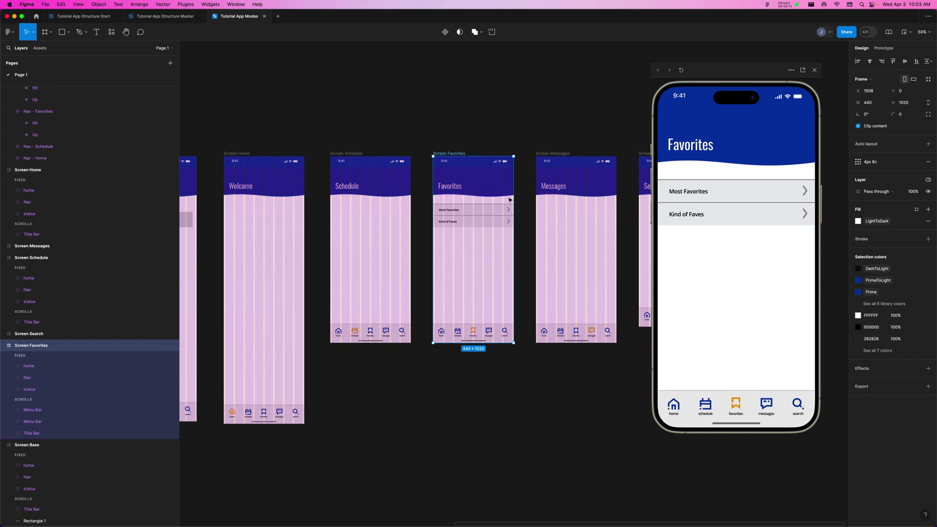
Step: Duplicate the Screen Favorites frame below the original and rename the copy Screen Favorites Most
{"action": "left_click_drag", "start_coordinate": [453, 155], "coordinate": [461, 363]}
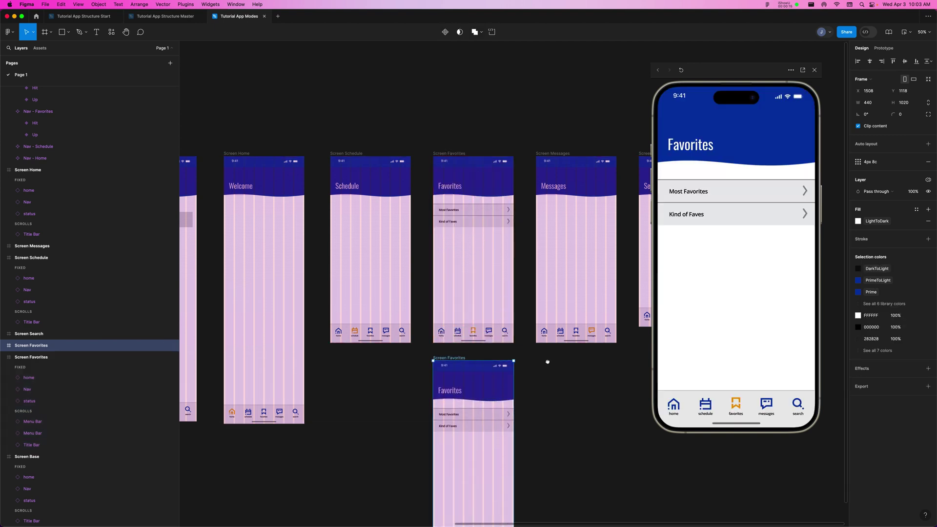
{"action": "scroll", "coordinate": [550, 374], "scroll_direction": "down", "scroll_amount": 5}
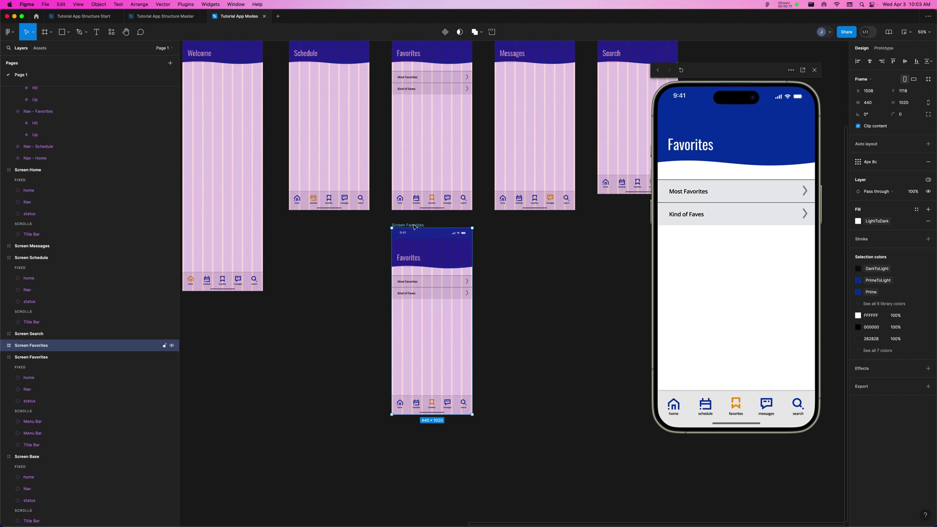
{"action": "double_click", "coordinate": [410, 225]}
{"action": "key", "text": "Right"}
{"action": "type", "text": "Most"}
{"action": "key", "text": "Return"}
Step: Delete the Title Bar and both Menu Bar instances from the Screen Favorites Most frame
{"action": "left_click", "coordinate": [459, 258]}
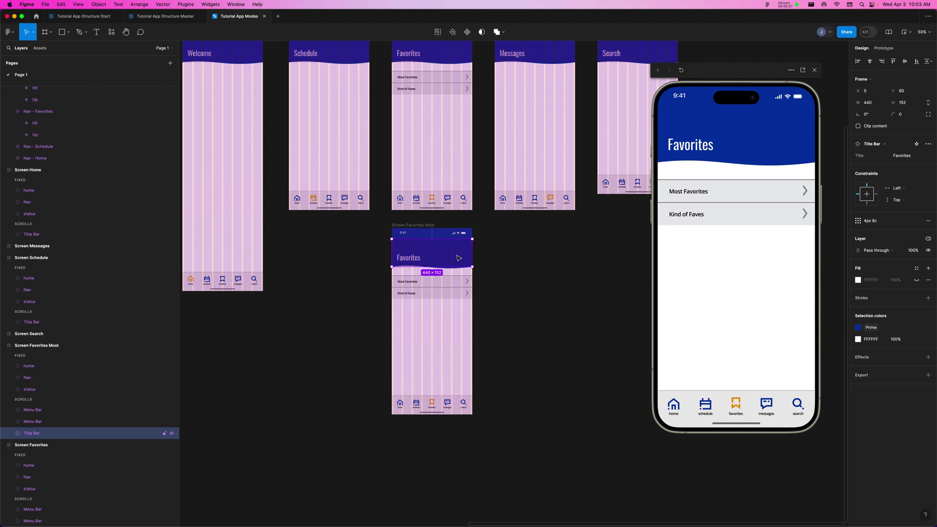
{"action": "key", "text": "Delete"}
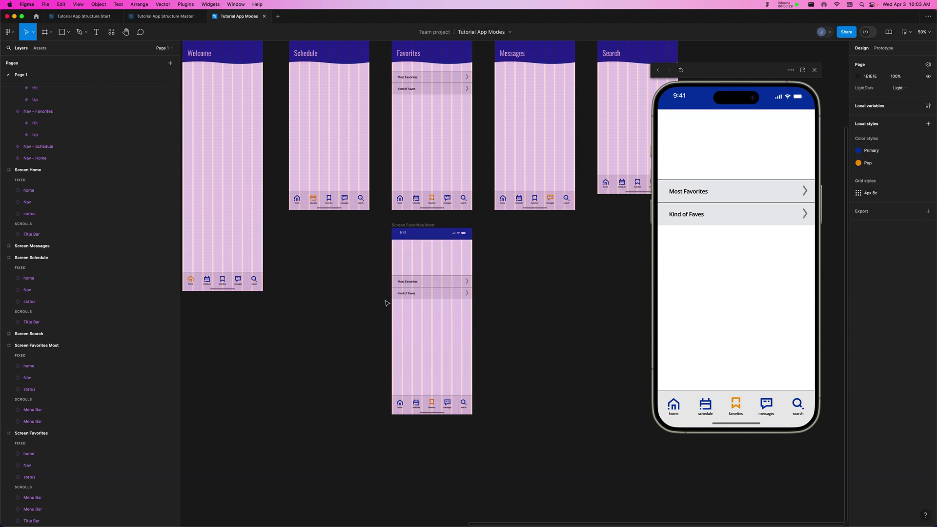
{"action": "left_click", "coordinate": [423, 283]}
{"action": "key", "text": "Delete"}
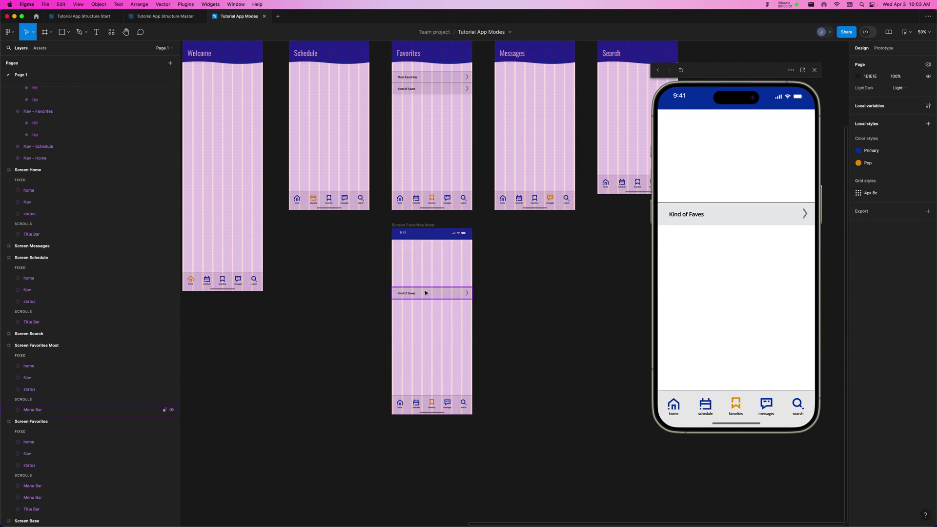
{"action": "left_click", "coordinate": [423, 294]}
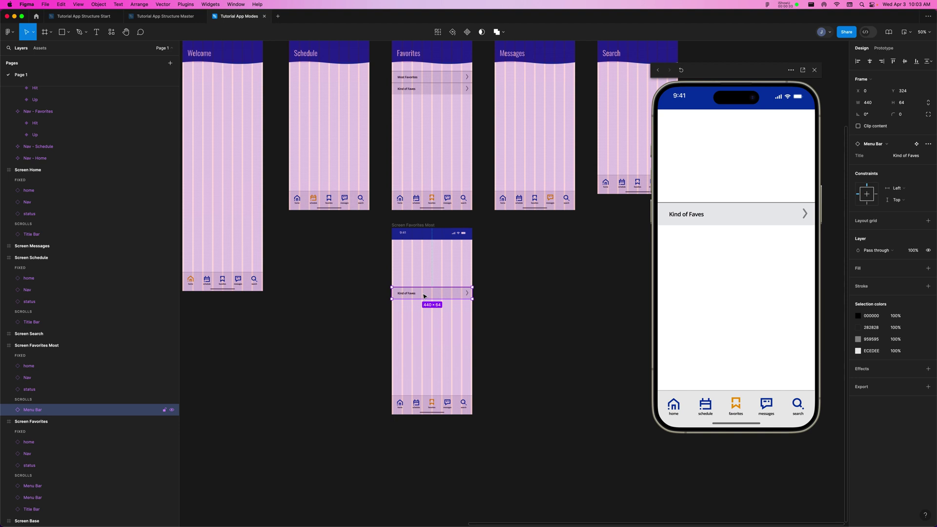
{"action": "key", "text": "Delete"}
Step: Add a text box about 360 × 212 on Screen Favorites Most reading "Here are your most favorites."
{"action": "left_click", "coordinate": [97, 32]}
{"action": "left_click_drag", "start_coordinate": [397, 254], "coordinate": [463, 293]}
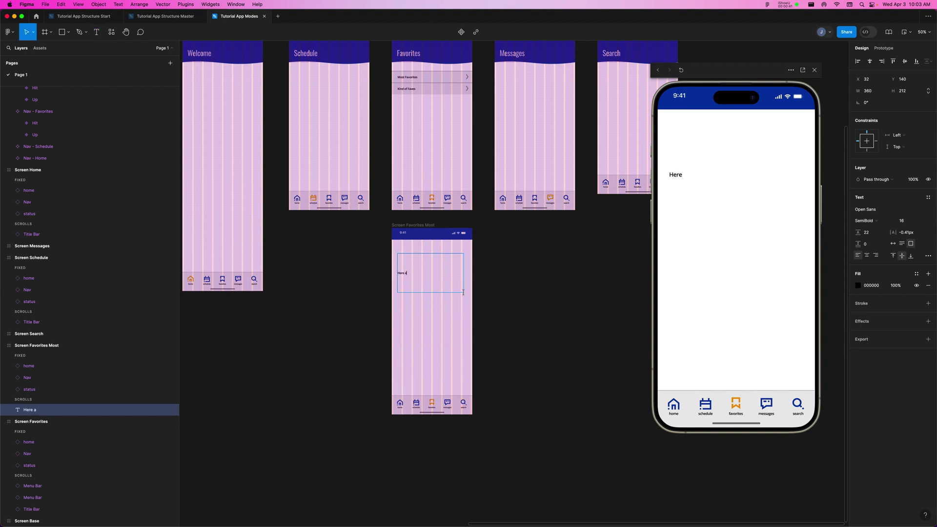
{"action": "type", "text": "Here are your most favoritse"}
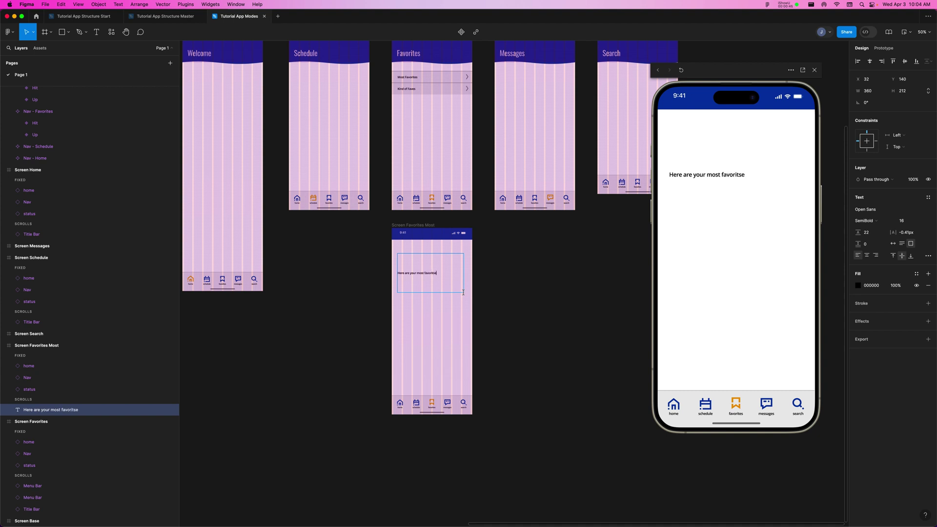
{"action": "key", "text": "BackSpace"}
{"action": "key", "text": "BackSpace"}
{"action": "type", "text": "es."}
{"action": "key", "text": "BackSpace"}
{"action": "scroll", "coordinate": [482, 191], "scroll_direction": "up", "scroll_amount": 2}
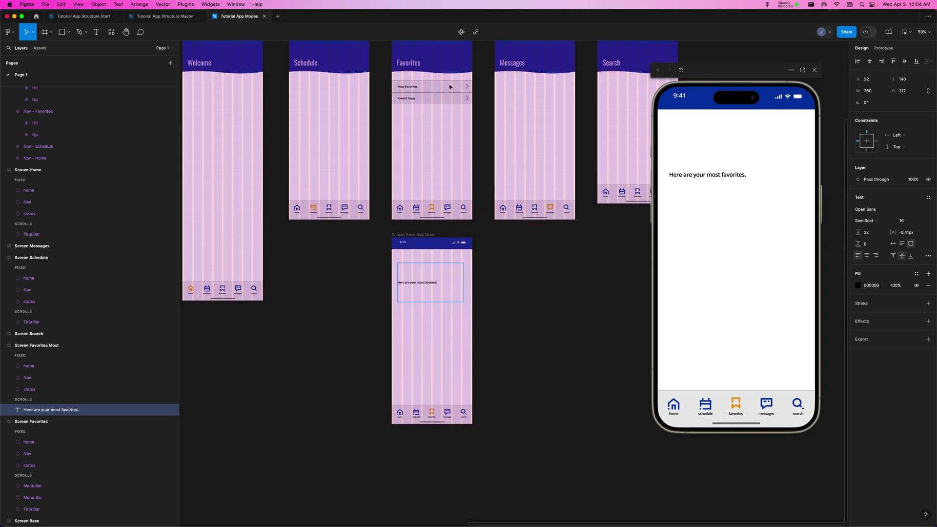
{"action": "key", "text": "Escape"}
Step: Add a prototype connection from the Most Favorites menu bar on Screen Favorites to the Screen Favorites Most frame
{"action": "scroll", "coordinate": [495, 251], "scroll_direction": "up", "scroll_amount": 5}
{"action": "scroll", "coordinate": [433, 230], "scroll_direction": "right", "scroll_amount": 2}
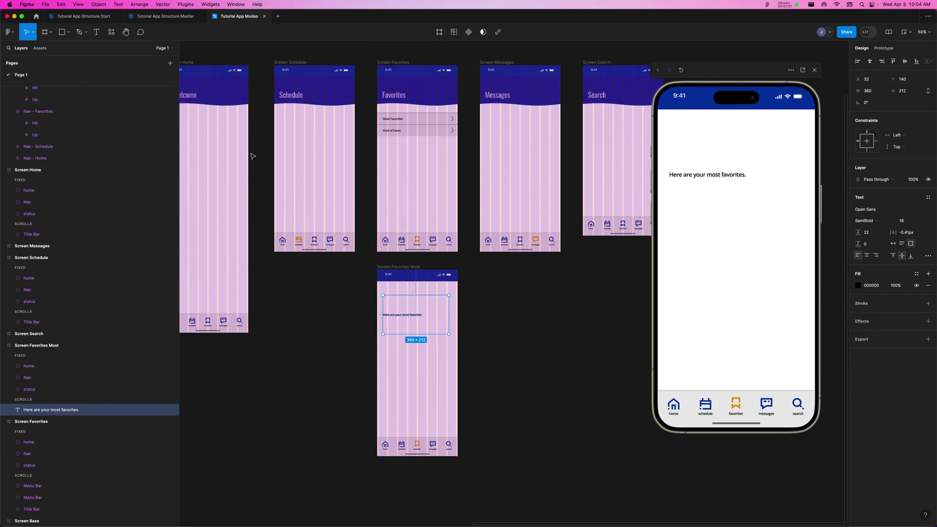
{"action": "left_click", "coordinate": [883, 48]}
{"action": "left_click", "coordinate": [404, 122]}
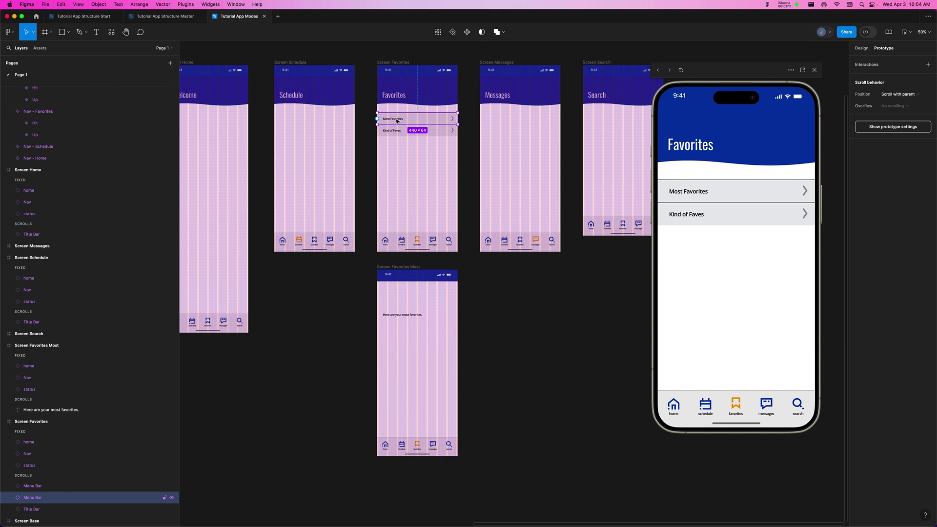
{"action": "left_click_drag", "start_coordinate": [458, 119], "coordinate": [417, 282]}
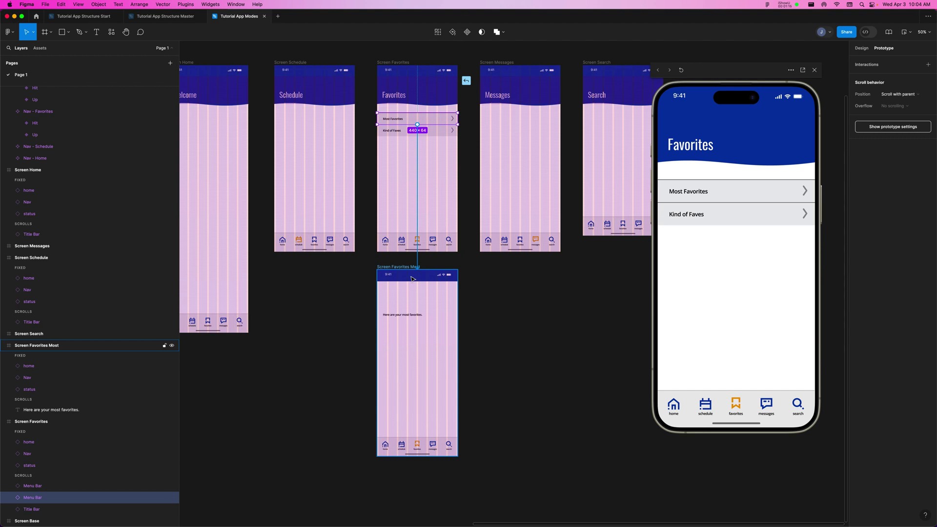
{"action": "left_click_drag", "start_coordinate": [412, 278], "coordinate": [412, 279]}
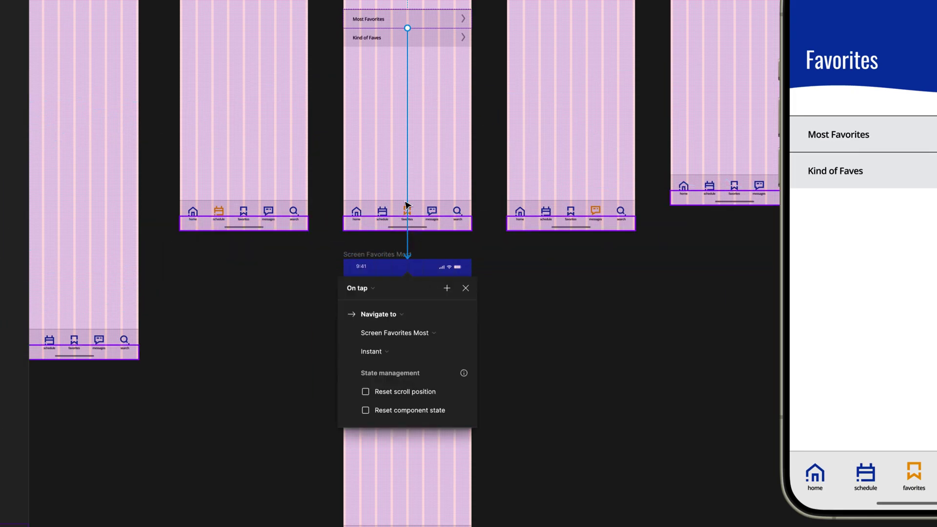
Step: Set the animation of the Most Favorites on-tap interaction to Slide in, then close its settings
{"action": "scroll", "coordinate": [442, 320], "scroll_direction": "down", "scroll_amount": 3}
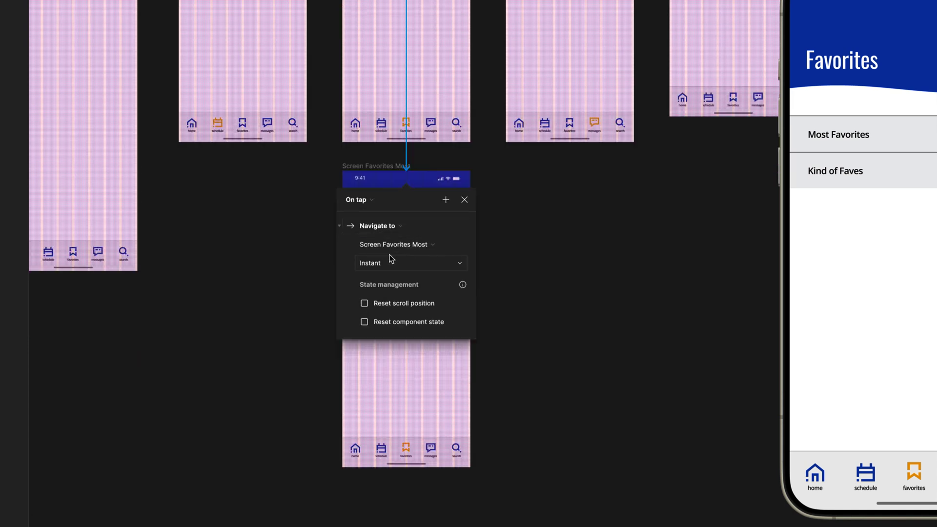
{"action": "left_click", "coordinate": [379, 265]}
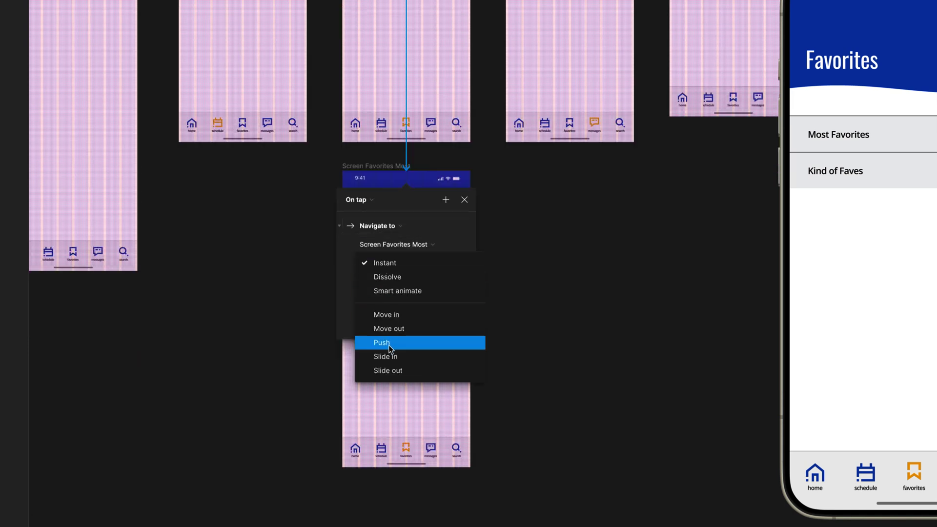
{"action": "left_click", "coordinate": [386, 356]}
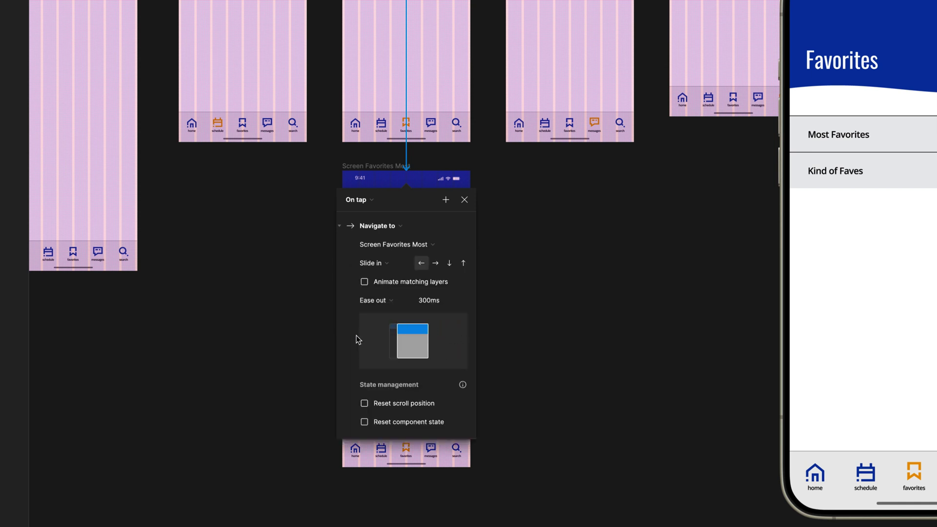
{"action": "scroll", "coordinate": [427, 142], "scroll_direction": "down", "scroll_amount": 1}
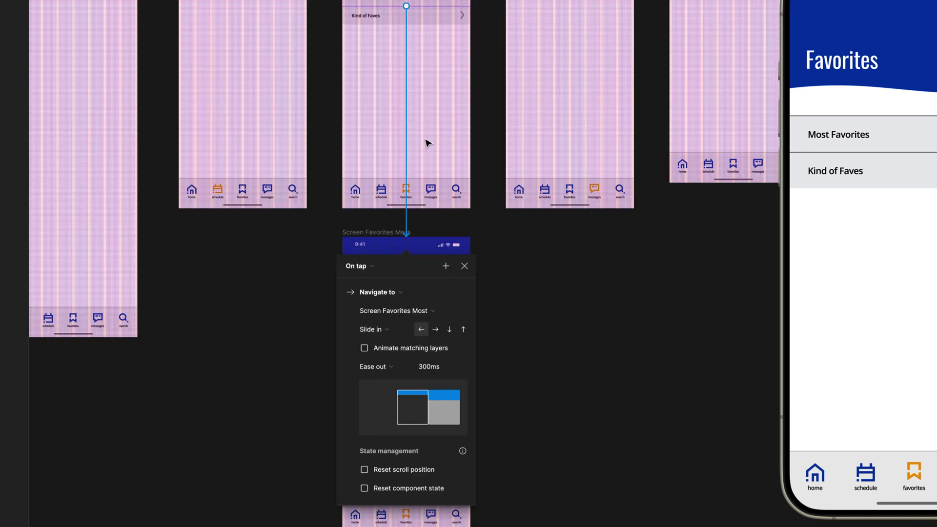
{"action": "scroll", "coordinate": [427, 143], "scroll_direction": "up", "scroll_amount": 5}
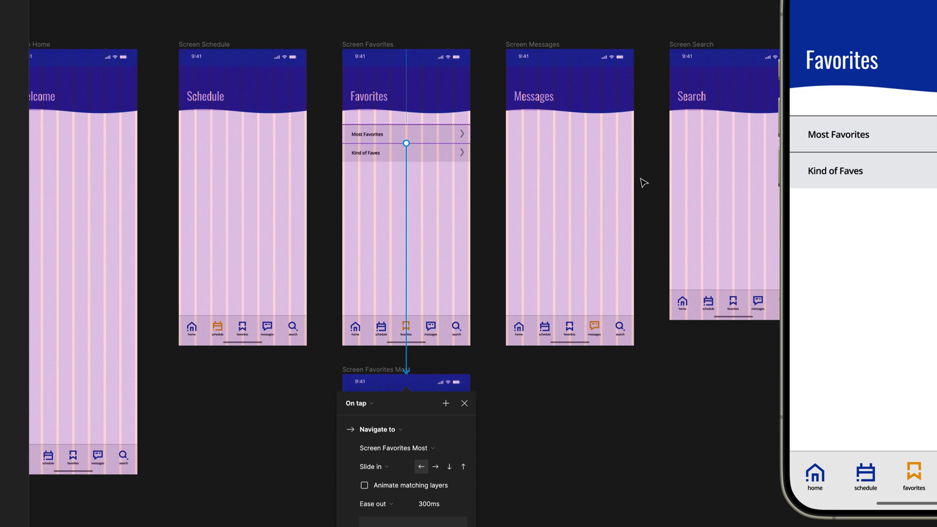
{"action": "scroll", "coordinate": [431, 205], "scroll_direction": "down", "scroll_amount": 10}
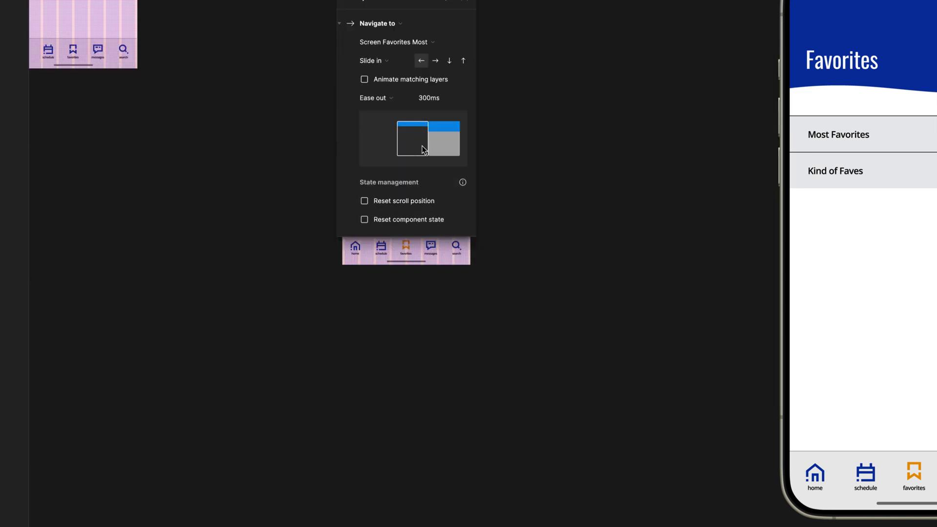
{"action": "scroll", "coordinate": [435, 155], "scroll_direction": "up", "scroll_amount": 2}
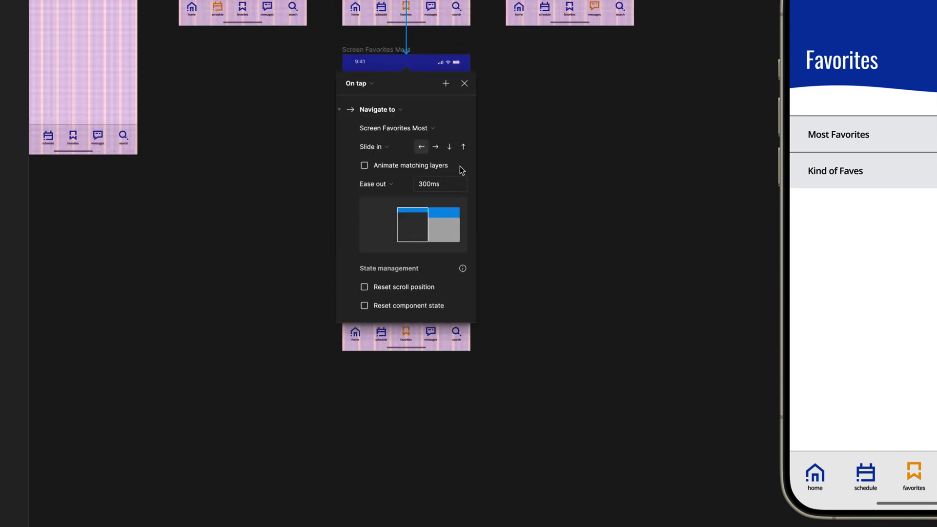
{"action": "scroll", "coordinate": [393, 275], "scroll_direction": "up", "scroll_amount": 1}
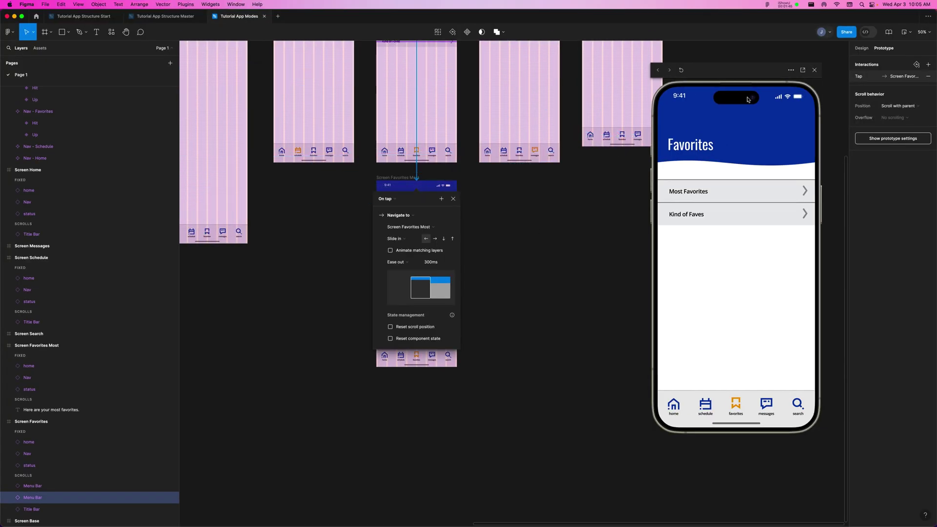
{"action": "key", "text": "Escape"}
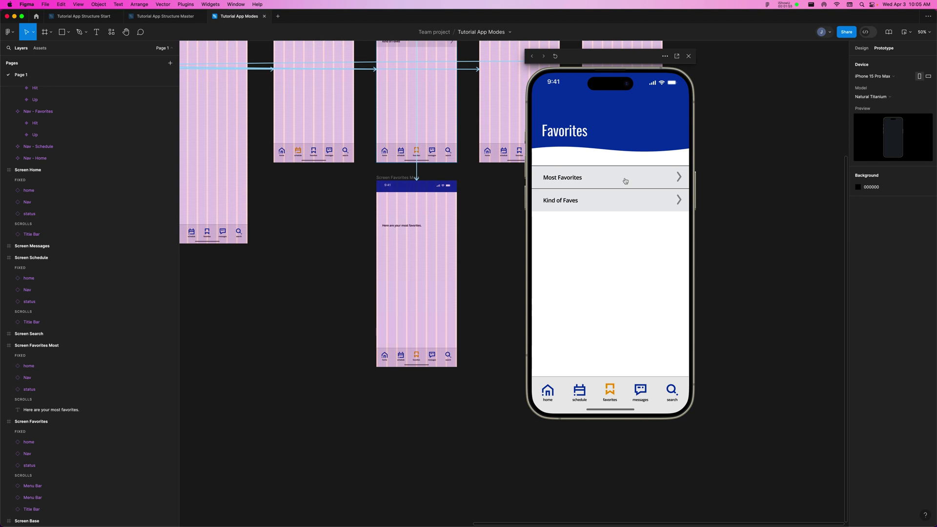
Step: Test the Most Favorites link in the prototype preview, restart it from Screen Favorites and test the transition again
{"action": "left_click", "coordinate": [625, 181]}
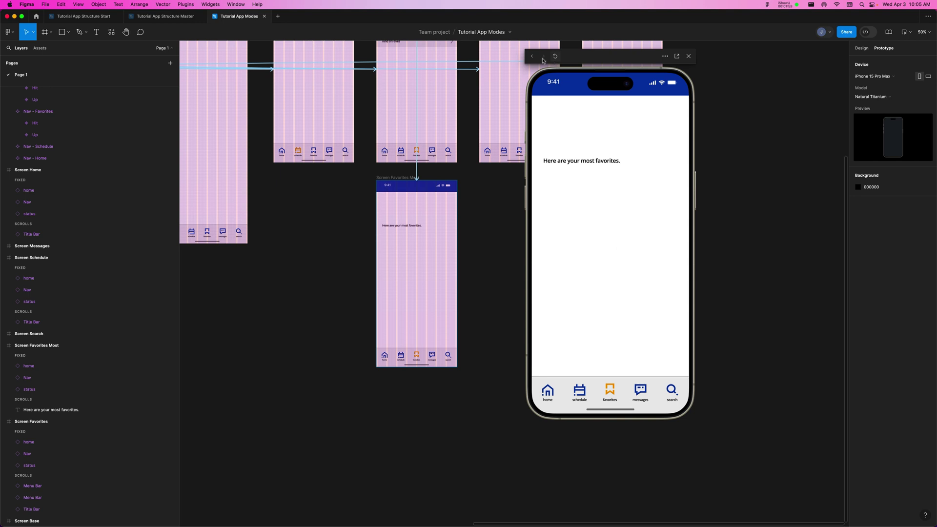
{"action": "scroll", "coordinate": [439, 154], "scroll_direction": "up", "scroll_amount": 4}
{"action": "scroll", "coordinate": [439, 154], "scroll_direction": "up", "scroll_amount": 2}
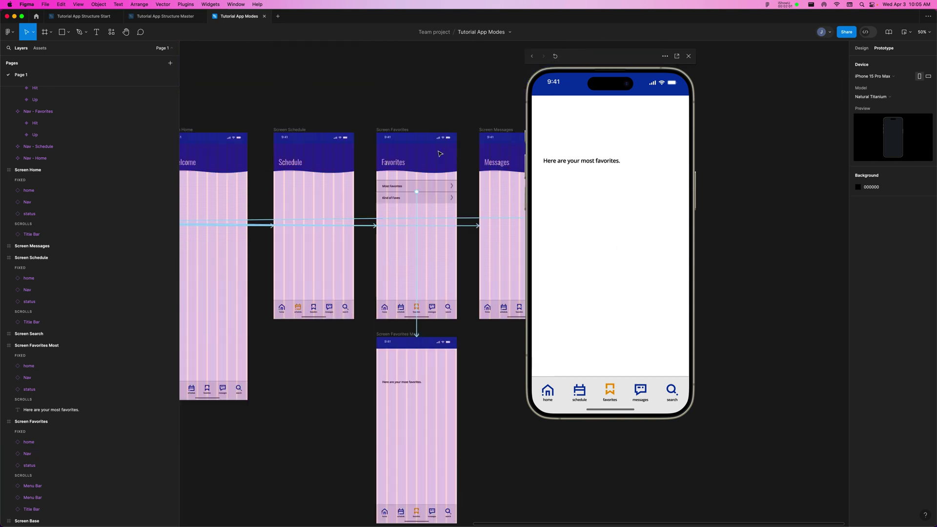
{"action": "left_click", "coordinate": [406, 130]}
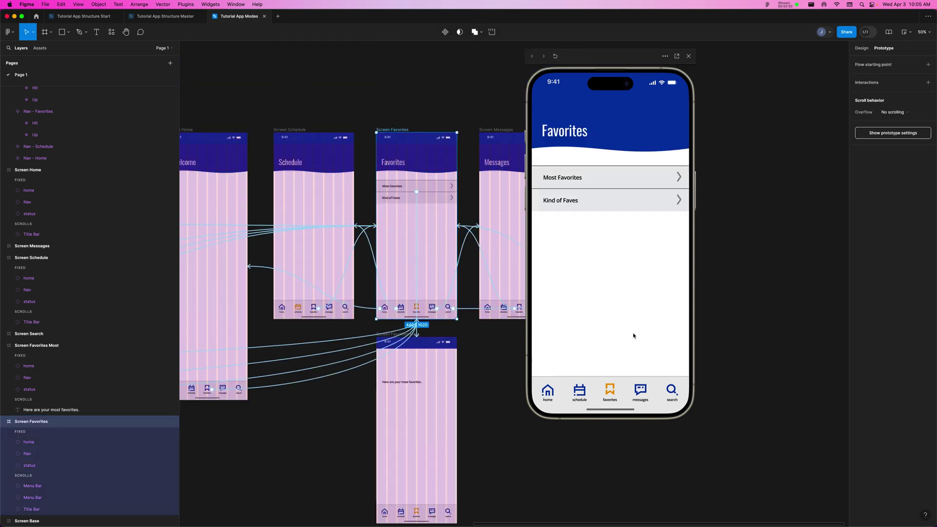
{"action": "left_click", "coordinate": [680, 179]}
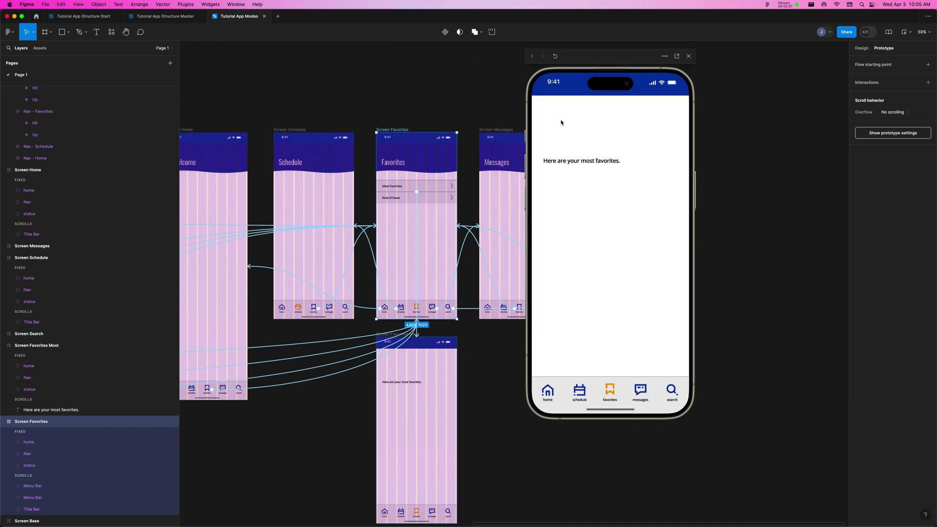
Step: Turn on Animate matching layers for the Most Favorites slide-in interaction and try the transition in the preview
{"action": "scroll", "coordinate": [480, 306], "scroll_direction": "down", "scroll_amount": 3}
{"action": "mouse_move", "coordinate": [430, 257]}
{"action": "left_mouse_down"}
{"action": "mouse_move", "coordinate": [417, 252]}
{"action": "mouse_move", "coordinate": [420, 204]}
{"action": "mouse_move", "coordinate": [420, 261]}
{"action": "left_mouse_up"}
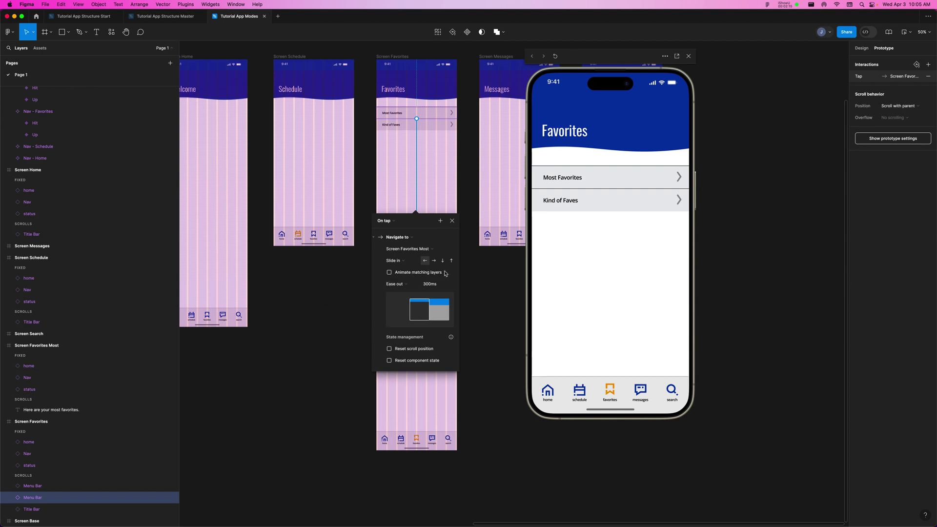
{"action": "left_click", "coordinate": [389, 273]}
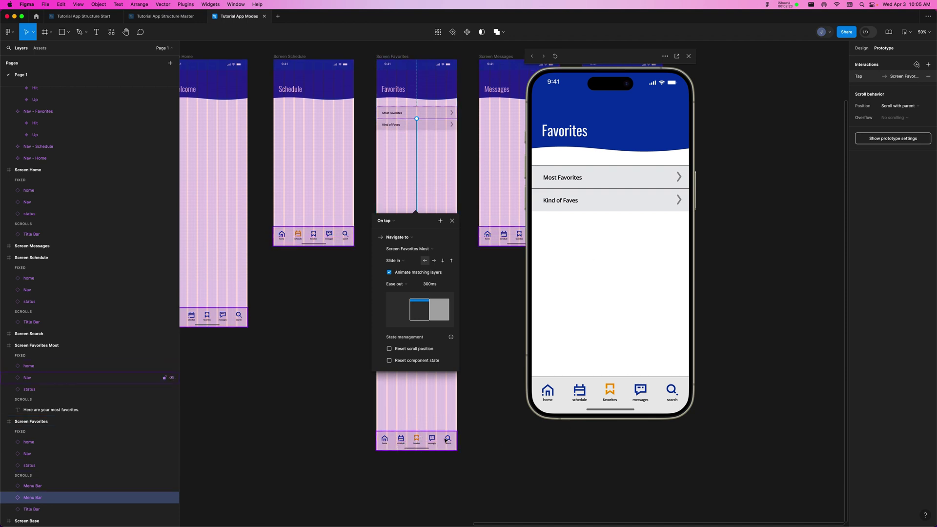
{"action": "left_click", "coordinate": [678, 178]}
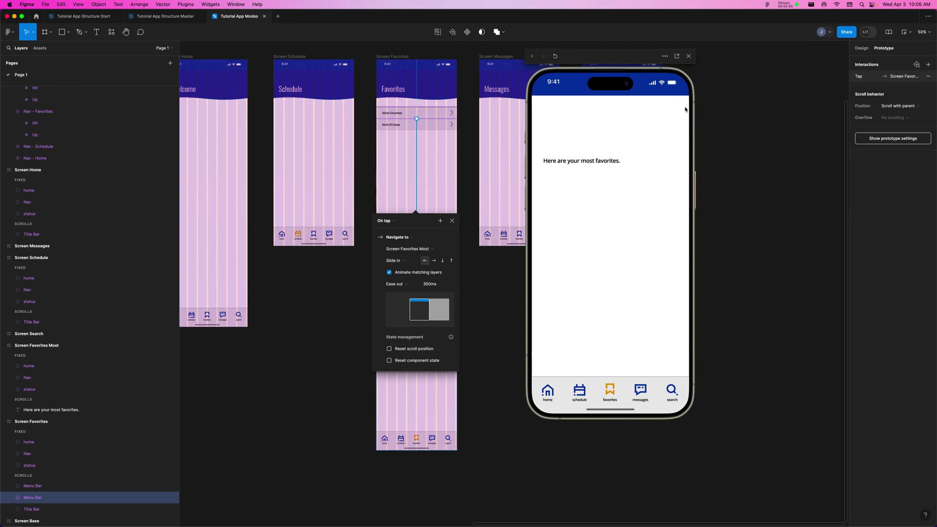
{"action": "left_click", "coordinate": [452, 222]}
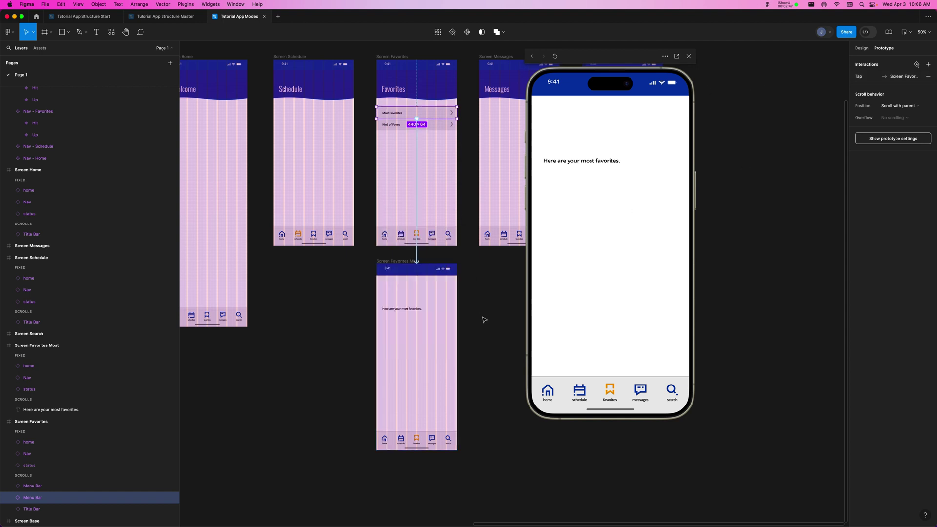
Step: Draw a rectangle about 439 × 52 directly below the status bar on the Screen Favorites Most frame
{"action": "left_click", "coordinate": [866, 48]}
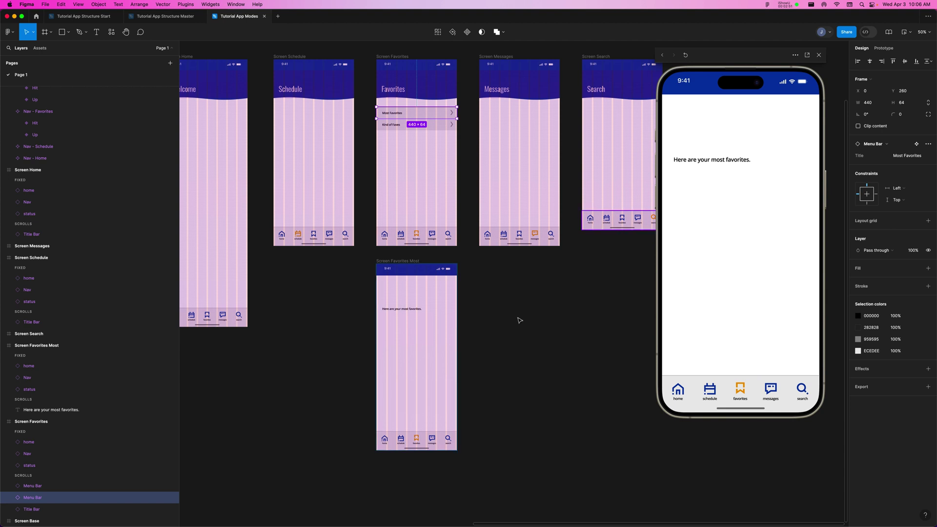
{"action": "left_click_drag", "start_coordinate": [350, 258], "coordinate": [481, 446]}
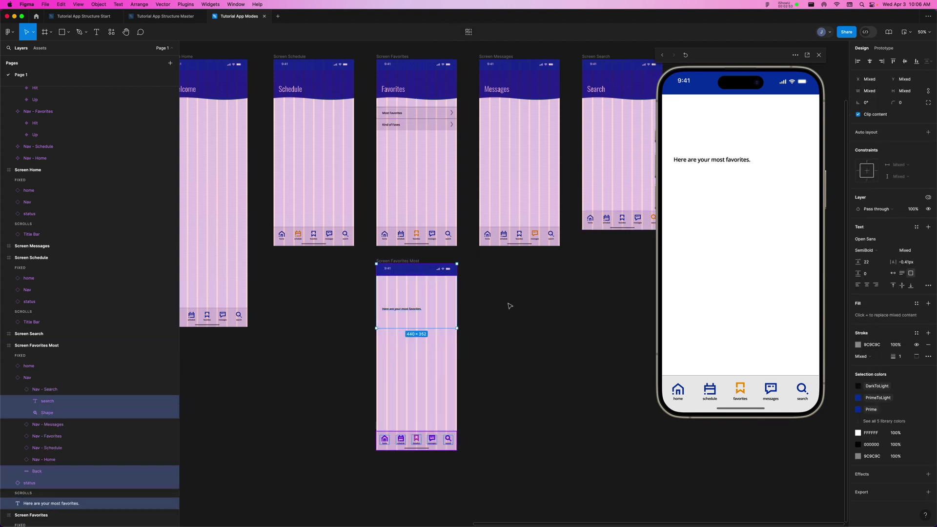
{"action": "left_click", "coordinate": [507, 306]}
{"action": "scroll", "coordinate": [517, 303], "scroll_direction": "left", "scroll_amount": 2}
{"action": "left_click_drag", "start_coordinate": [387, 251], "coordinate": [392, 262]}
{"action": "left_click", "coordinate": [415, 265]}
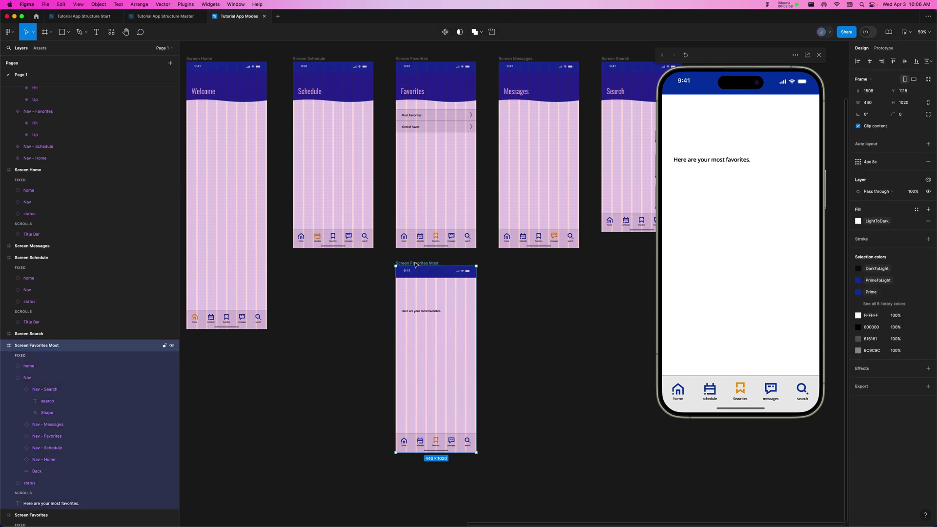
{"action": "key", "text": "shift+2"}
{"action": "left_click_drag", "start_coordinate": [489, 193], "coordinate": [398, 237]}
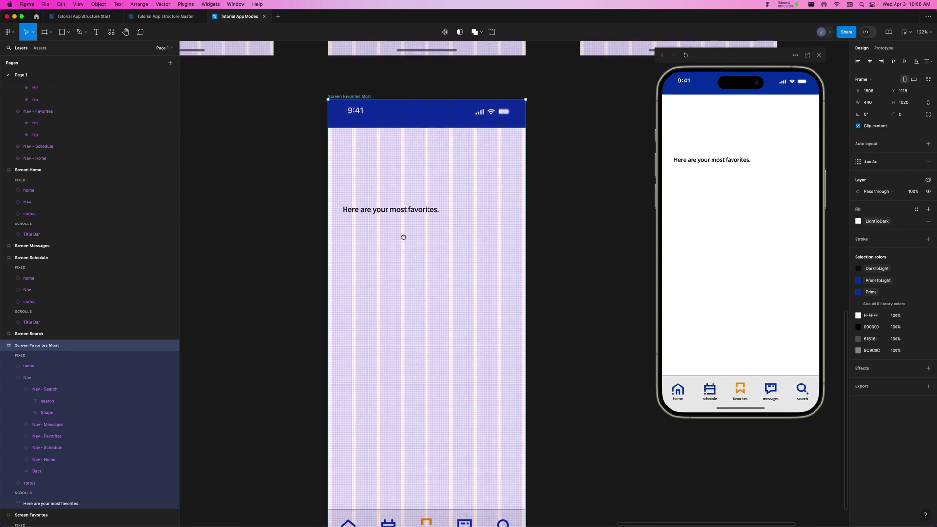
{"action": "left_click", "coordinate": [64, 34]}
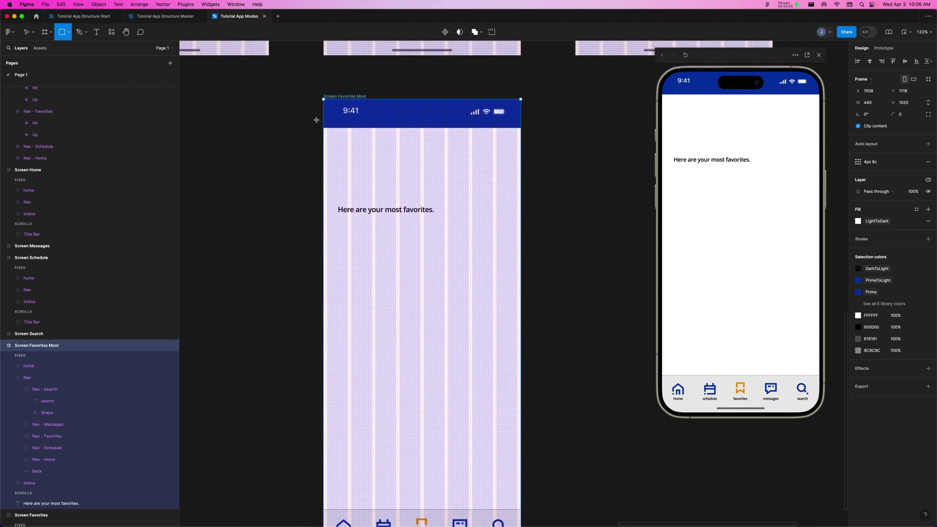
{"action": "left_click_drag", "start_coordinate": [324, 127], "coordinate": [520, 152]}
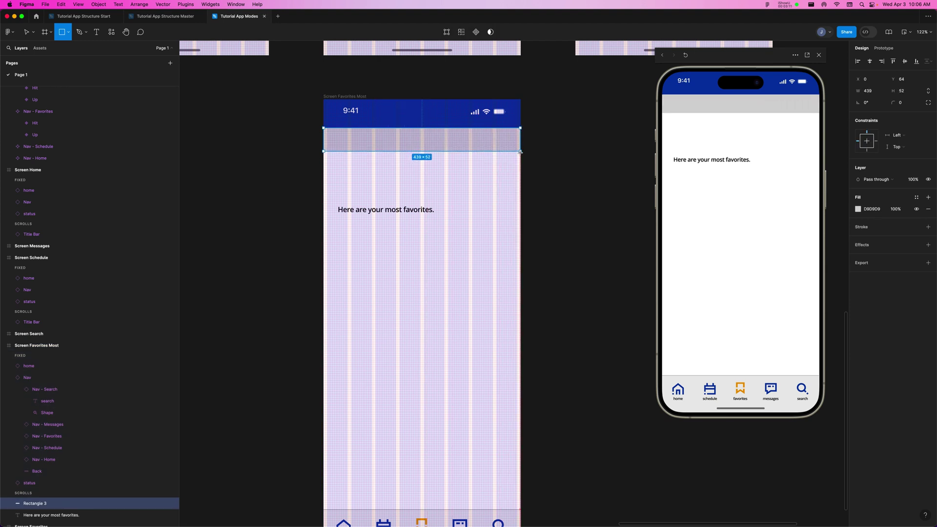
{"action": "left_click_drag", "start_coordinate": [520, 152], "coordinate": [521, 153]}
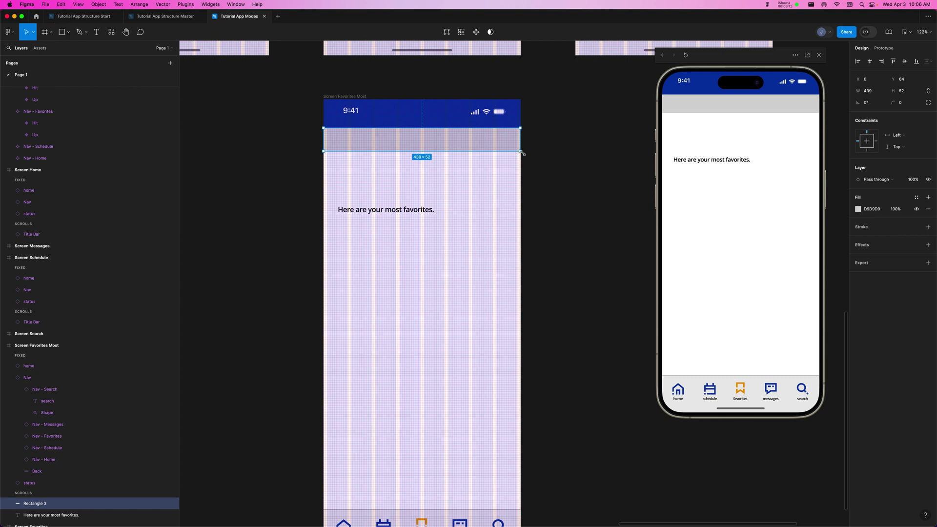
Step: Apply the Prime library color as the fill of the new rectangle
{"action": "left_click", "coordinate": [858, 209]}
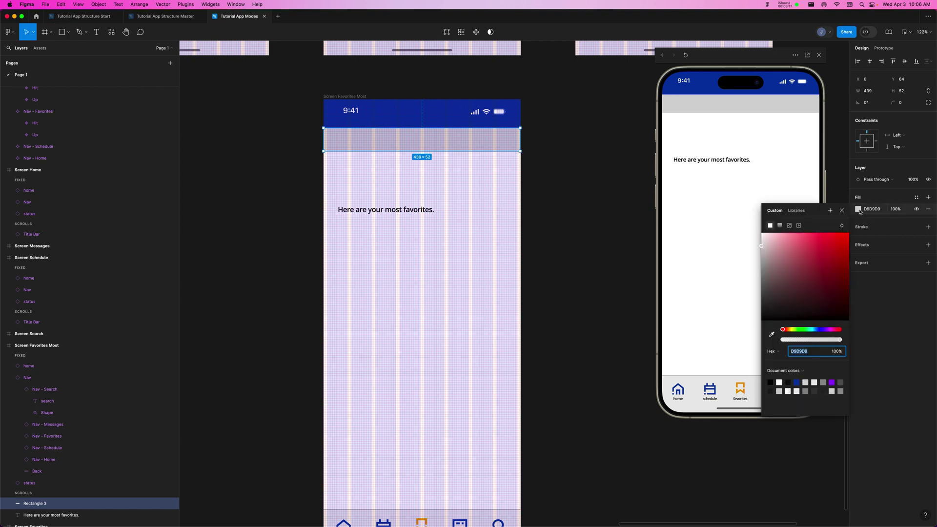
{"action": "left_click", "coordinate": [858, 209]}
{"action": "left_click", "coordinate": [916, 197]}
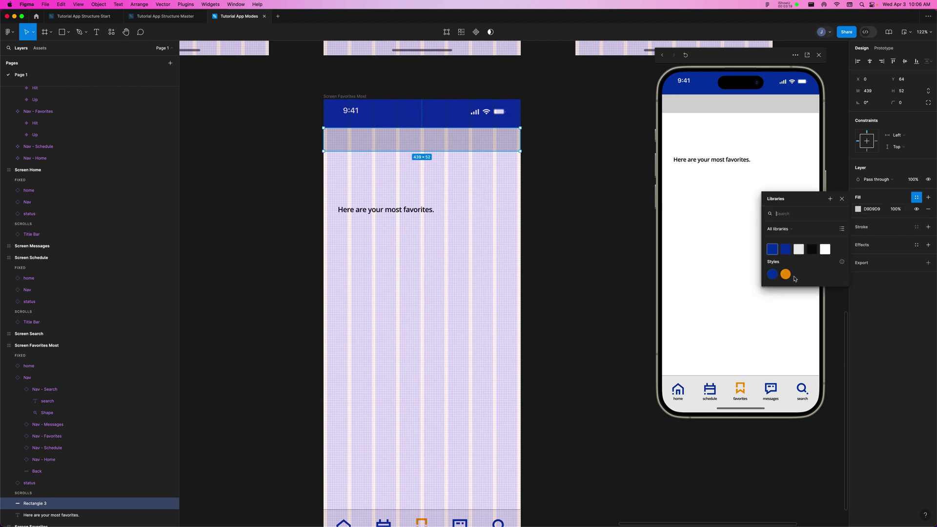
{"action": "left_click", "coordinate": [771, 250]}
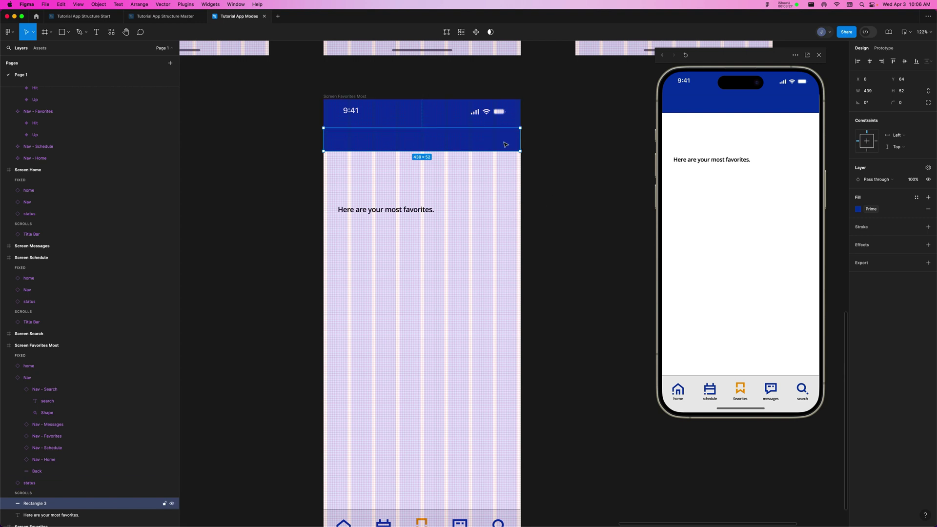
Step: Set the blue rectangle's width to 440, try dividing its height by 4 and undo that height change
{"action": "left_click", "coordinate": [545, 159]}
{"action": "left_click", "coordinate": [895, 91]}
{"action": "left_click", "coordinate": [909, 94]}
{"action": "type", "text": "/4"}
{"action": "key", "text": "Return"}
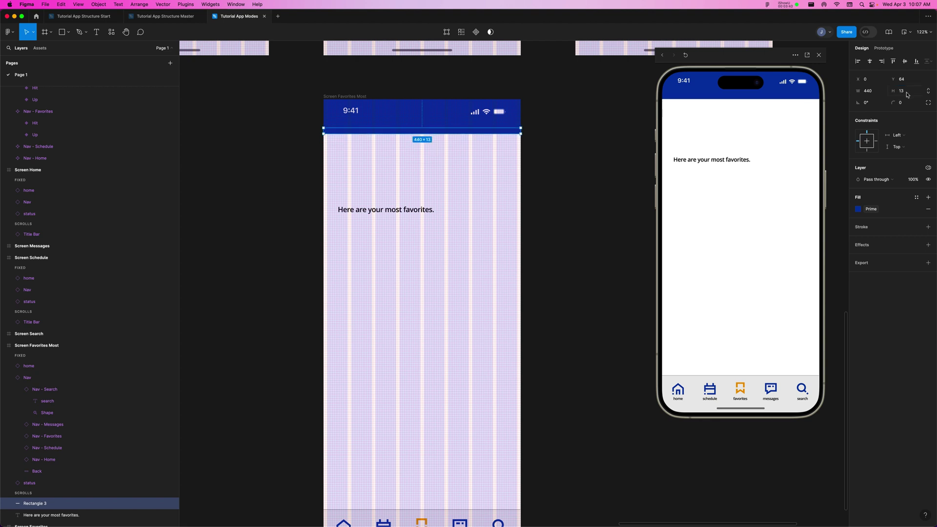
{"action": "key", "text": "ctrl+z"}
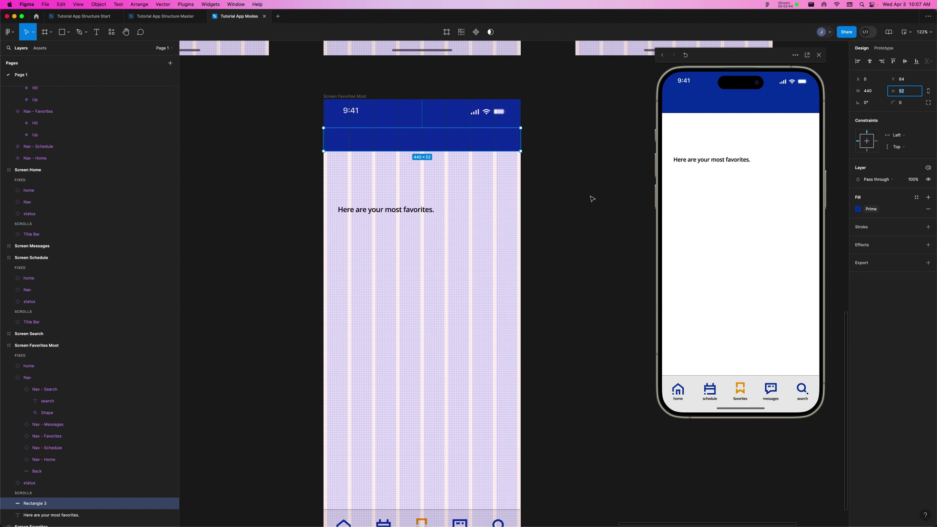
{"action": "left_click", "coordinate": [554, 184]}
{"action": "left_click", "coordinate": [420, 141]}
Step: Copy the chevron from the Most Favorites menu bar and paste it into the Screen Favorites Most frame
{"action": "scroll", "coordinate": [421, 141], "scroll_direction": "up", "scroll_amount": 2}
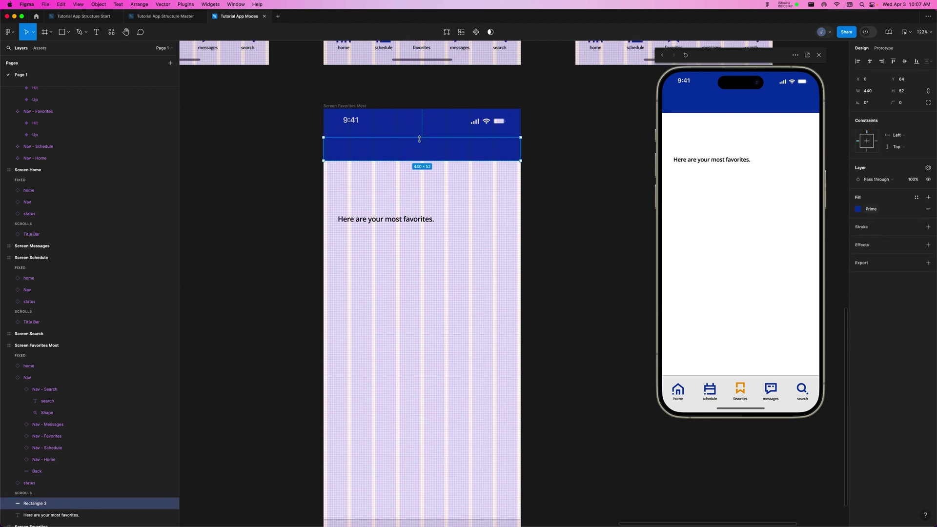
{"action": "scroll", "coordinate": [423, 141], "scroll_direction": "up", "scroll_amount": 1}
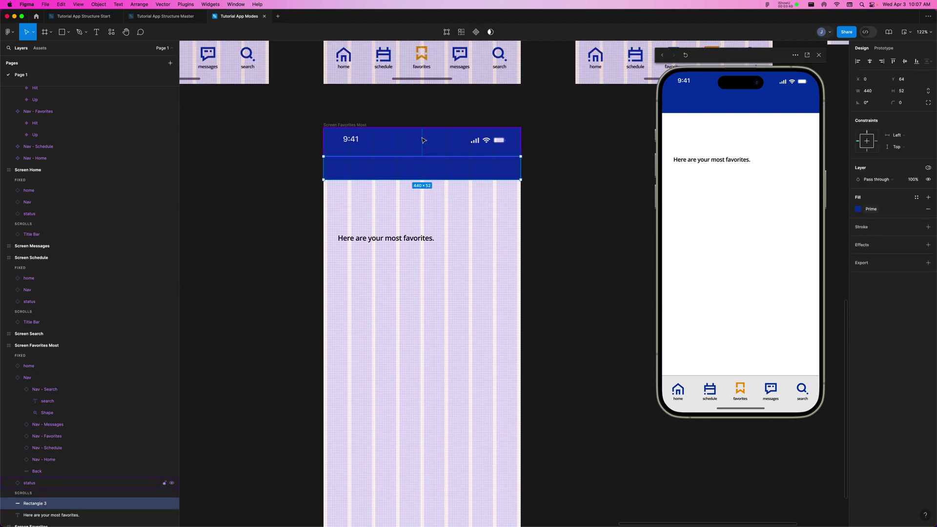
{"action": "scroll", "coordinate": [422, 140], "scroll_direction": "up", "scroll_amount": 10}
{"action": "left_click", "coordinate": [507, 92]}
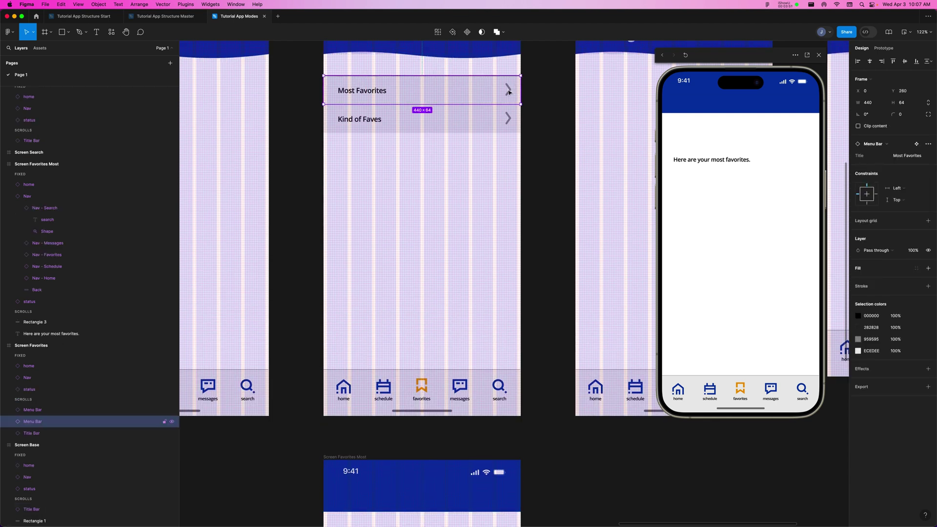
{"action": "left_click", "coordinate": [508, 91]}
{"action": "scroll", "coordinate": [477, 184], "scroll_direction": "down", "scroll_amount": 8}
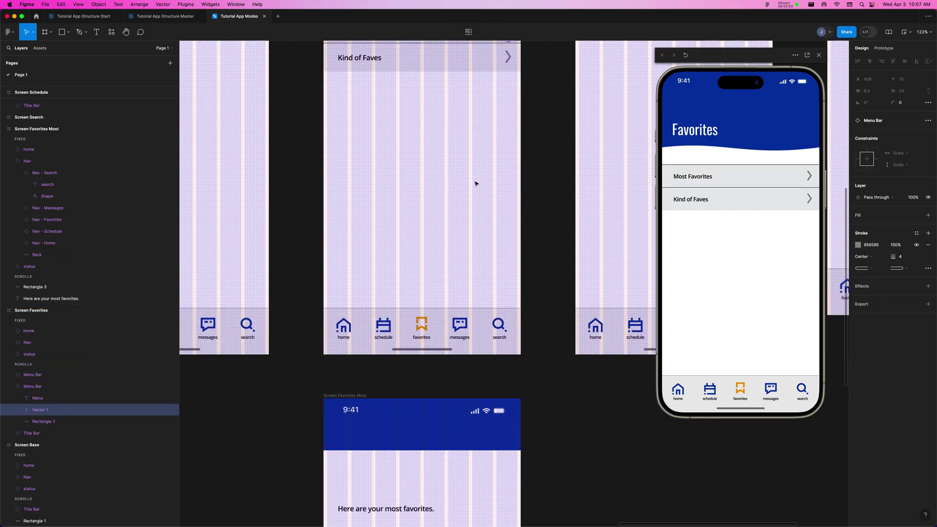
{"action": "left_click", "coordinate": [335, 221]}
{"action": "key", "text": "ctrl+v"}
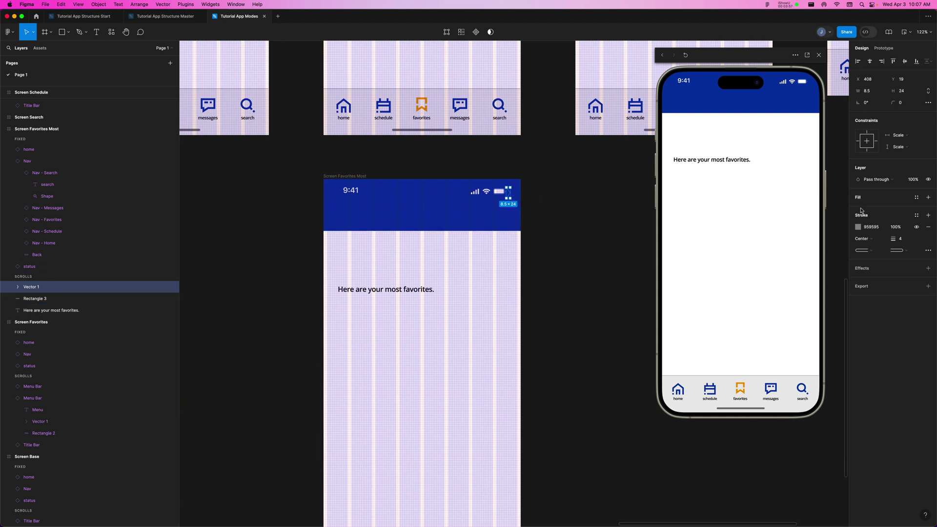
Step: Color the pasted chevron's stroke FFFFFF, move it to X 24, Y 68 in the blue band, and remove its stroke
{"action": "left_click", "coordinate": [857, 227]}
{"action": "left_click_drag", "start_coordinate": [776, 258], "coordinate": [759, 247]}
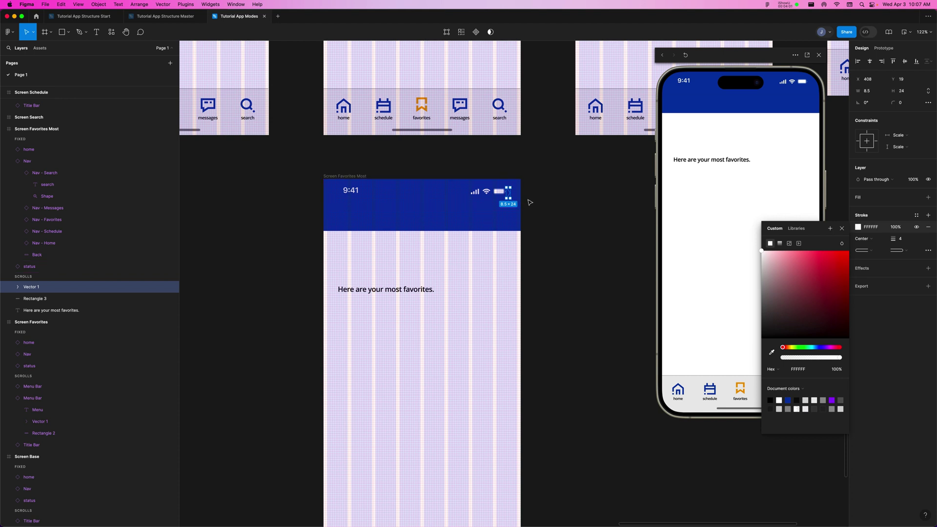
{"action": "mouse_move", "coordinate": [508, 196]}
{"action": "left_mouse_down"}
{"action": "mouse_move", "coordinate": [497, 211]}
{"action": "mouse_move", "coordinate": [357, 210]}
{"action": "mouse_move", "coordinate": [336, 209]}
{"action": "mouse_move", "coordinate": [329, 191]}
{"action": "mouse_move", "coordinate": [340, 192]}
{"action": "mouse_move", "coordinate": [332, 209]}
{"action": "mouse_move", "coordinate": [355, 191]}
{"action": "mouse_move", "coordinate": [339, 217]}
{"action": "left_mouse_up"}
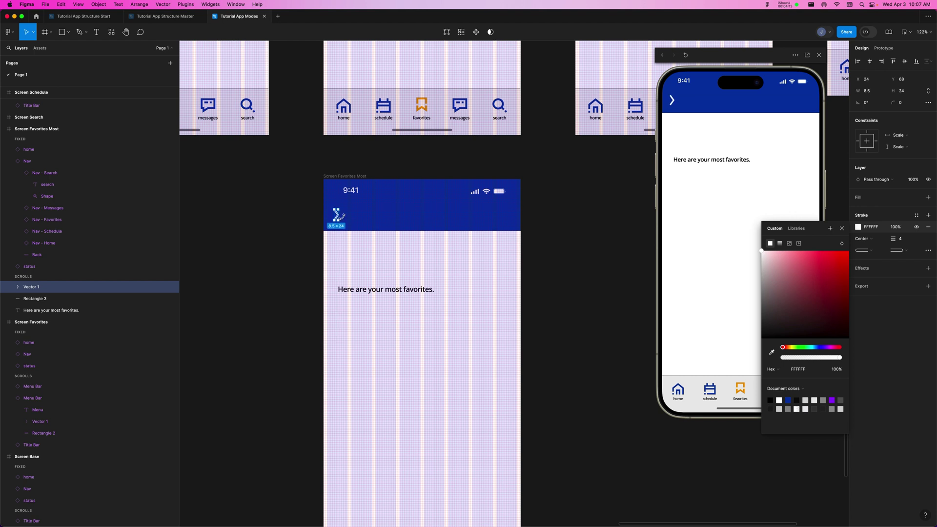
{"action": "key", "text": "super+z"}
Step: Find the Menu Bar main component below the Title Bar component and examine its chevron up close
{"action": "scroll", "coordinate": [450, 178], "scroll_direction": "up", "scroll_amount": 10}
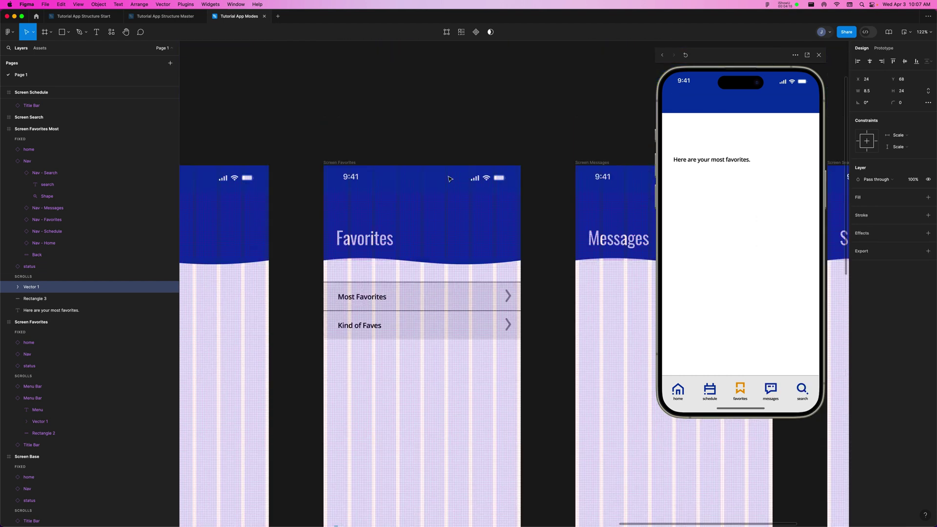
{"action": "scroll", "coordinate": [450, 178], "scroll_direction": "up", "scroll_amount": 3}
{"action": "scroll", "coordinate": [449, 174], "scroll_direction": "down", "scroll_amount": 3}
{"action": "scroll", "coordinate": [488, 161], "scroll_direction": "left", "scroll_amount": 5}
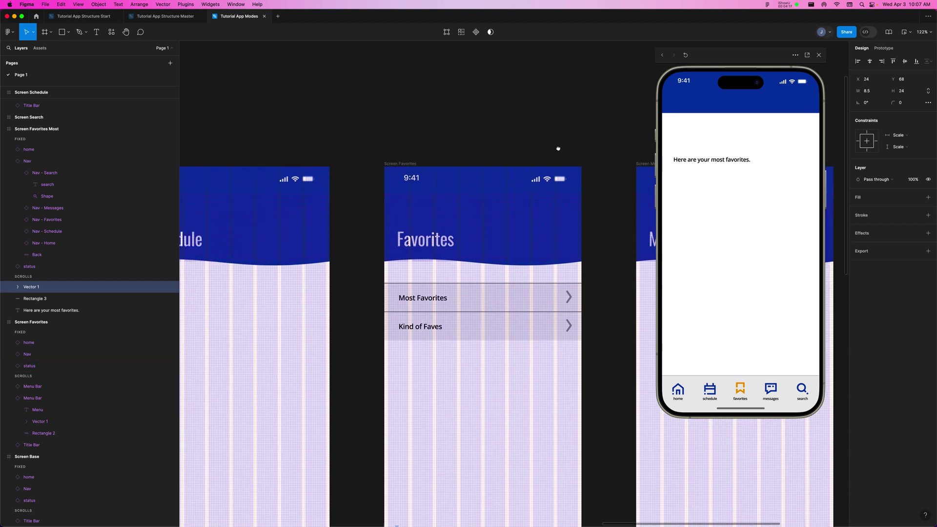
{"action": "scroll", "coordinate": [520, 174], "scroll_direction": "left", "scroll_amount": 1}
{"action": "key", "text": "shift+1"}
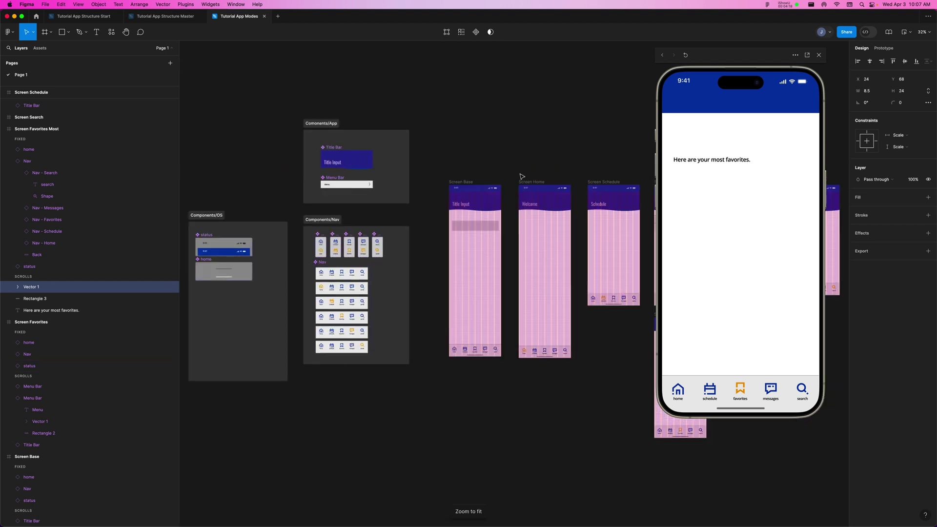
{"action": "left_click", "coordinate": [383, 211]}
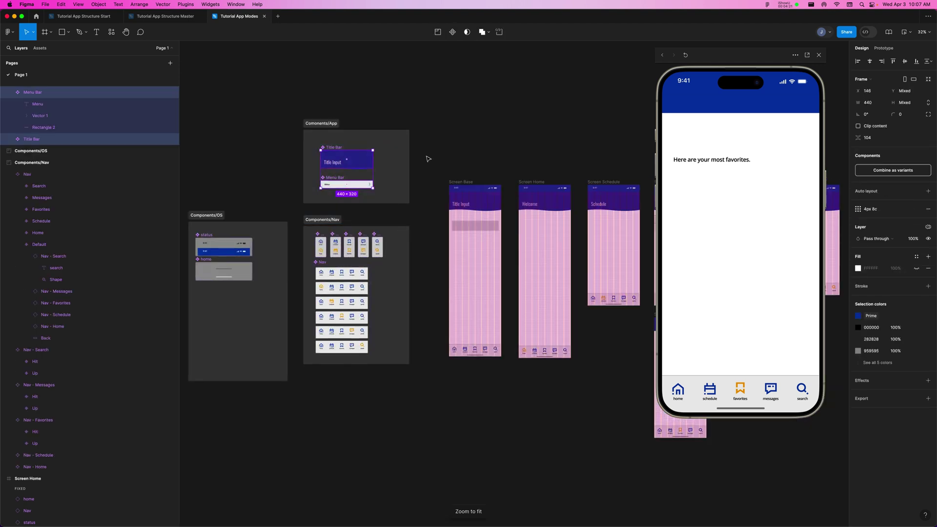
{"action": "left_click", "coordinate": [335, 180]}
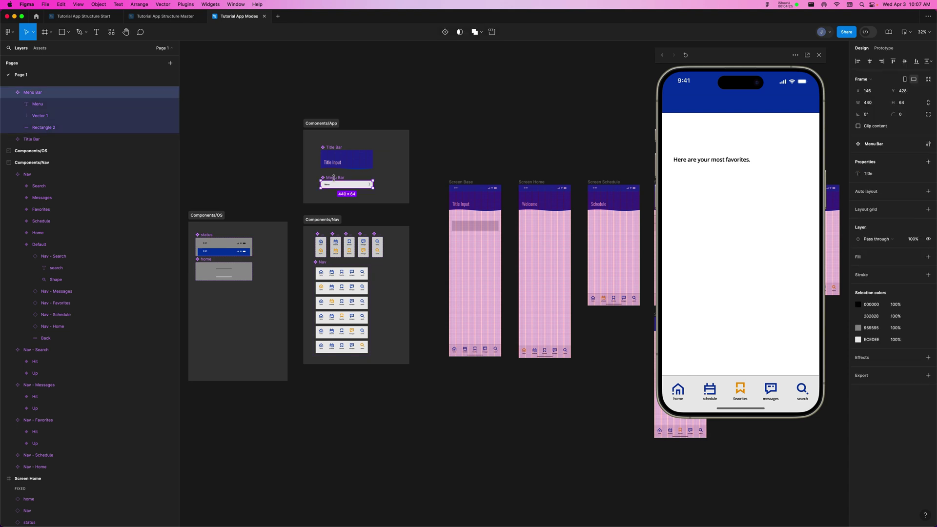
{"action": "key", "text": "shift+2"}
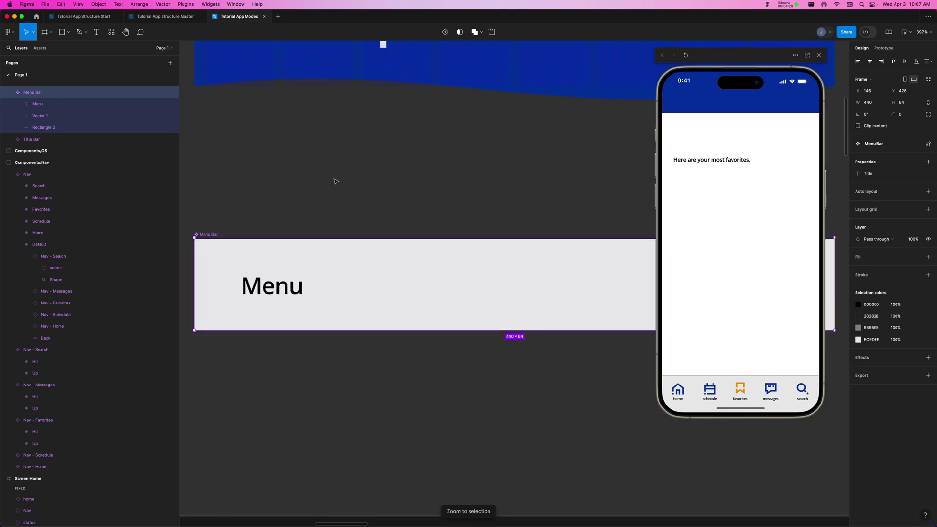
{"action": "key", "text": "super+minus"}
{"action": "scroll", "coordinate": [346, 192], "scroll_direction": "right", "scroll_amount": 5}
{"action": "scroll", "coordinate": [346, 192], "scroll_direction": "down", "scroll_amount": 1}
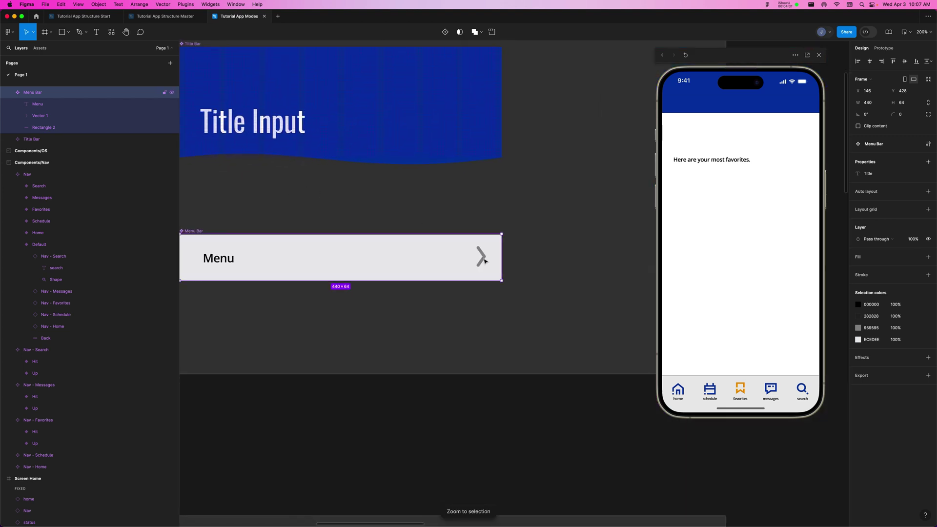
Step: Try grouping the chevron inside the Menu Bar main component and undo the grouping
{"action": "left_click", "coordinate": [483, 259]}
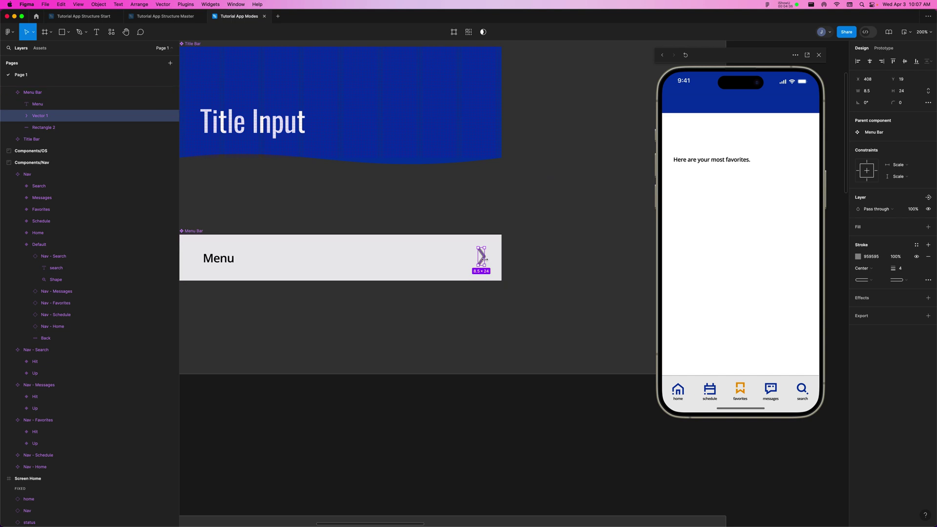
{"action": "key", "text": "super+g"}
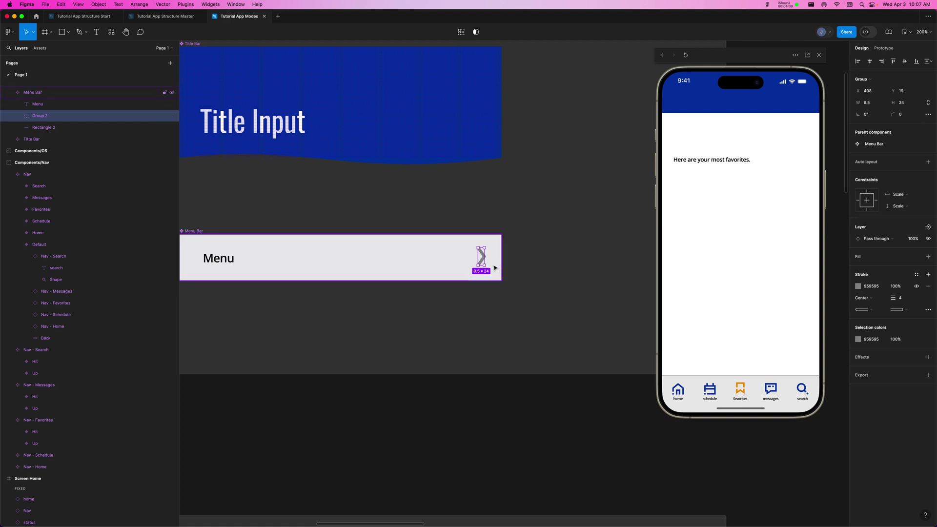
{"action": "key", "text": "super+z"}
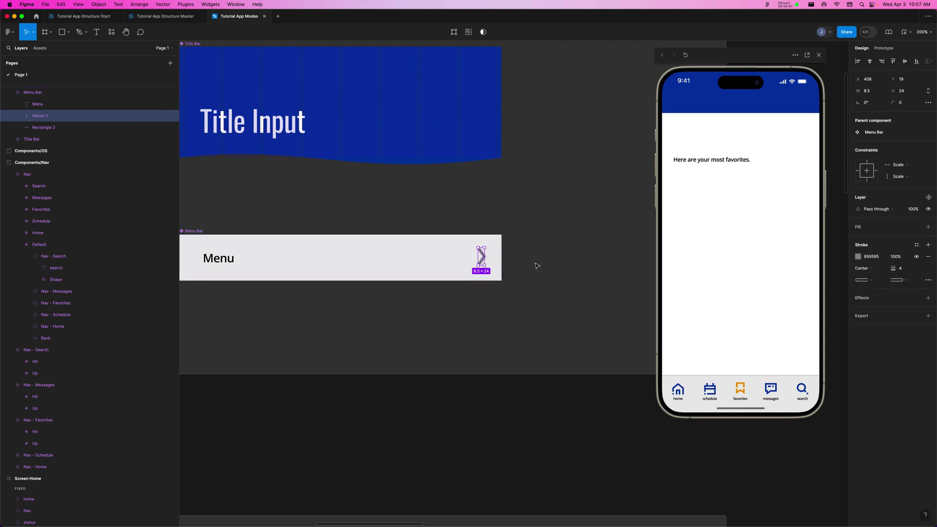
{"action": "left_click", "coordinate": [517, 247]}
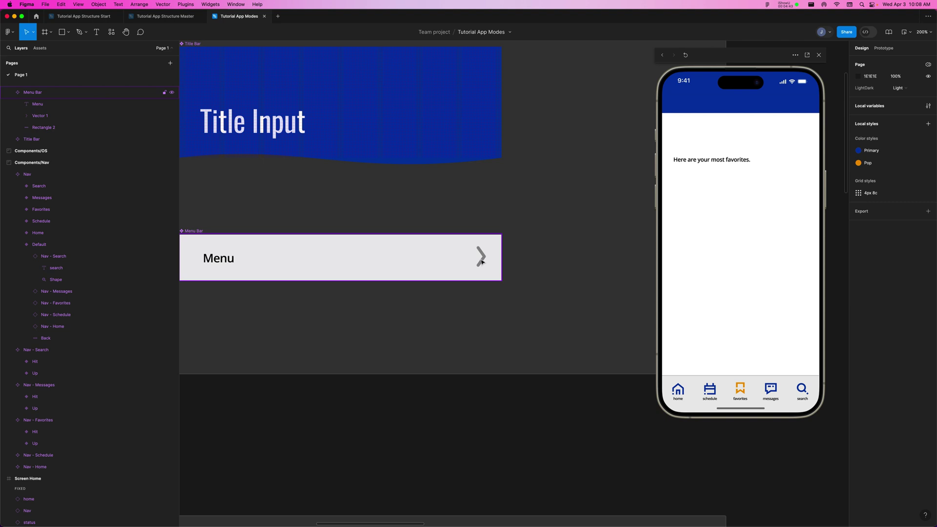
Step: Duplicate the Menu Bar's chevron outside the component at X 656, Y 442, group the copy and turn it into a component
{"action": "left_click", "coordinate": [481, 262]}
{"action": "left_click", "coordinate": [483, 261]}
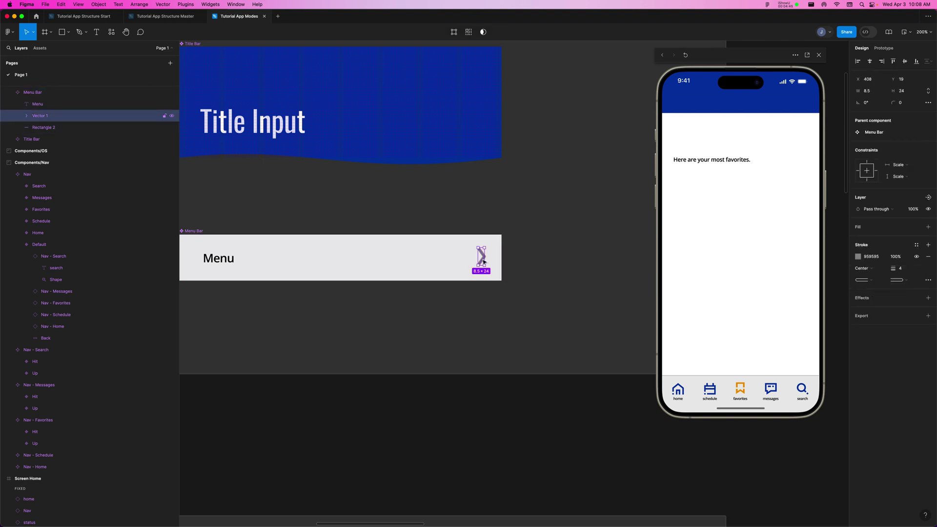
{"action": "left_click_drag", "start_coordinate": [483, 261], "coordinate": [557, 260]}
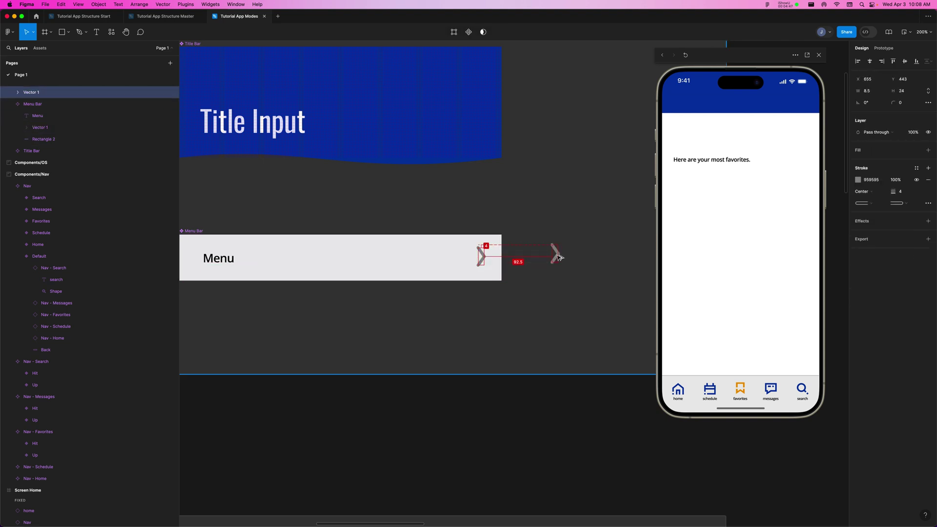
{"action": "scroll", "coordinate": [560, 202], "scroll_direction": "right", "scroll_amount": 3}
{"action": "scroll", "coordinate": [561, 202], "scroll_direction": "down", "scroll_amount": 1}
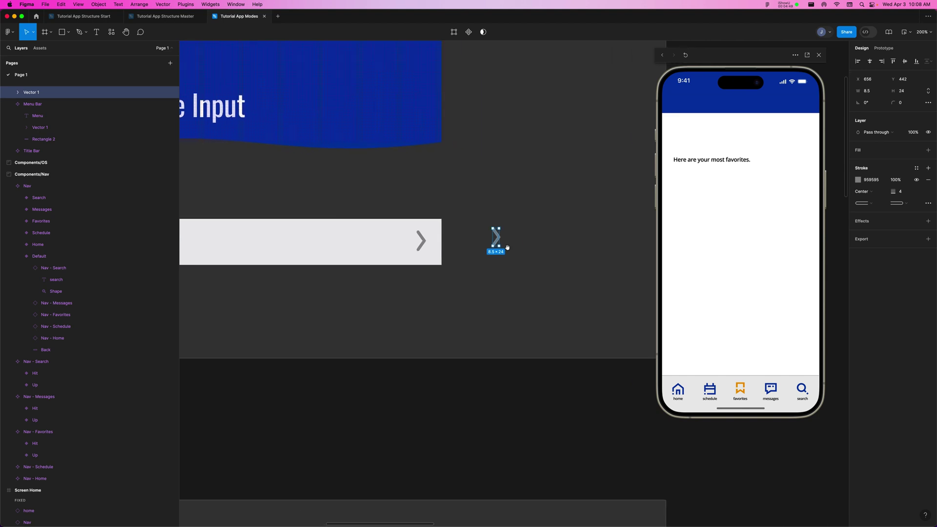
{"action": "key", "text": "super+g"}
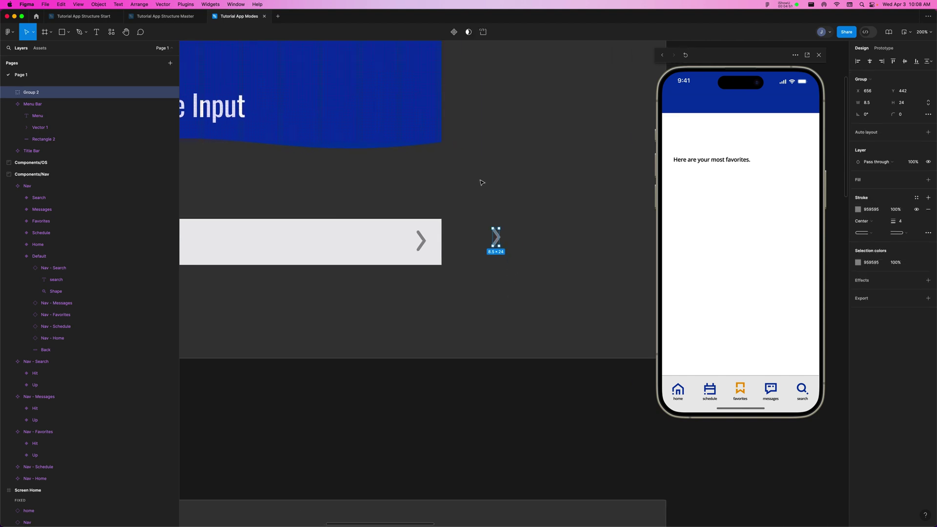
{"action": "left_click", "coordinate": [454, 32]}
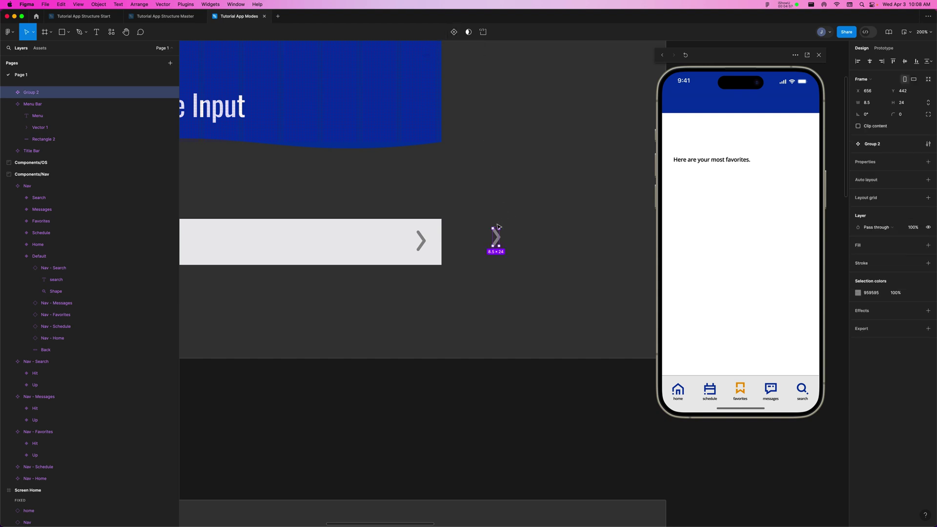
Step: Rename the new chevron component beside the Menu Bar as Icon Chevron
{"action": "double_click", "coordinate": [33, 93]}
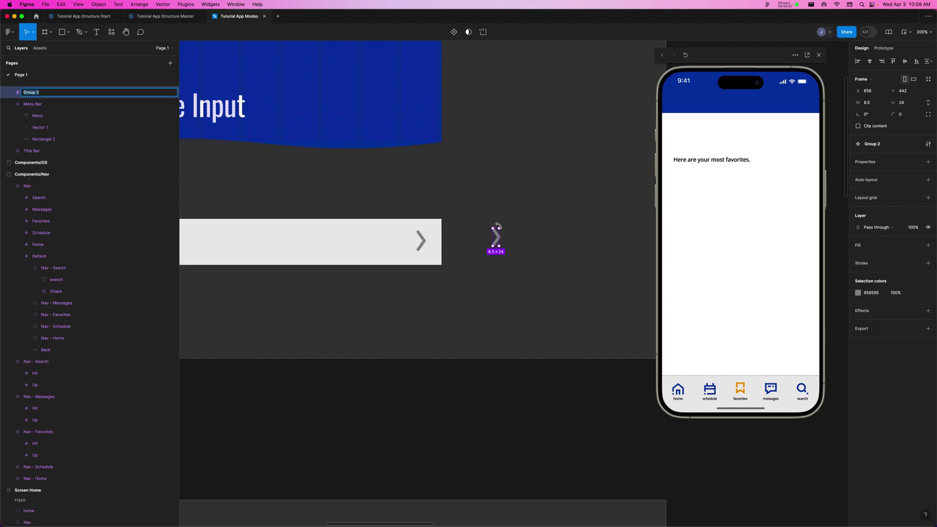
{"action": "left_click", "coordinate": [520, 239]}
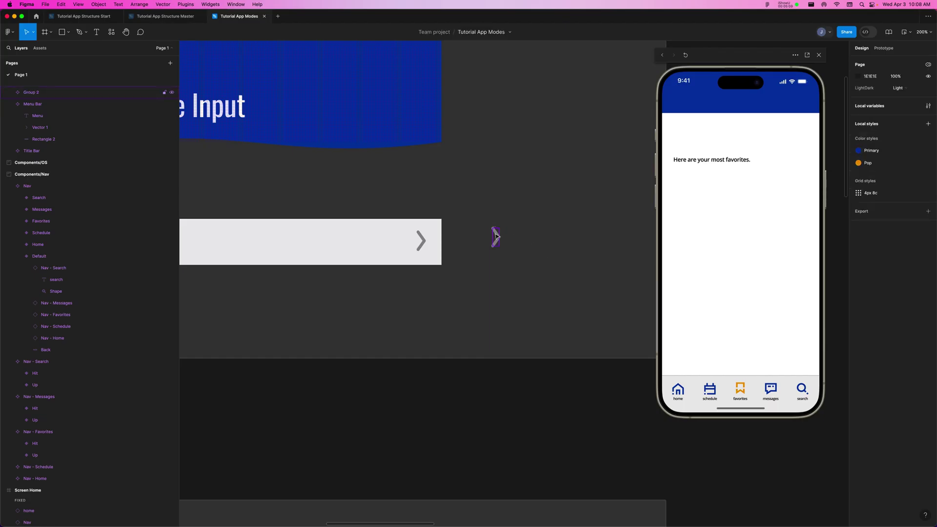
{"action": "left_click", "coordinate": [496, 236]}
{"action": "key", "text": "shift+2"}
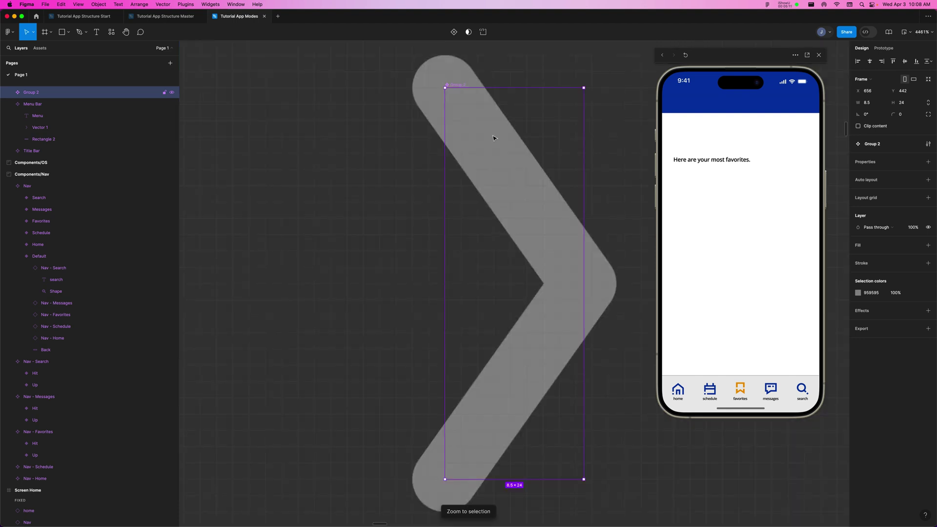
{"action": "key", "text": "Return"}
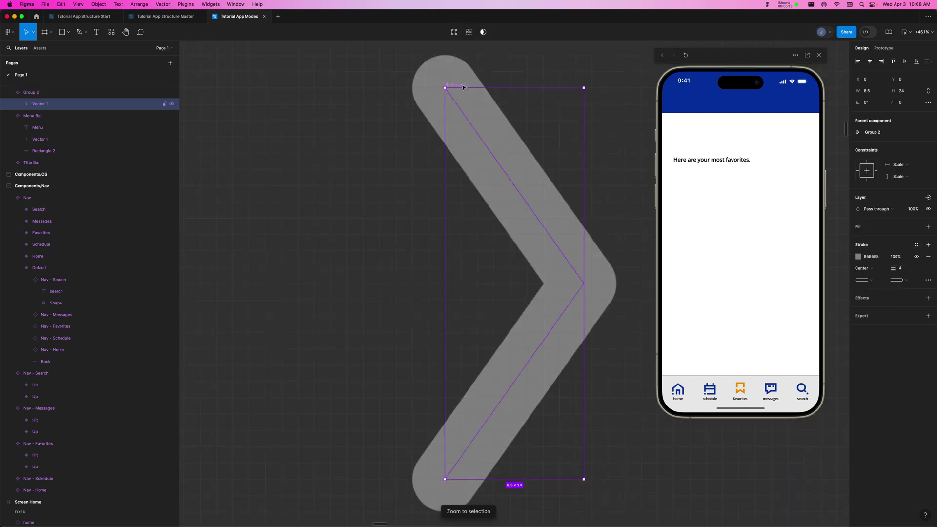
{"action": "scroll", "coordinate": [507, 148], "scroll_direction": "up", "scroll_amount": 3}
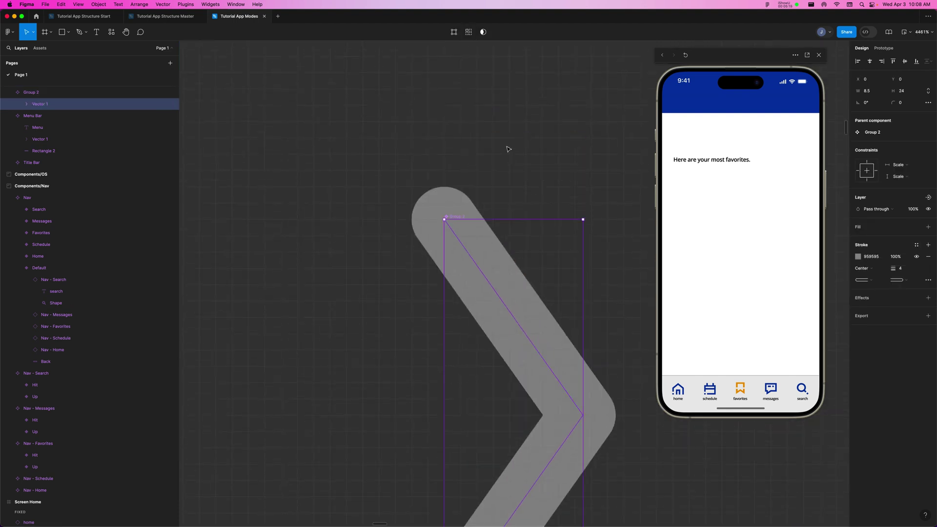
{"action": "key", "text": "minus"}
{"action": "key", "text": "minus"}
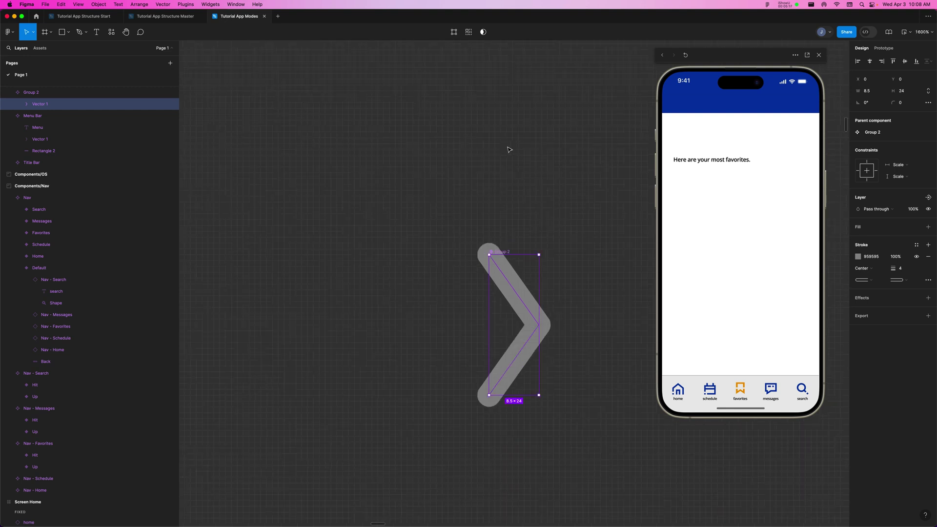
{"action": "double_click", "coordinate": [34, 96]}
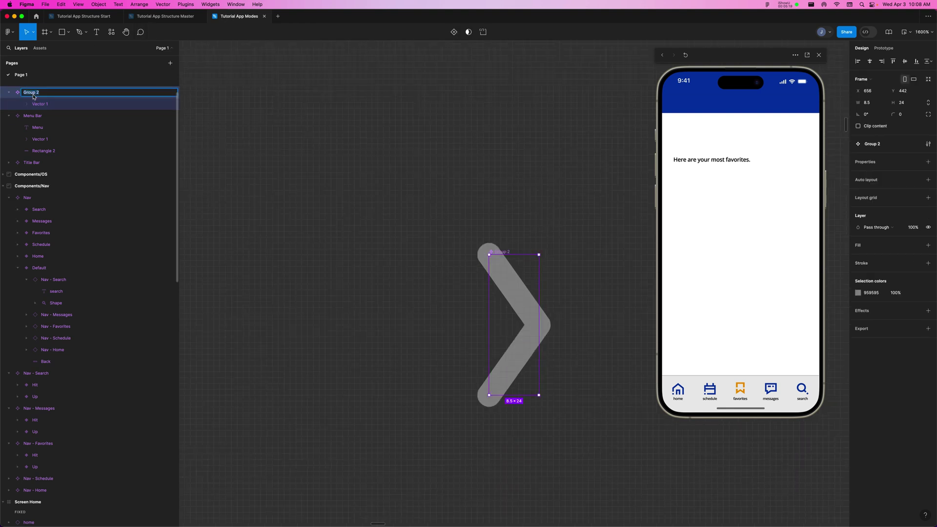
{"action": "key", "text": "BackSpace"}
{"action": "key", "text": "Return"}
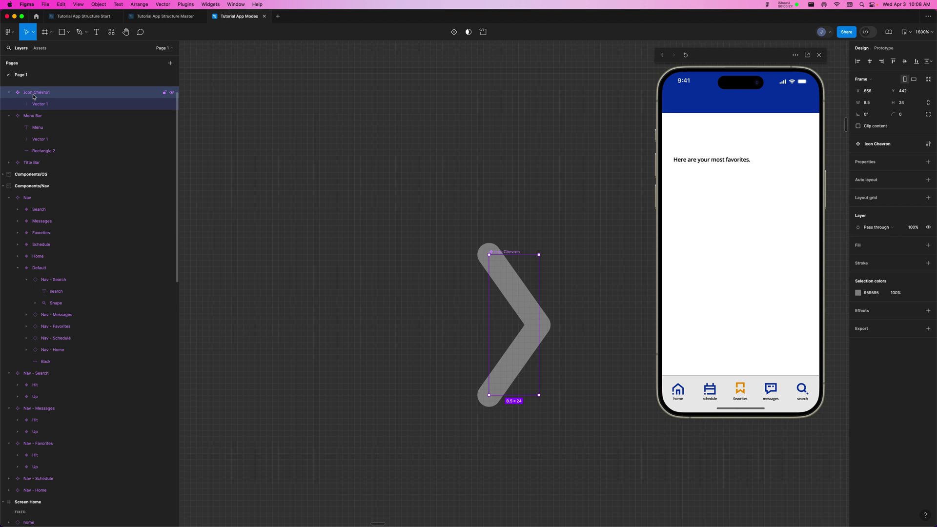
Step: Try replacing the Menu Bar's original chevron by deleting it and moving the Icon Chevron main component into its place
{"action": "key", "text": "minus"}
{"action": "key", "text": "minus"}
{"action": "key", "text": "minus"}
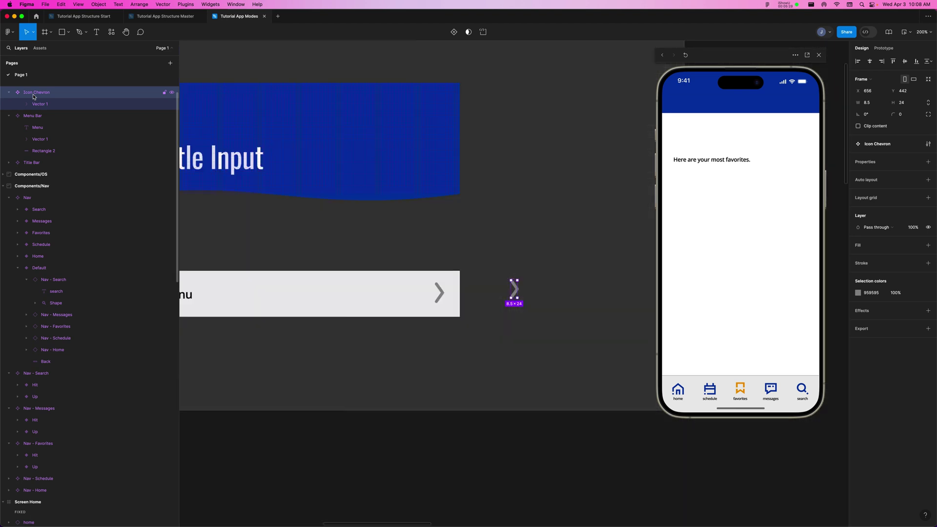
{"action": "left_click", "coordinate": [439, 293]}
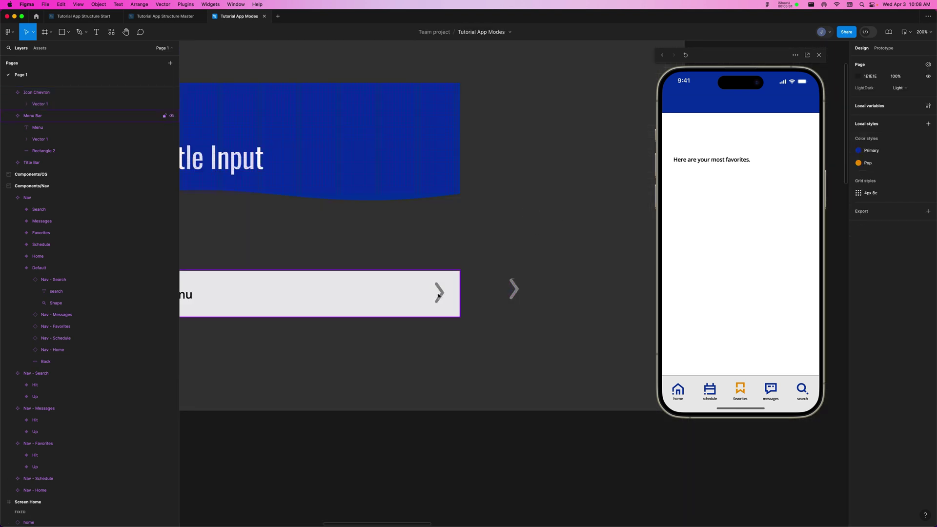
{"action": "double_click", "coordinate": [440, 293]}
{"action": "left_click_drag", "start_coordinate": [515, 293], "coordinate": [431, 294]}
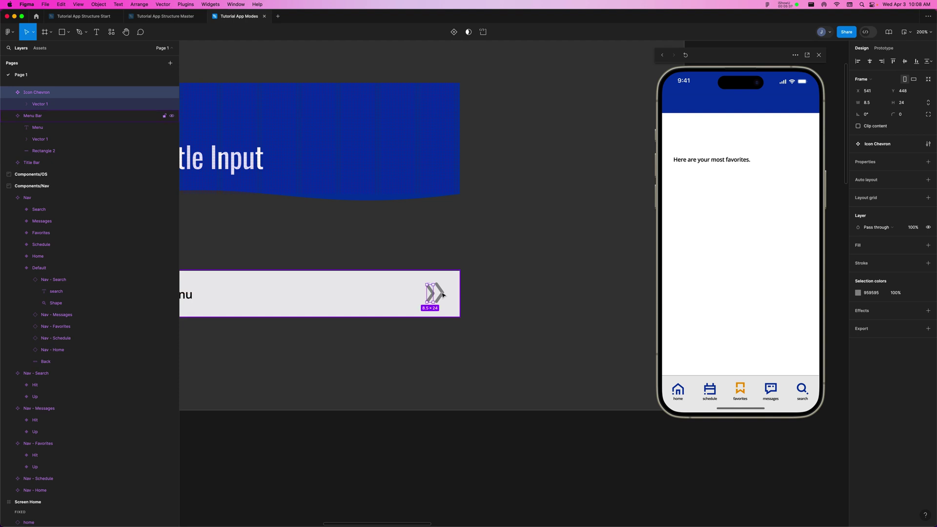
{"action": "left_click", "coordinate": [443, 295]}
{"action": "left_click", "coordinate": [444, 294]}
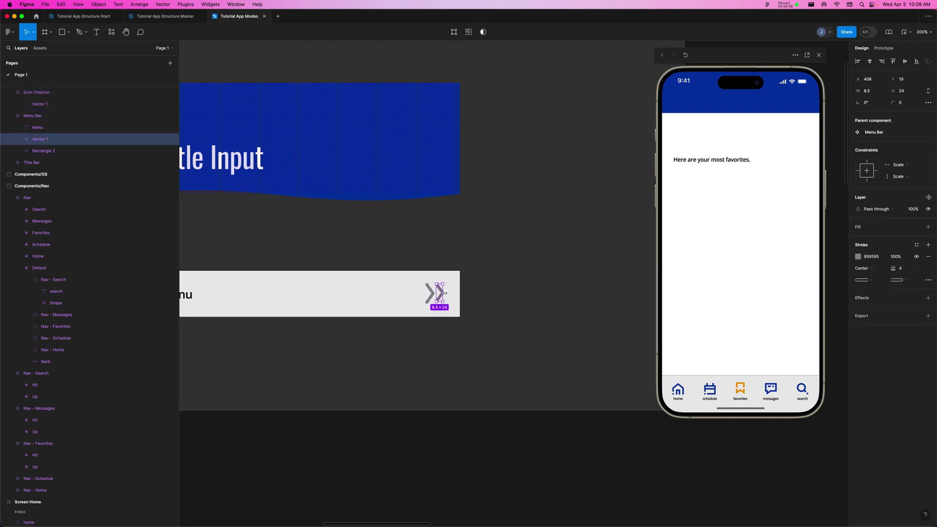
{"action": "key", "text": "Delete"}
{"action": "left_click", "coordinate": [429, 294]}
{"action": "left_click_drag", "start_coordinate": [427, 296], "coordinate": [445, 297]}
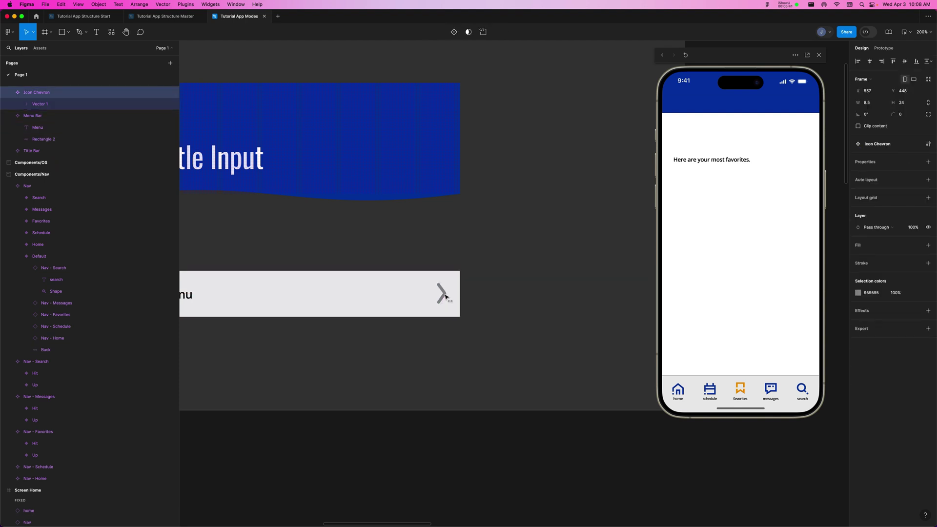
{"action": "left_click", "coordinate": [493, 303]}
{"action": "key", "text": "shift+0"}
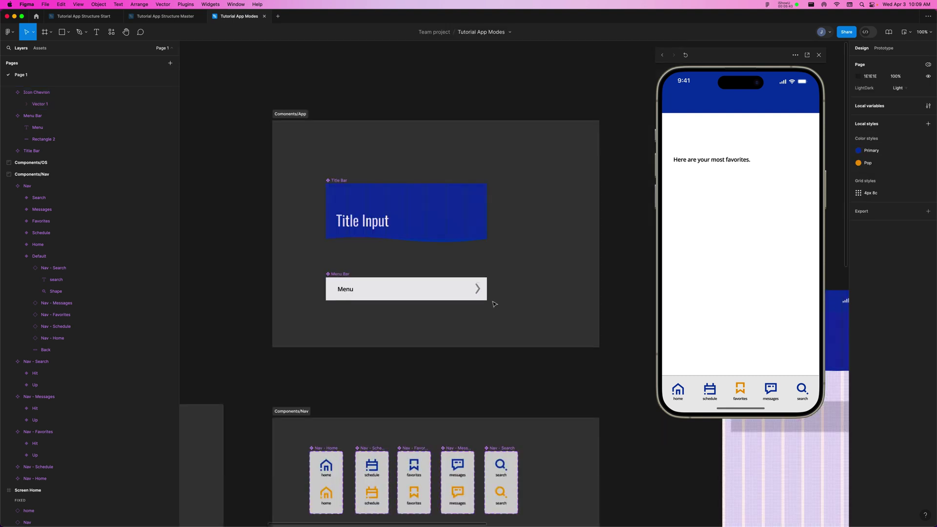
Step: Undo the chevron replacement, back to the original Menu Bar chevron with the Icon Chevron main component outside the bar
{"action": "key", "text": "super+z"}
{"action": "key", "text": "super+z"}
{"action": "key", "text": "super+z"}
{"action": "key", "text": "super+z"}
{"action": "key", "text": "super+z"}
{"action": "key", "text": "super+z"}
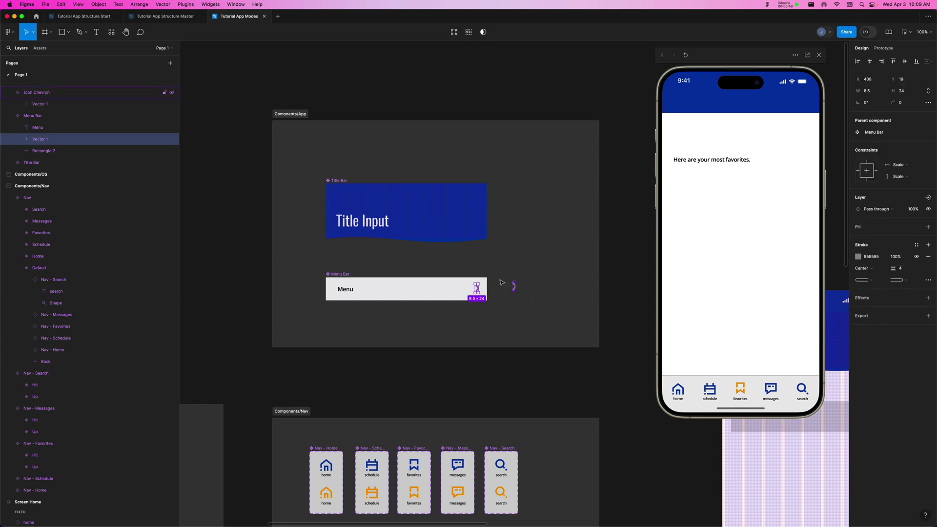
Step: Place an instance of Icon Chevron inside the Menu Bar component and delete the bar's original vector chevron
{"action": "left_click", "coordinate": [521, 290]}
{"action": "left_click", "coordinate": [515, 287]}
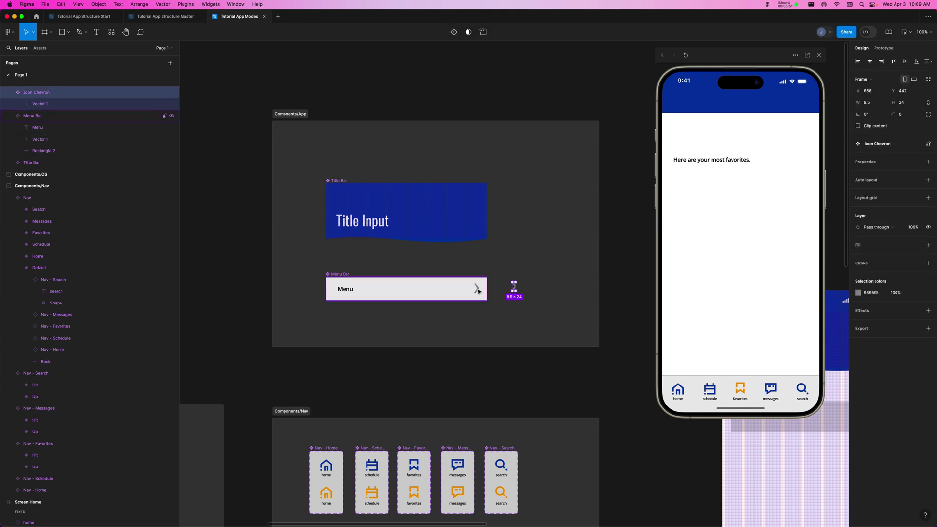
{"action": "left_click_drag", "start_coordinate": [516, 289], "coordinate": [479, 291]}
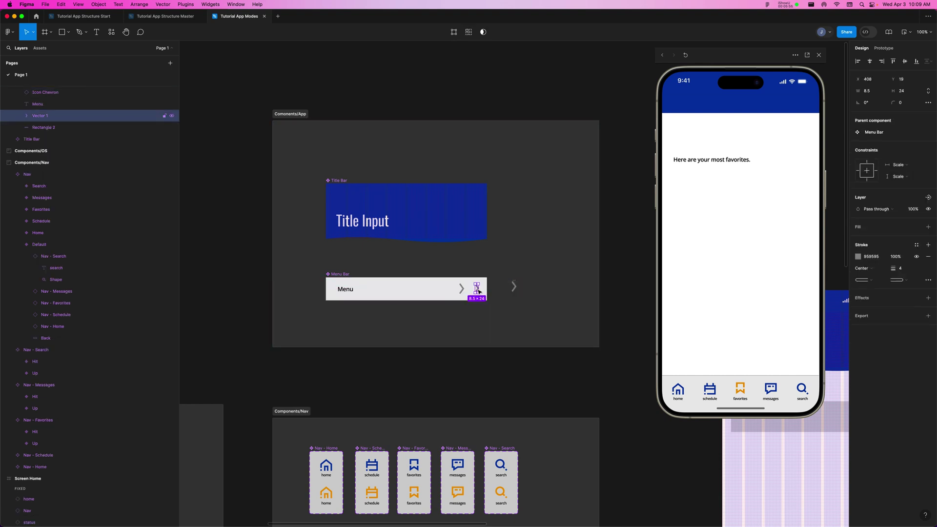
{"action": "key", "text": "Delete"}
Step: Move the Icon Chevron instance to X 416, Y 20, near the right end of the Menu Bar component
{"action": "left_click", "coordinate": [470, 296]}
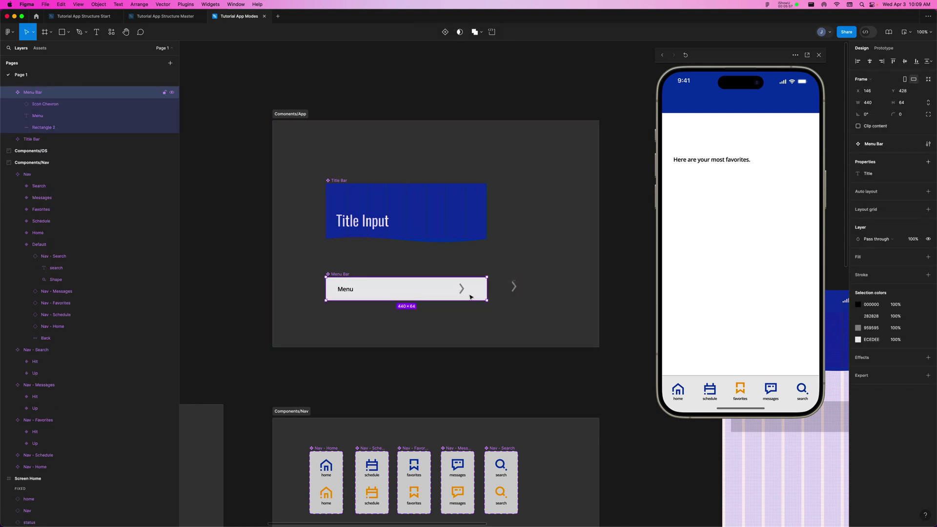
{"action": "double_click", "coordinate": [462, 290]}
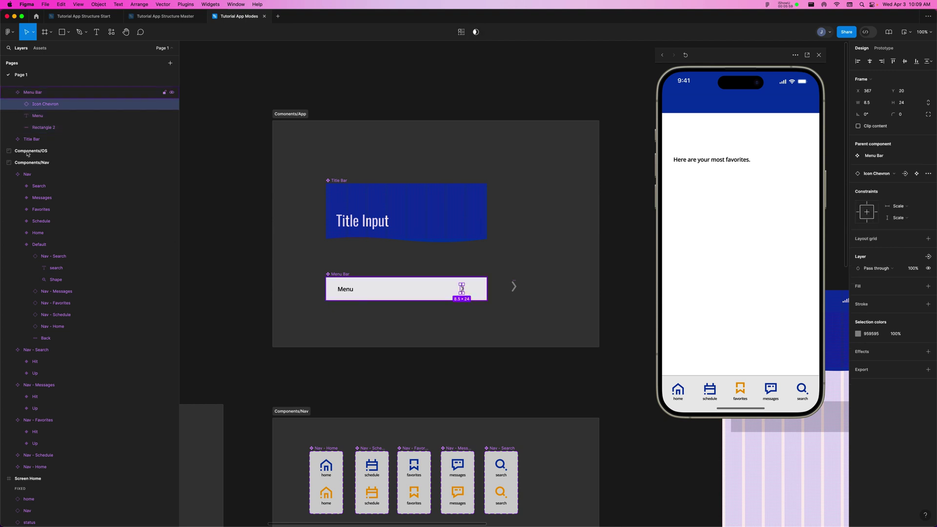
{"action": "scroll", "coordinate": [22, 104], "scroll_direction": "down", "scroll_amount": 8}
{"action": "scroll", "coordinate": [22, 104], "scroll_direction": "up", "scroll_amount": 10}
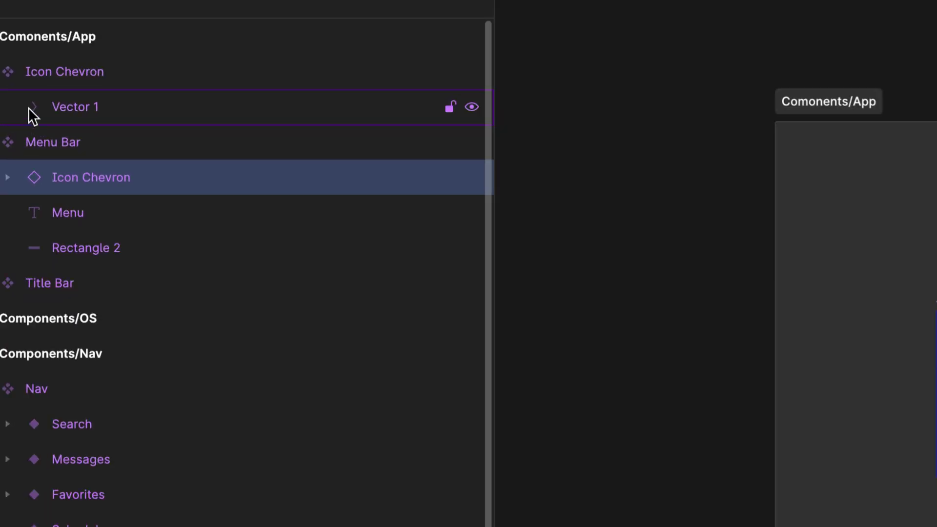
{"action": "left_click", "coordinate": [6, 72]}
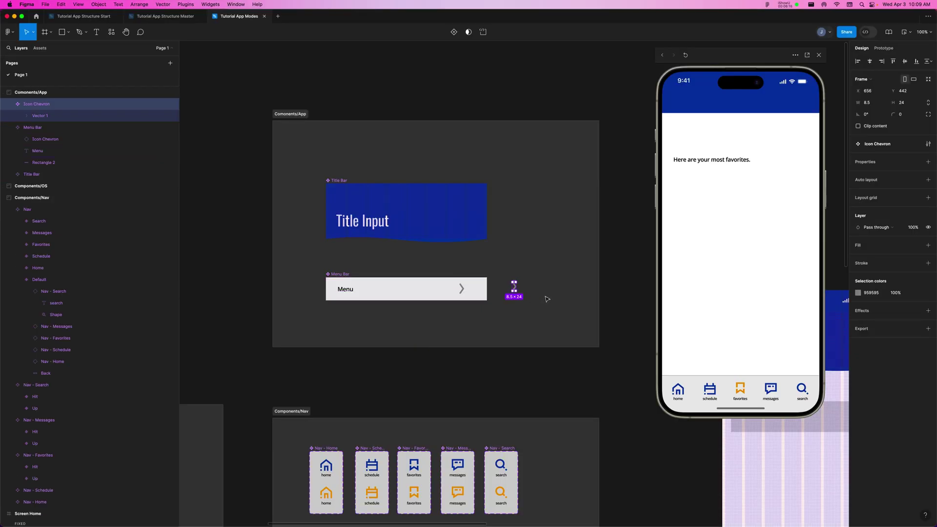
{"action": "left_click", "coordinate": [542, 296]}
{"action": "left_click", "coordinate": [461, 291]}
{"action": "left_click", "coordinate": [461, 291]}
{"action": "left_click_drag", "start_coordinate": [462, 291], "coordinate": [480, 292]}
Step: Move the Icon Chevron main component up beside the Title Bar component, at about Y 205
{"action": "left_click", "coordinate": [517, 291]}
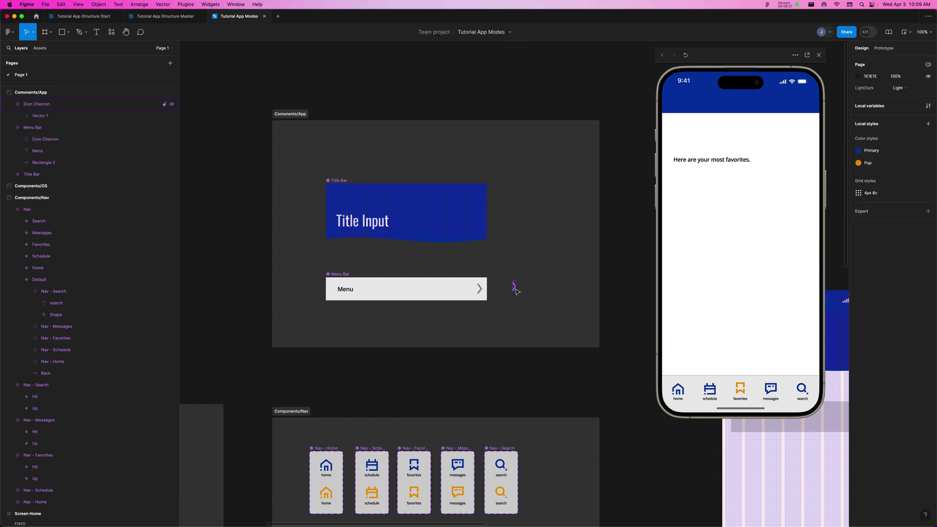
{"action": "left_click_drag", "start_coordinate": [515, 287], "coordinate": [529, 200]}
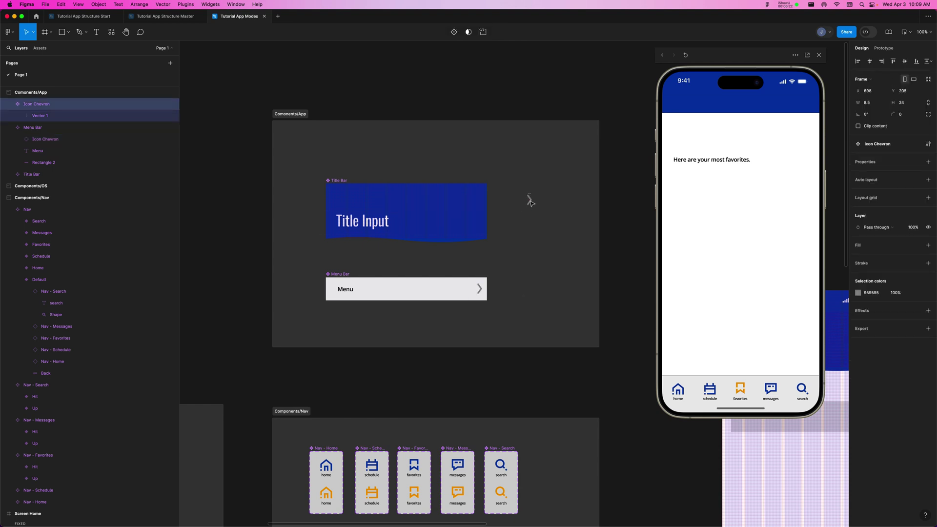
{"action": "left_click", "coordinate": [508, 334]}
Step: Examine the Icon Chevron instance inside the Menu Bar component up close
{"action": "left_click", "coordinate": [480, 291]}
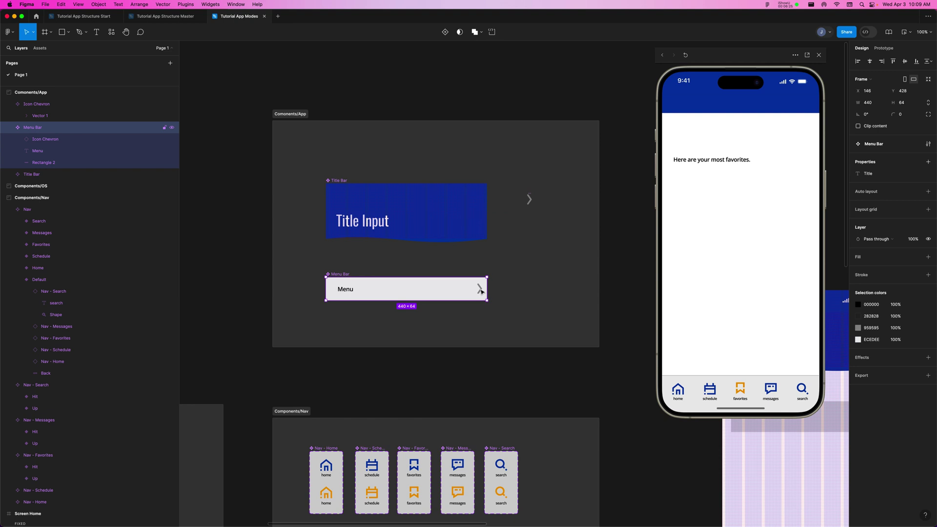
{"action": "left_click", "coordinate": [480, 291]}
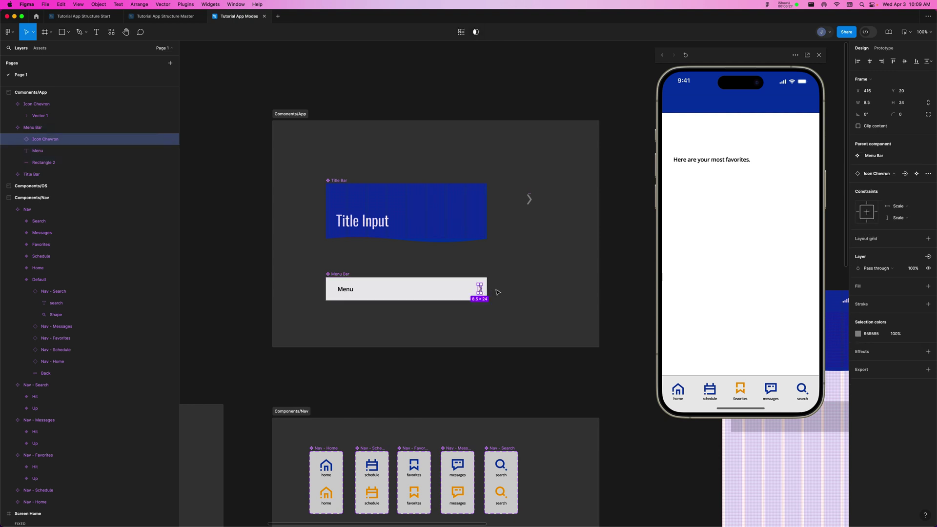
{"action": "left_click", "coordinate": [514, 294]}
{"action": "left_click_drag", "start_coordinate": [312, 263], "coordinate": [519, 325]}
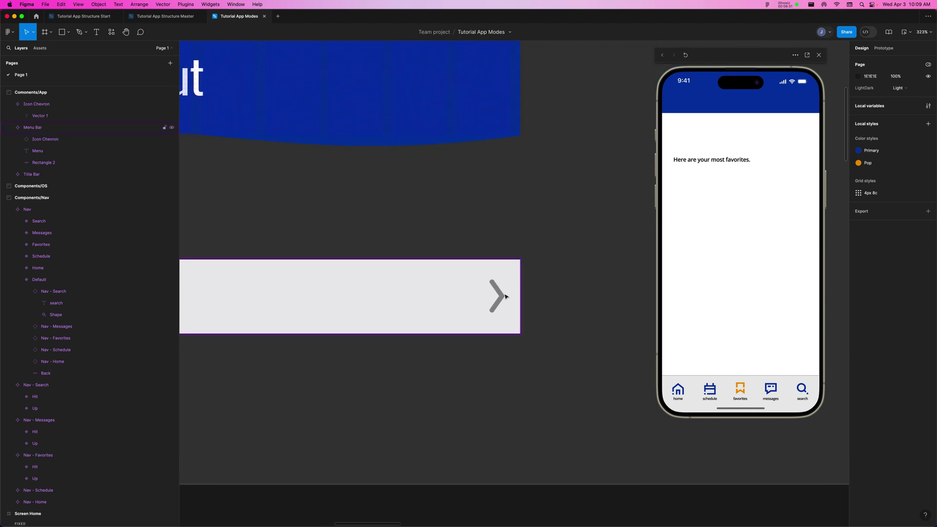
{"action": "left_click", "coordinate": [504, 297]}
{"action": "left_click", "coordinate": [558, 313]}
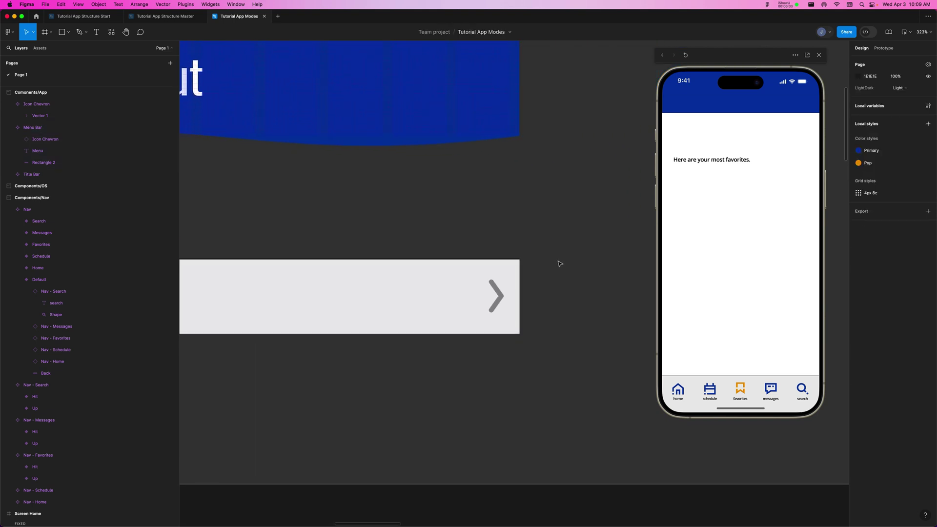
Step: Delete the strokeless Vector 1 chevron from the blue band of the Screen Favorites Most frame
{"action": "scroll", "coordinate": [548, 266], "scroll_direction": "down", "scroll_amount": 10}
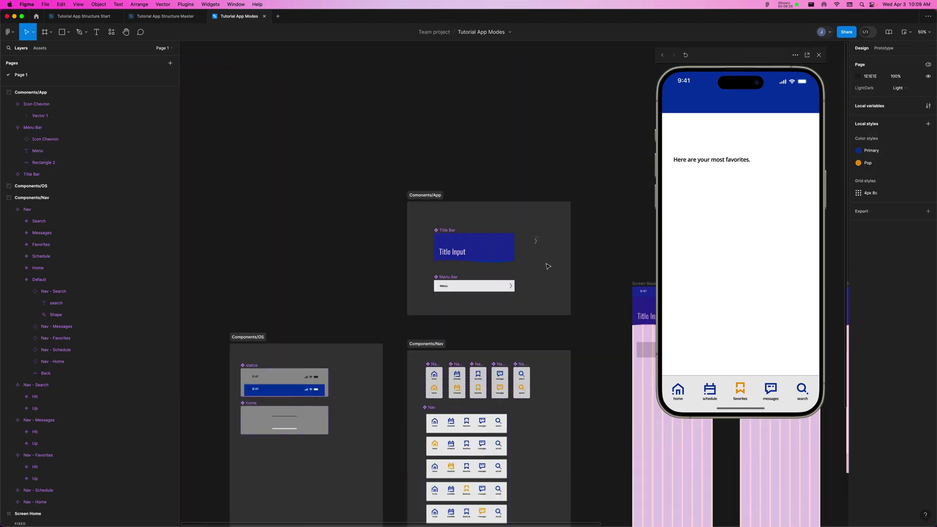
{"action": "scroll", "coordinate": [538, 257], "scroll_direction": "right", "scroll_amount": 5}
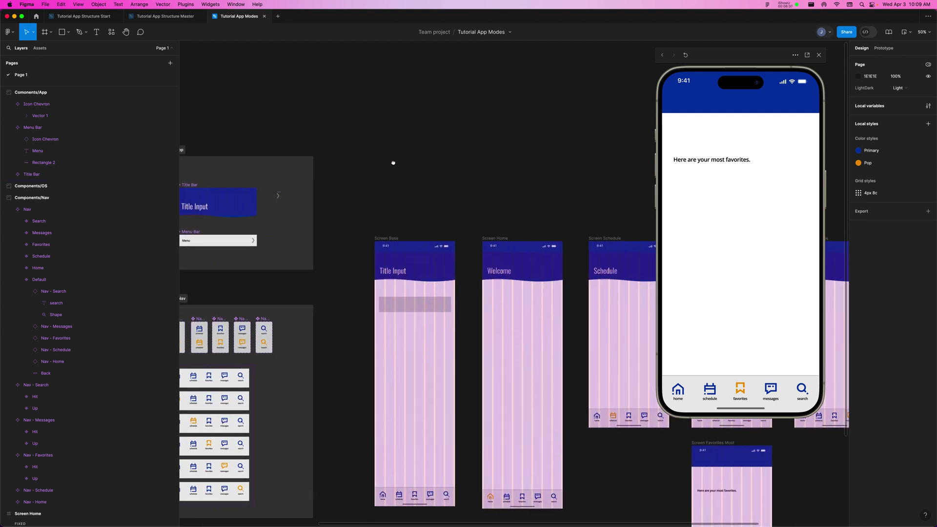
{"action": "scroll", "coordinate": [391, 174], "scroll_direction": "down", "scroll_amount": 5}
{"action": "scroll", "coordinate": [374, 101], "scroll_direction": "right", "scroll_amount": 5}
{"action": "scroll", "coordinate": [330, 259], "scroll_direction": "right", "scroll_amount": 4}
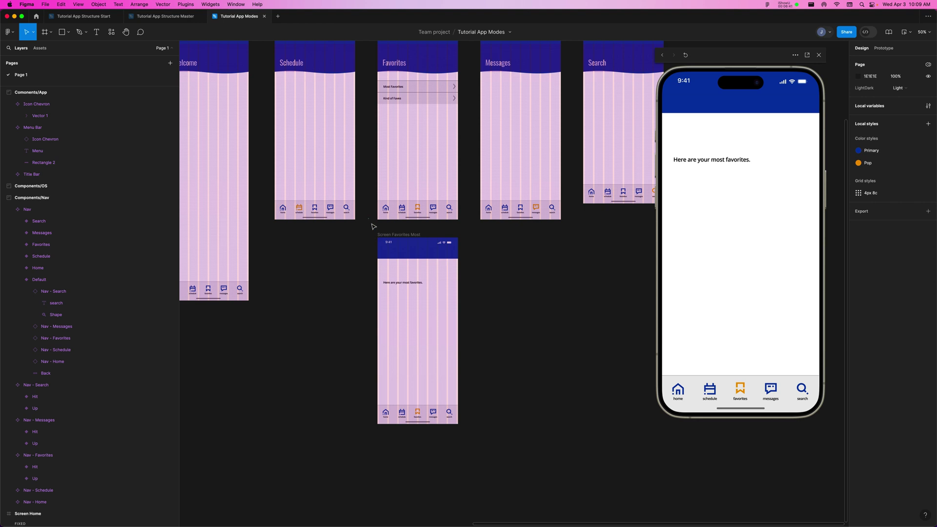
{"action": "left_click", "coordinate": [415, 254]}
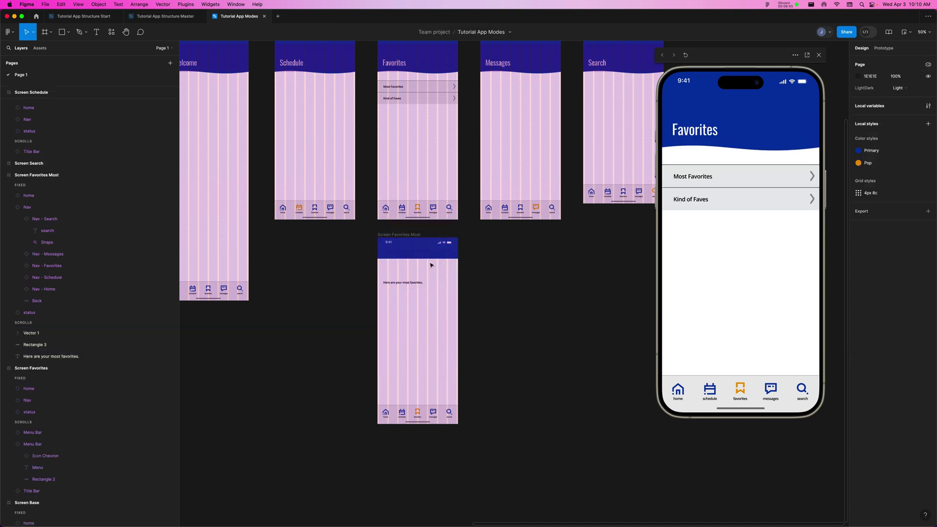
{"action": "key", "text": "shift+0"}
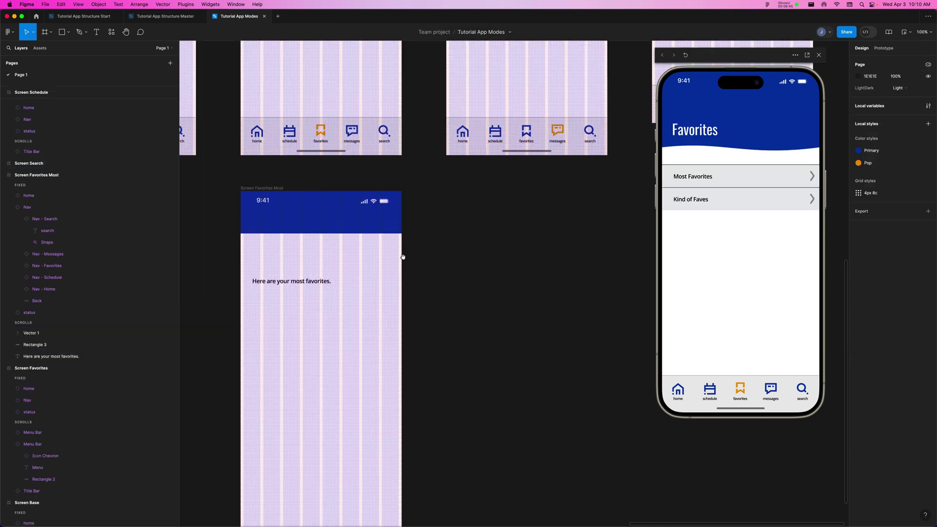
{"action": "scroll", "coordinate": [375, 269], "scroll_direction": "left", "scroll_amount": 6}
{"action": "left_click", "coordinate": [410, 281]}
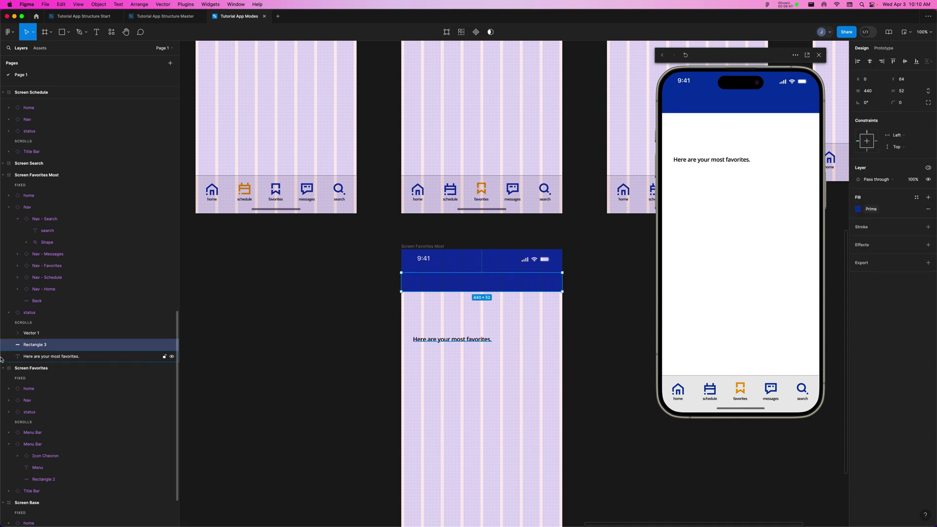
{"action": "left_click", "coordinate": [28, 333]}
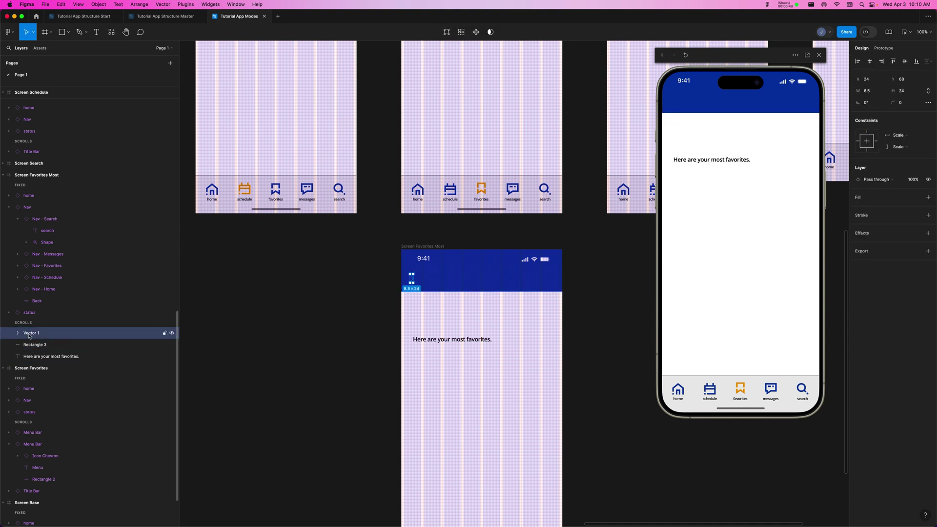
{"action": "key", "text": "BackSpace"}
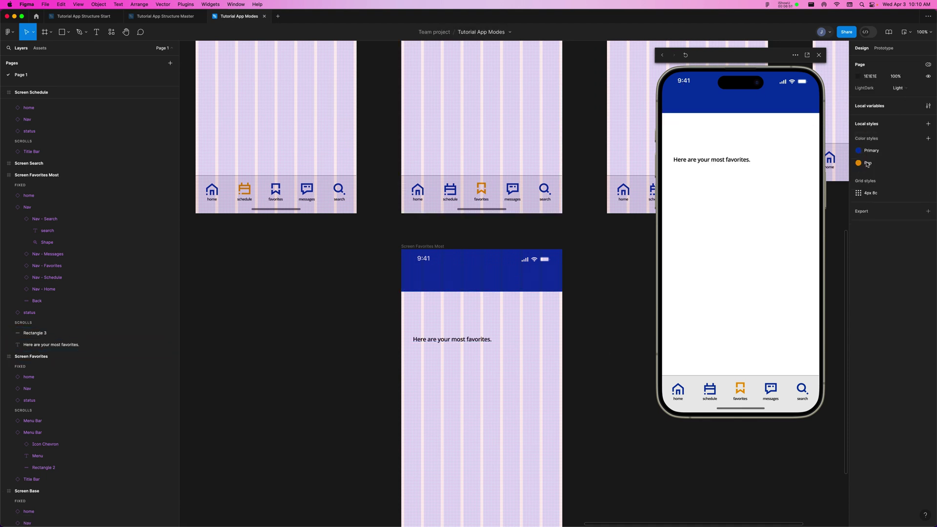
Step: Place an Icon Chevron instance, rotated 180° to point backward, in the blue band of Screen Favorites Most at X 33.5, Y 98
{"action": "left_click", "coordinate": [40, 48]}
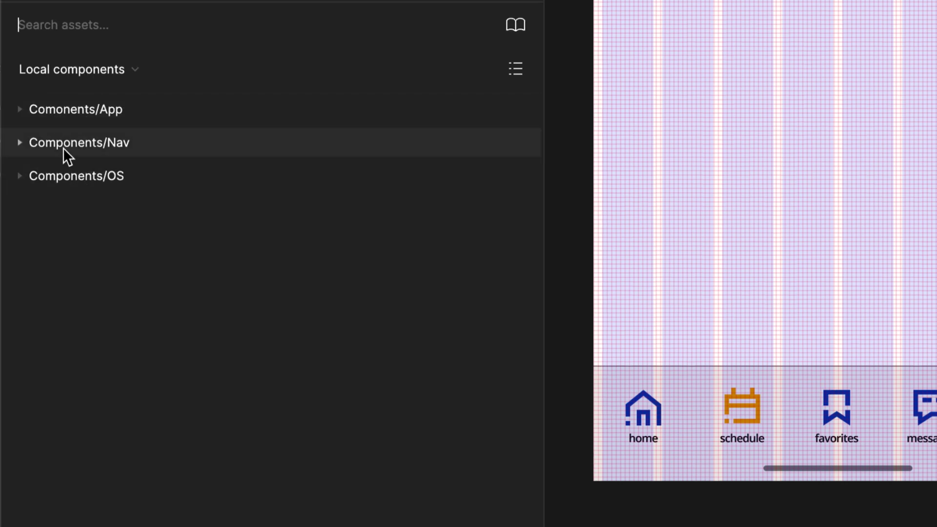
{"action": "left_click", "coordinate": [19, 109]}
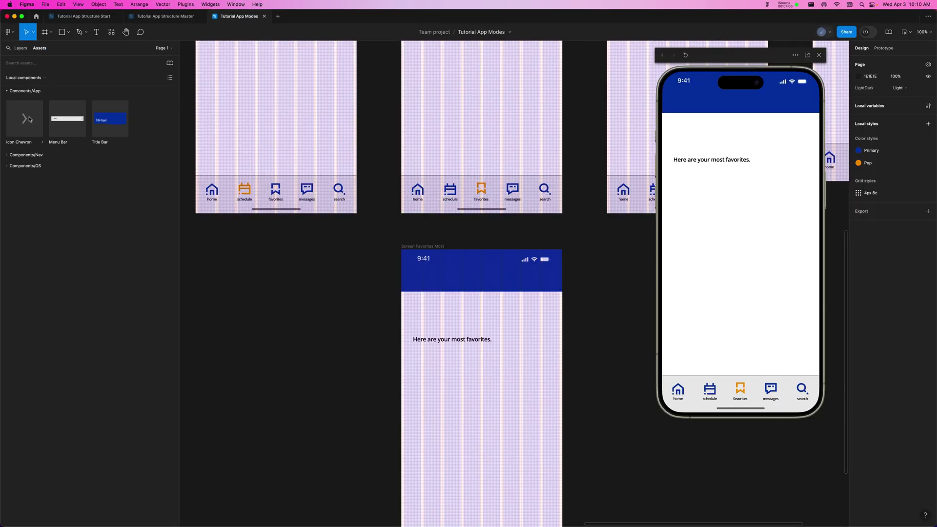
{"action": "left_click_drag", "start_coordinate": [89, 195], "coordinate": [398, 297]}
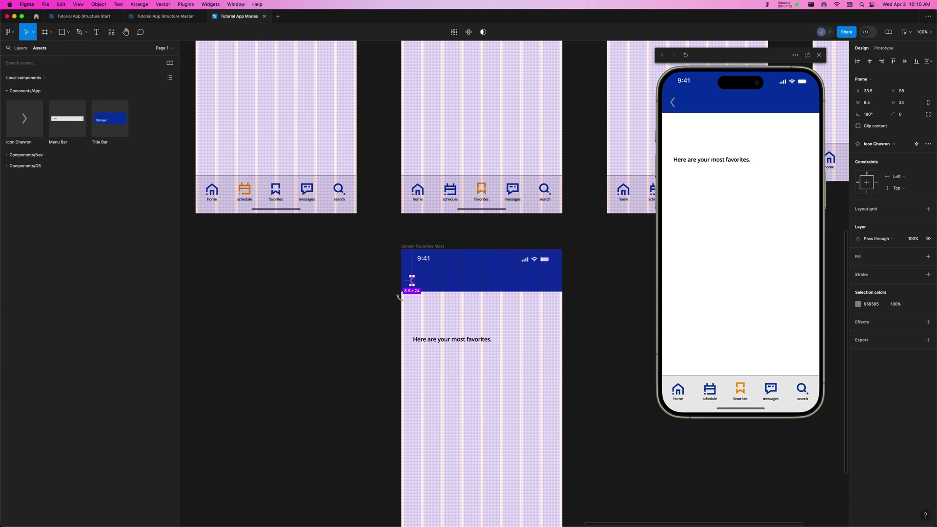
{"action": "left_click", "coordinate": [366, 287]}
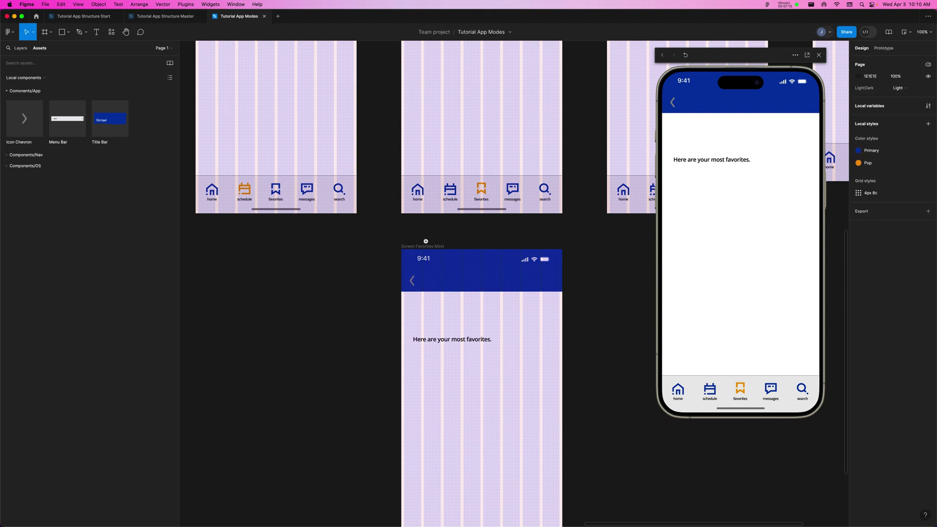
Step: Nudge the back chevron in the blue band of Screen Favorites Most down to Y 100
{"action": "left_click_drag", "start_coordinate": [514, 329], "coordinate": [588, 314]}
{"action": "scroll", "coordinate": [586, 273], "scroll_direction": "up", "scroll_amount": 1}
{"action": "scroll", "coordinate": [583, 269], "scroll_direction": "down", "scroll_amount": 1}
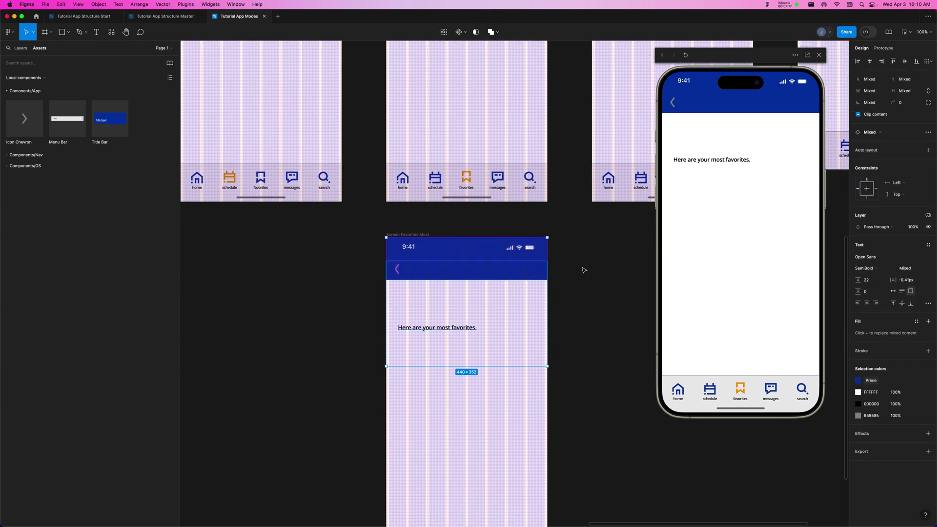
{"action": "left_click", "coordinate": [592, 270]}
{"action": "scroll", "coordinate": [482, 268], "scroll_direction": "right", "scroll_amount": 1}
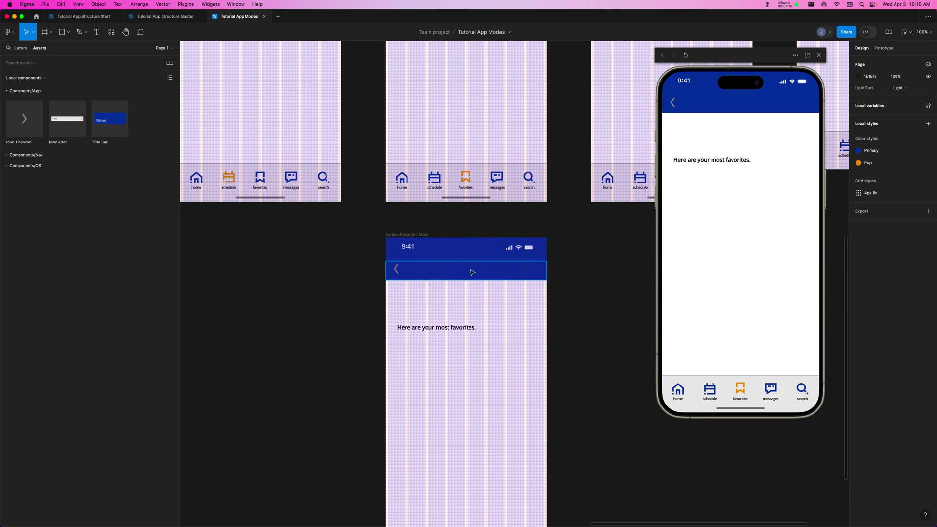
{"action": "left_click", "coordinate": [398, 272]}
{"action": "left_click_drag", "start_coordinate": [398, 273], "coordinate": [397, 272]}
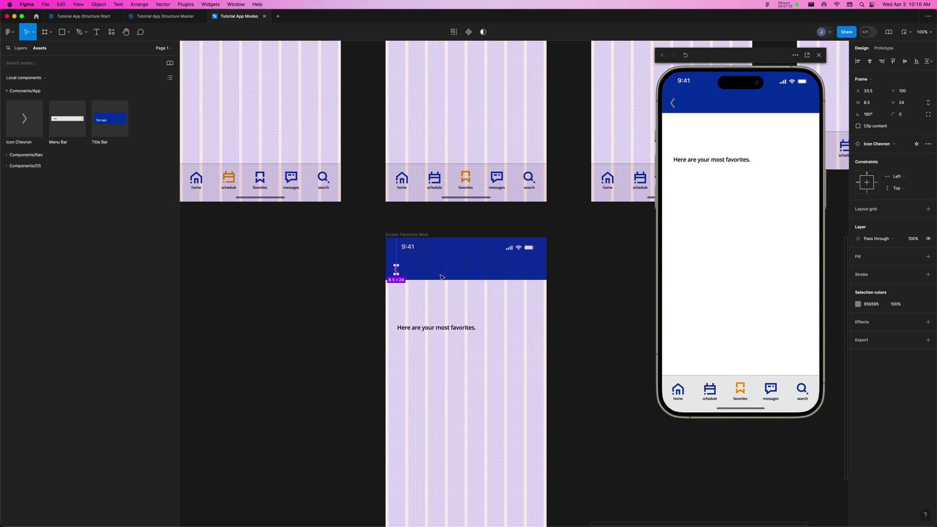
{"action": "left_click", "coordinate": [574, 282]}
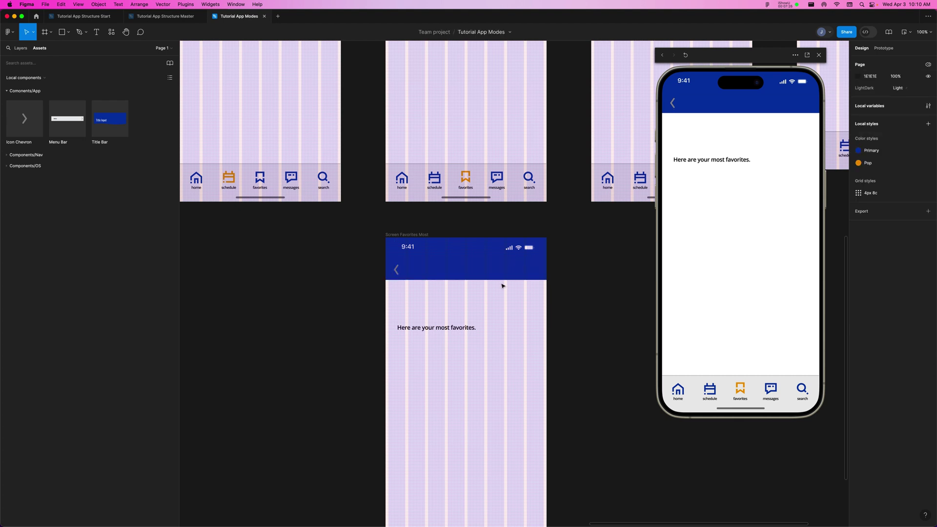
Step: Add a center-aligned text box reading "Favorites", about 216 × 24, in the blue band at about X 104, Y 80
{"action": "left_click", "coordinate": [411, 275]}
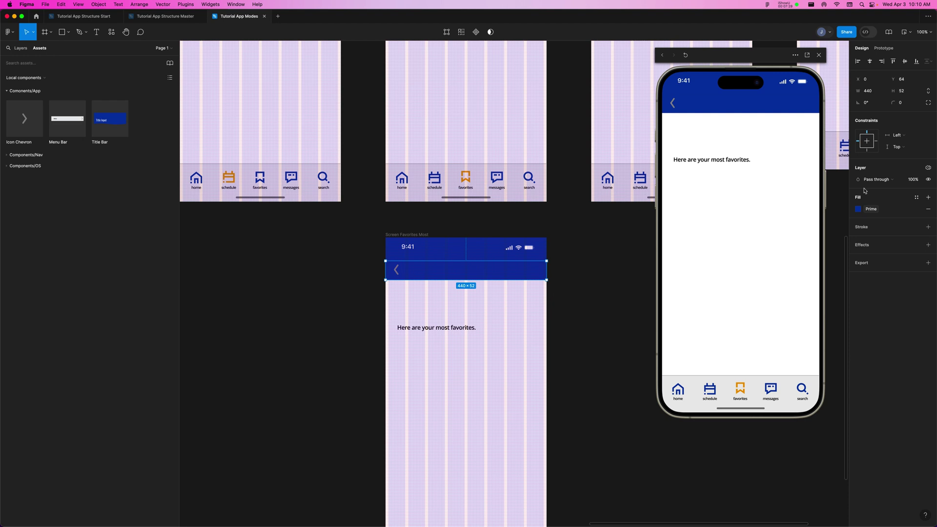
{"action": "key", "text": "t"}
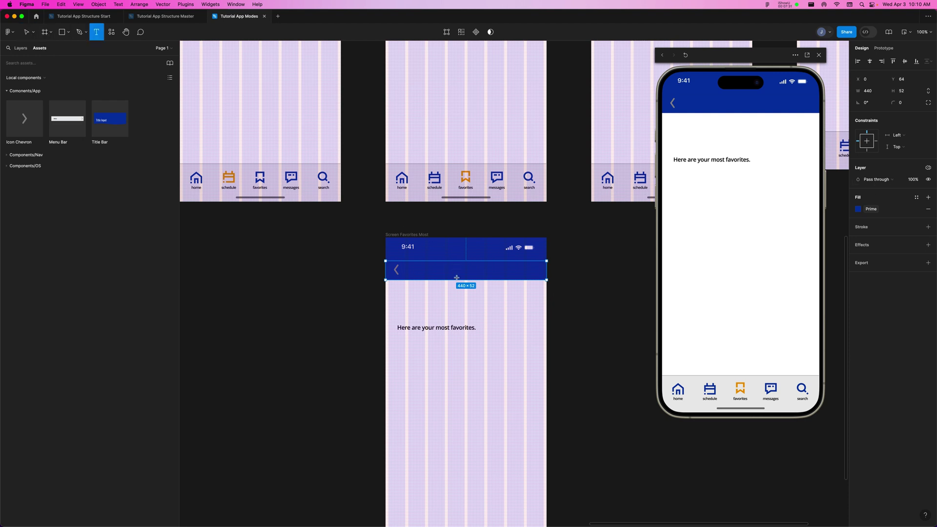
{"action": "left_click_drag", "start_coordinate": [424, 267], "coordinate": [503, 275]}
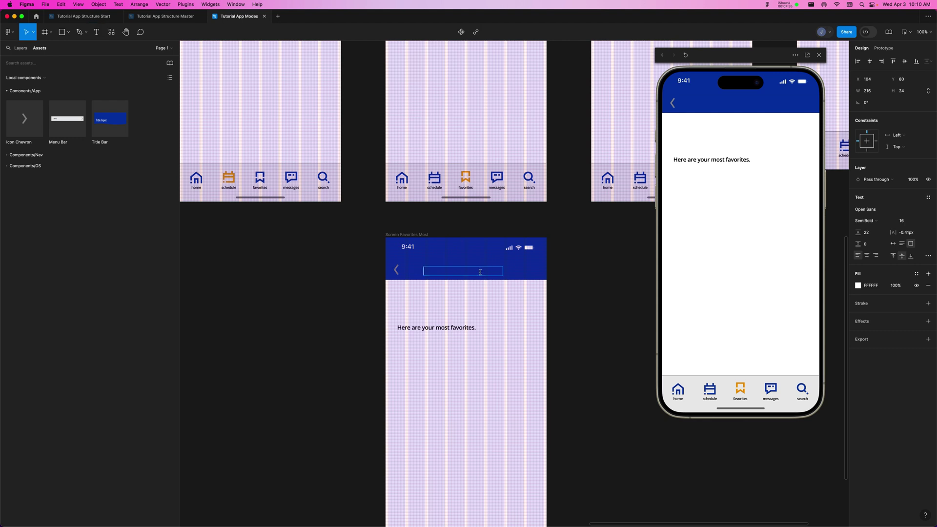
{"action": "type", "text": "Favorites"}
{"action": "left_click", "coordinate": [867, 255]}
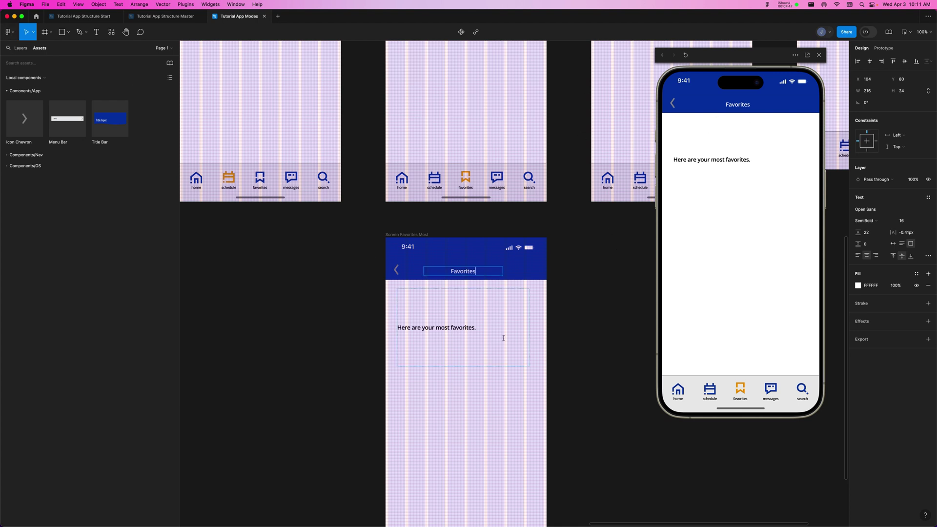
{"action": "key", "text": "Escape"}
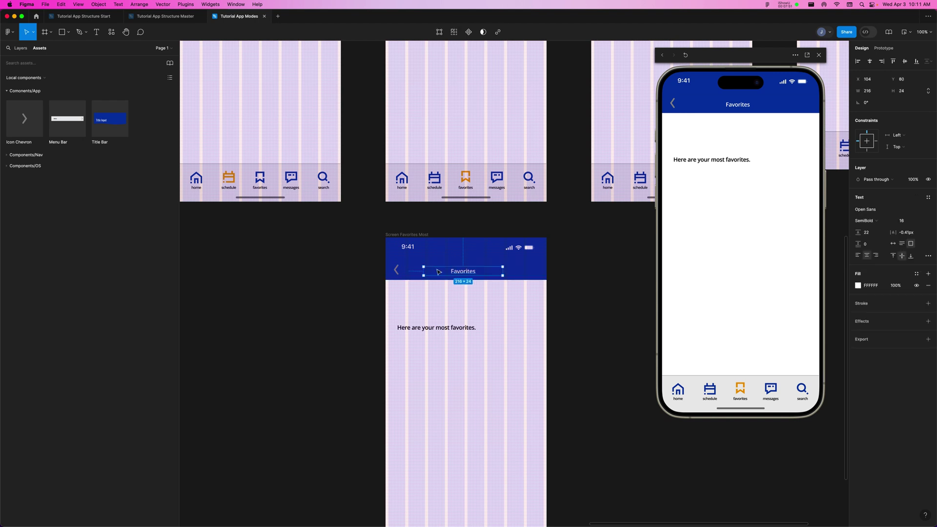
Step: Move the blue band, Favorites text and back chevron together down by 16 px in Screen Favorites Most
{"action": "left_click", "coordinate": [396, 271], "text": "shift"}
{"action": "left_click", "coordinate": [521, 274], "text": "shift"}
{"action": "left_click_drag", "start_coordinate": [523, 274], "coordinate": [525, 281]}
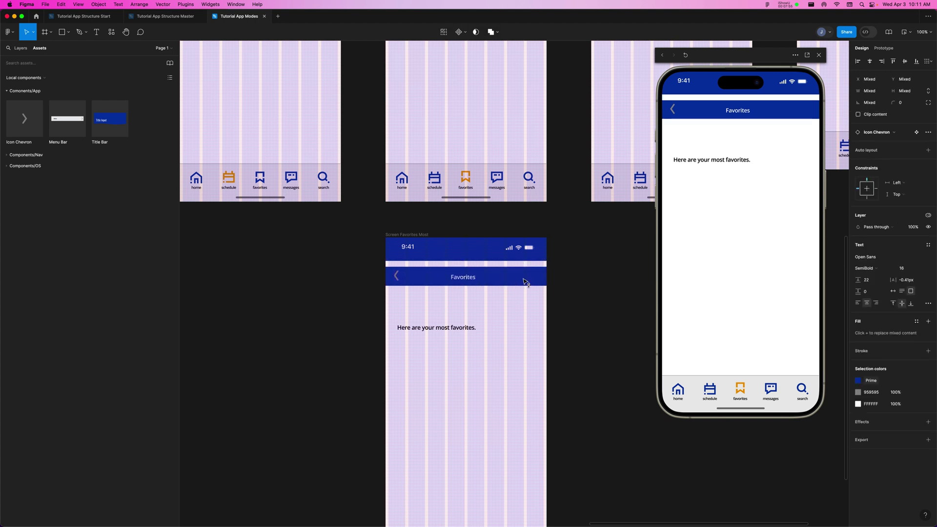
{"action": "scroll", "coordinate": [458, 288], "scroll_direction": "up", "scroll_amount": 5}
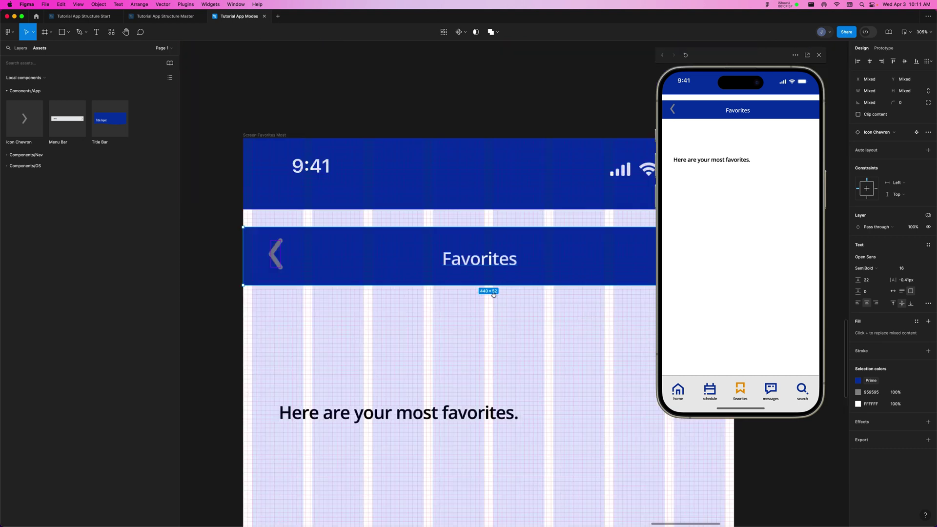
{"action": "scroll", "coordinate": [493, 294], "scroll_direction": "right", "scroll_amount": 5}
{"action": "scroll", "coordinate": [502, 318], "scroll_direction": "left", "scroll_amount": 5}
Step: Align the blue band, Favorites text and back chevron on their vertical centers
{"action": "left_click", "coordinate": [485, 259]}
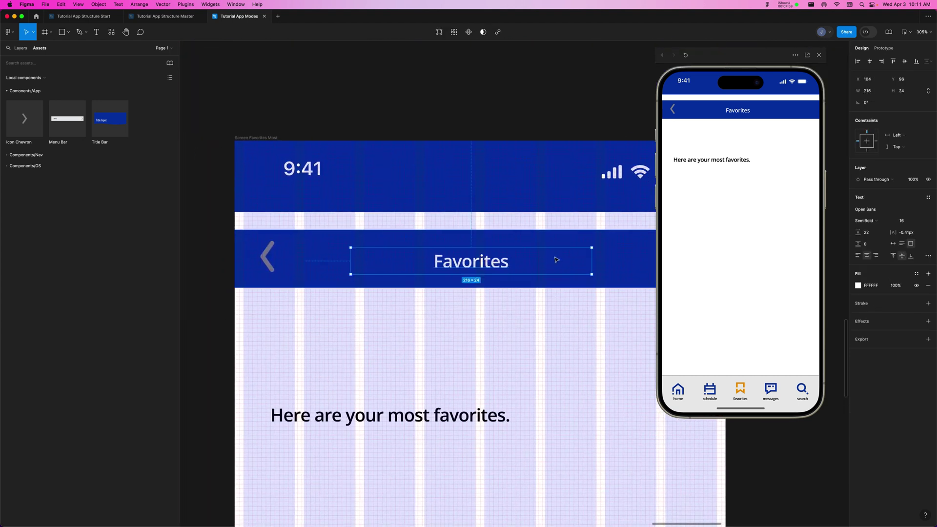
{"action": "scroll", "coordinate": [556, 259], "scroll_direction": "down", "scroll_amount": 5}
{"action": "scroll", "coordinate": [488, 264], "scroll_direction": "right", "scroll_amount": 5}
{"action": "key", "text": "Escape"}
{"action": "left_click", "coordinate": [429, 244]}
{"action": "left_click", "coordinate": [315, 240], "text": "shift"}
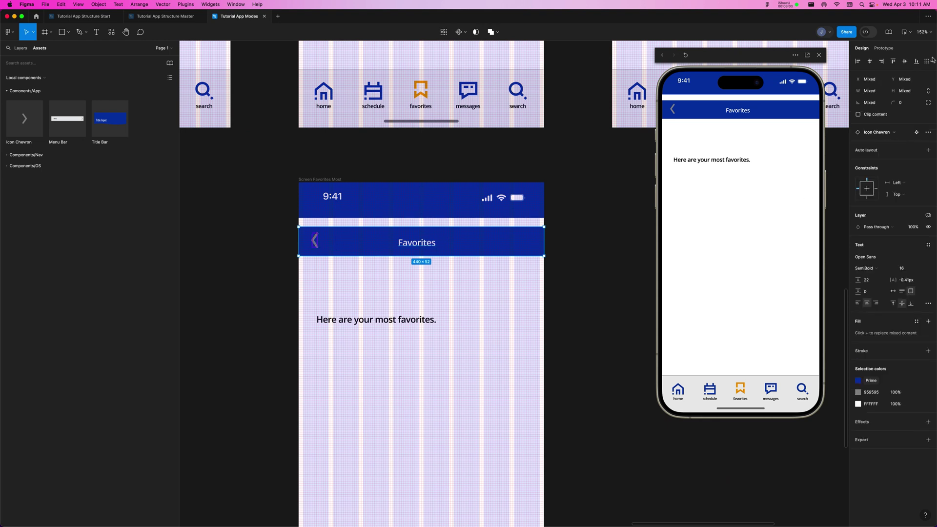
{"action": "left_click", "coordinate": [905, 61]}
Step: Nudge the Favorites text down inside the blue band to Y 96
{"action": "left_click", "coordinate": [431, 244]}
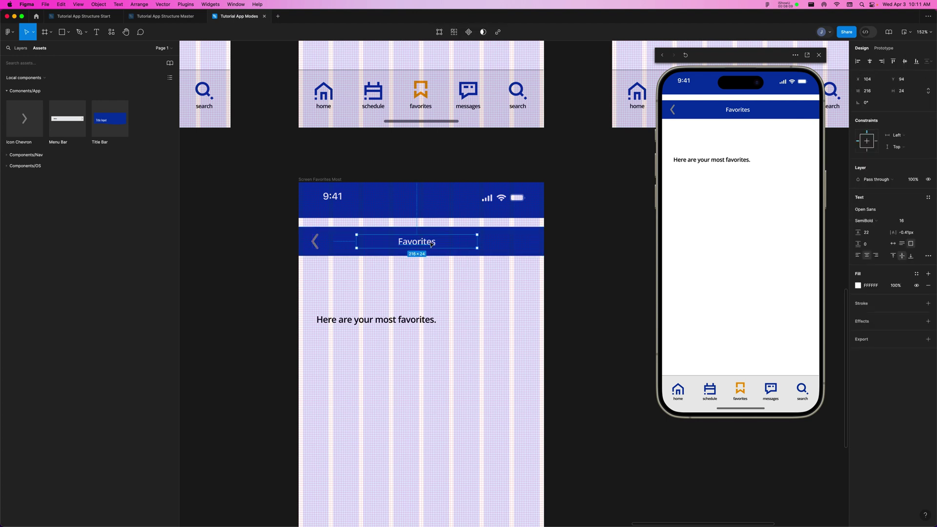
{"action": "key", "text": "Down"}
{"action": "key", "text": "Down"}
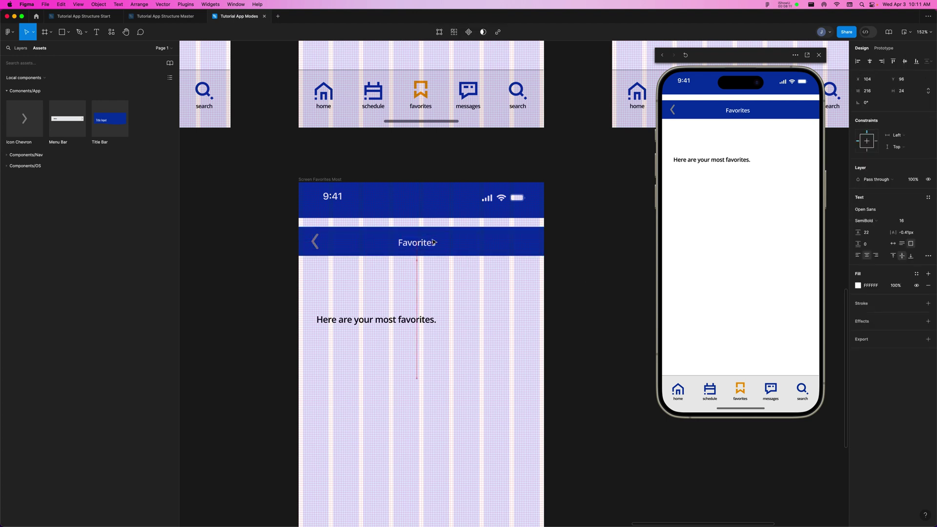
{"action": "key", "text": "Escape"}
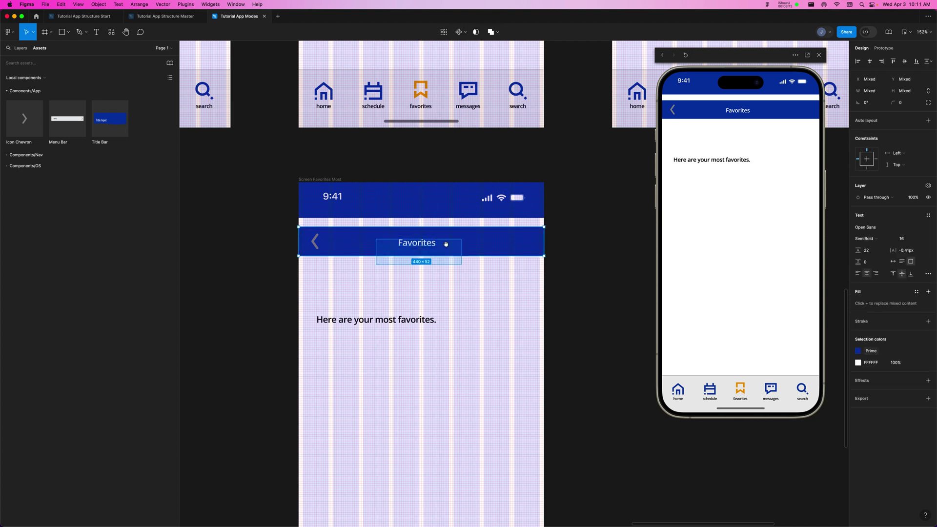
{"action": "key", "text": "Escape"}
{"action": "left_click_drag", "start_coordinate": [382, 224], "coordinate": [493, 290]}
{"action": "left_click_drag", "start_coordinate": [363, 220], "coordinate": [365, 224]}
{"action": "key", "text": "Up"}
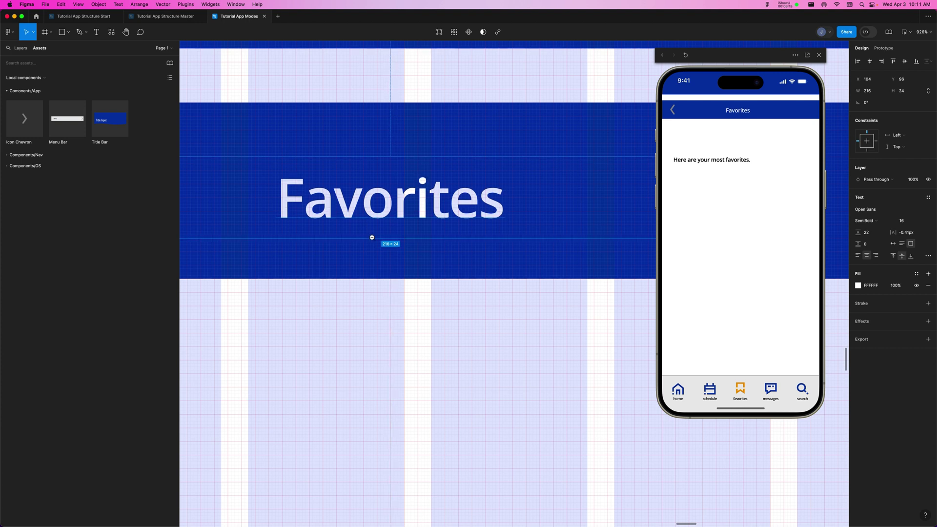
{"action": "key", "text": "minus"}
{"action": "left_click", "coordinate": [523, 309]}
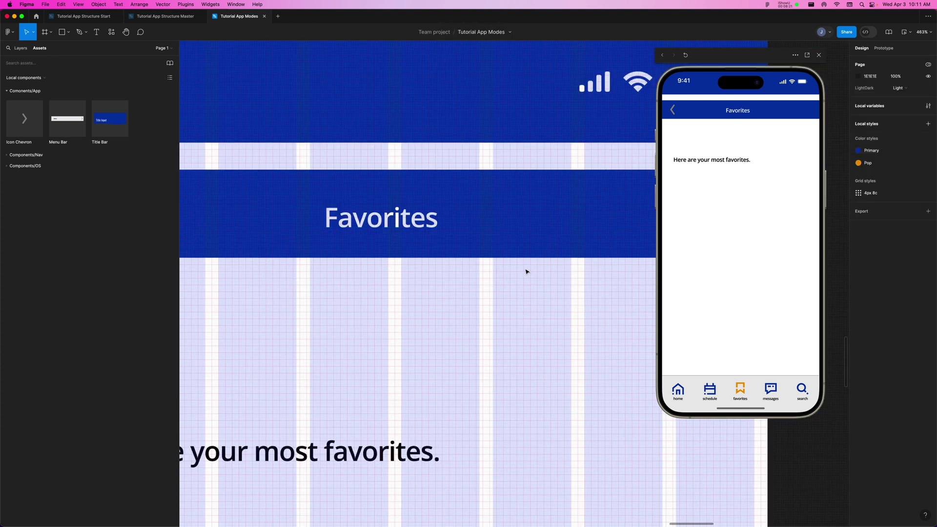
{"action": "key", "text": "shift+0"}
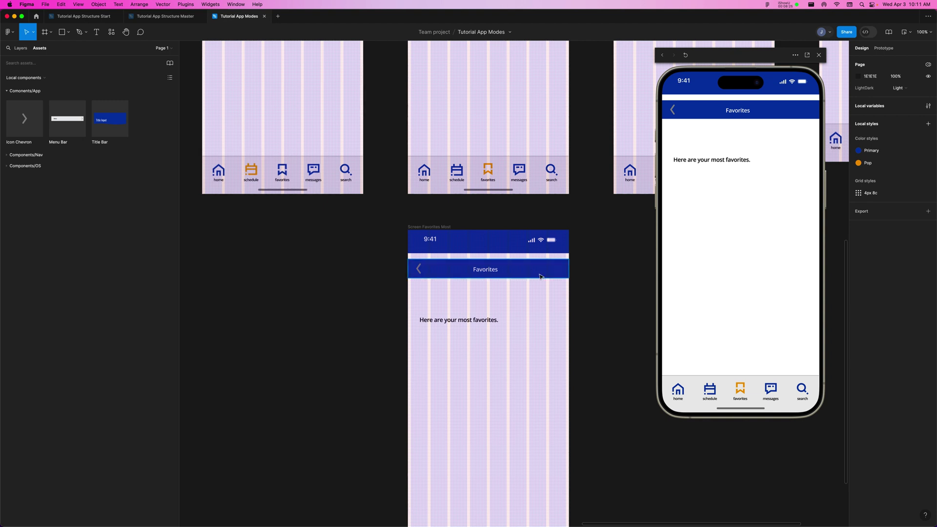
Step: Recolor the back chevron beside the Favorites text to white, FFFFFF
{"action": "left_click", "coordinate": [419, 271]}
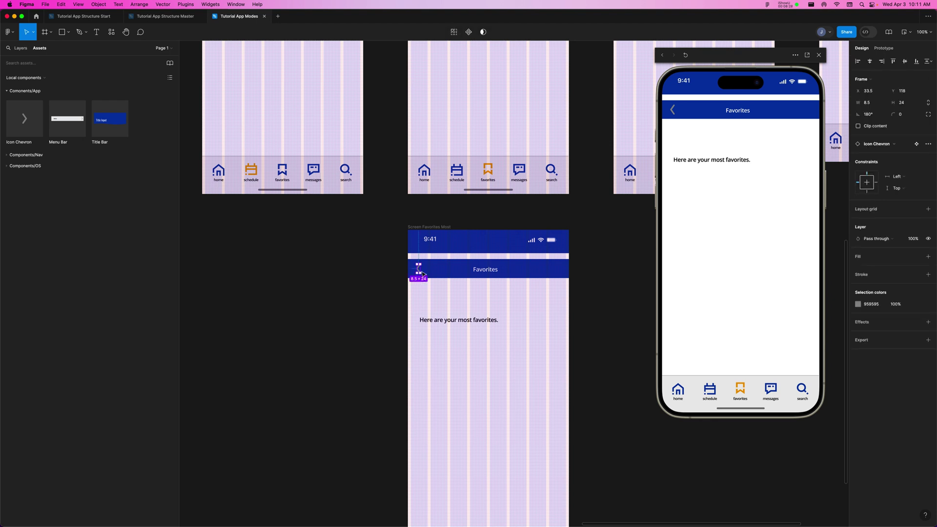
{"action": "left_click", "coordinate": [858, 304]}
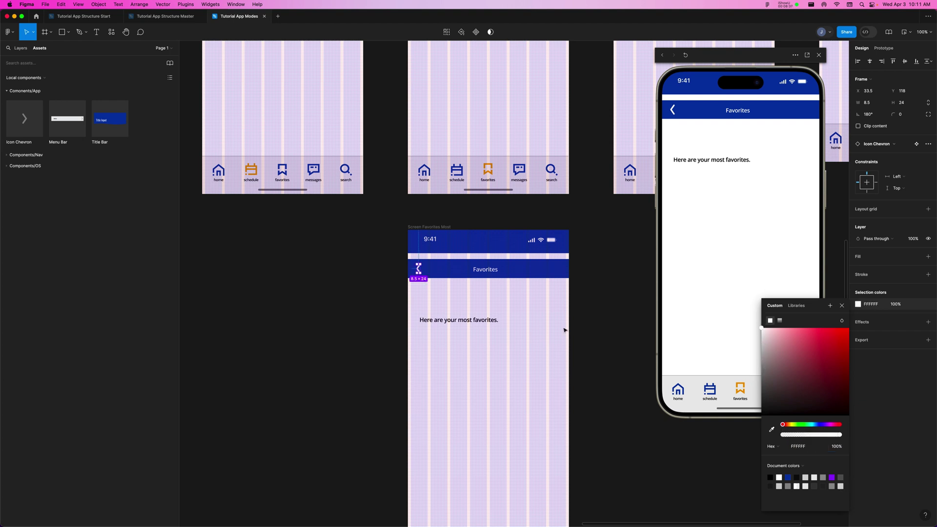
{"action": "left_click", "coordinate": [593, 329]}
Step: Move the blue band, chevron and Favorites text together out of the frame into the gap above Screen Favorites Most
{"action": "left_click", "coordinate": [469, 268]}
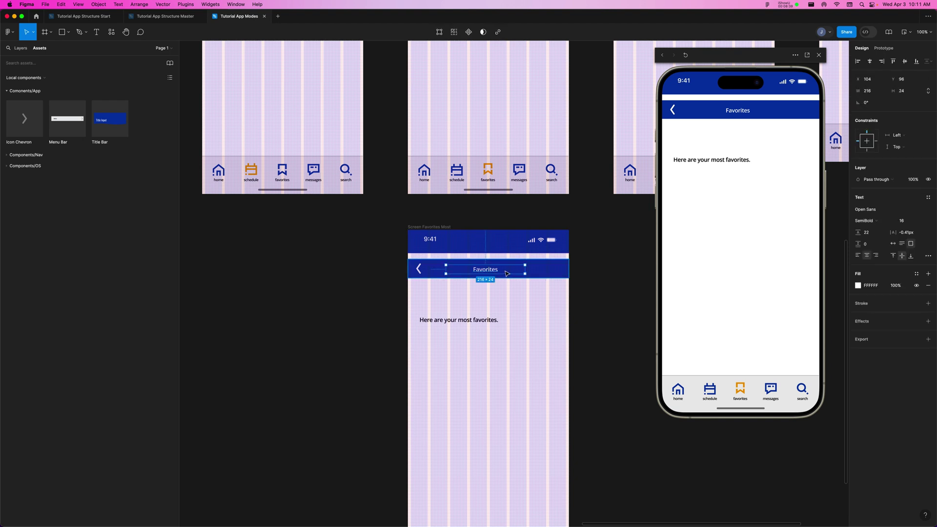
{"action": "left_click", "coordinate": [379, 255]}
{"action": "left_click_drag", "start_coordinate": [496, 282], "coordinate": [575, 289]}
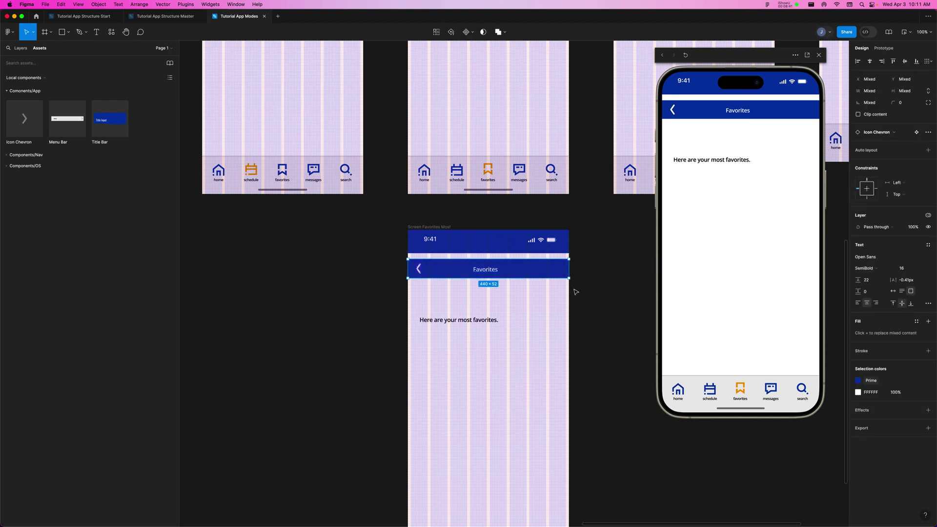
{"action": "left_click_drag", "start_coordinate": [526, 304], "coordinate": [465, 380]}
{"action": "left_click_drag", "start_coordinate": [409, 345], "coordinate": [418, 289]}
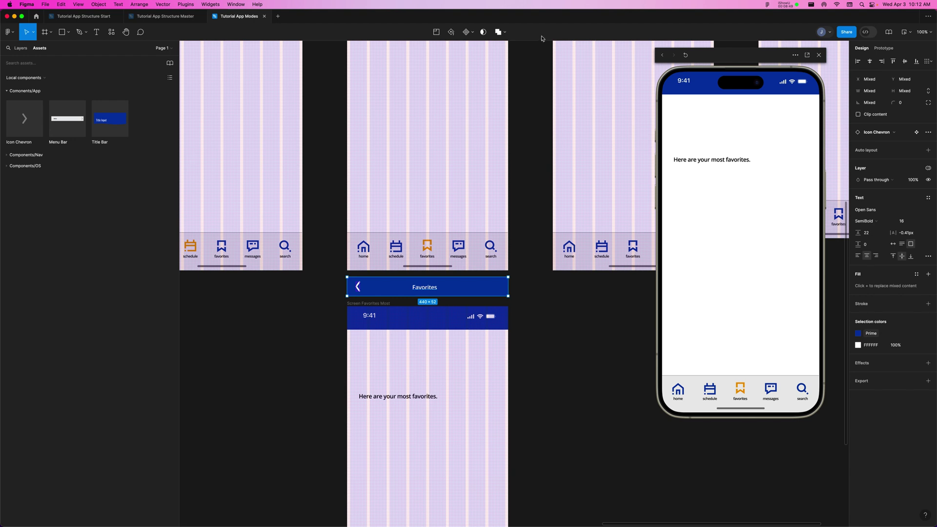
Step: Turn the blue band, chevron and Favorites text into a single component named "Back Bar"
{"action": "left_click", "coordinate": [466, 32]}
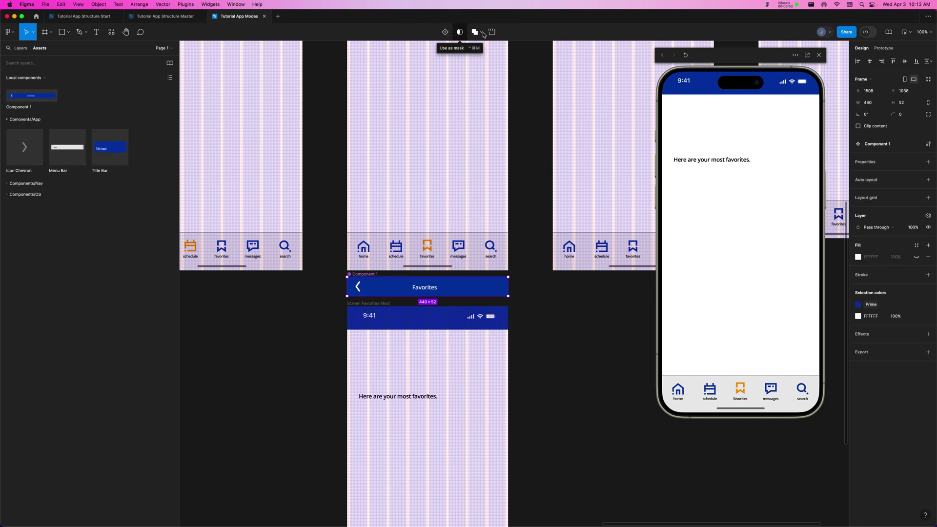
{"action": "double_click", "coordinate": [363, 275]}
{"action": "type", "text": "Brck"}
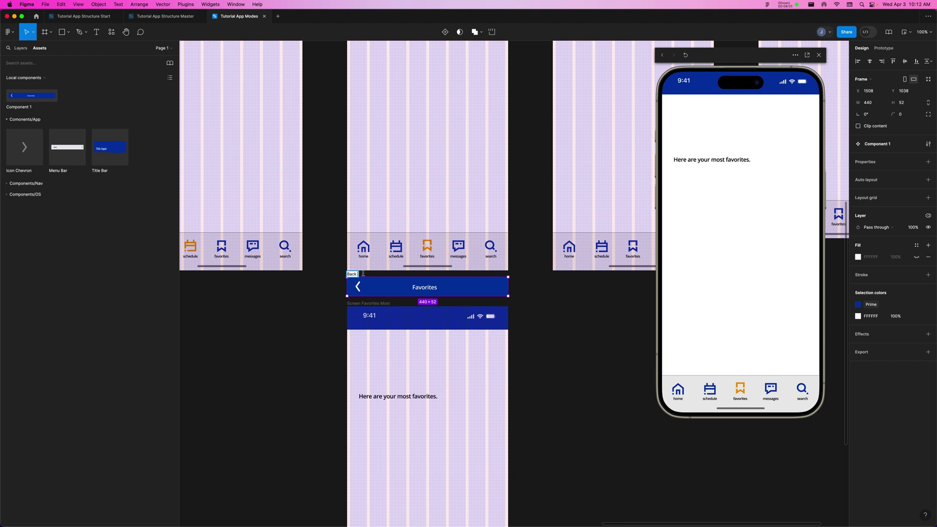
{"action": "type", "text": " Gar"}
{"action": "key", "text": "Return"}
{"action": "key", "text": "Escape"}
Step: Place a copy of the Back Bar component under the status bar of Screen Favorites Most at X 0, Y 63
{"action": "left_click_drag", "start_coordinate": [403, 293], "coordinate": [399, 342]}
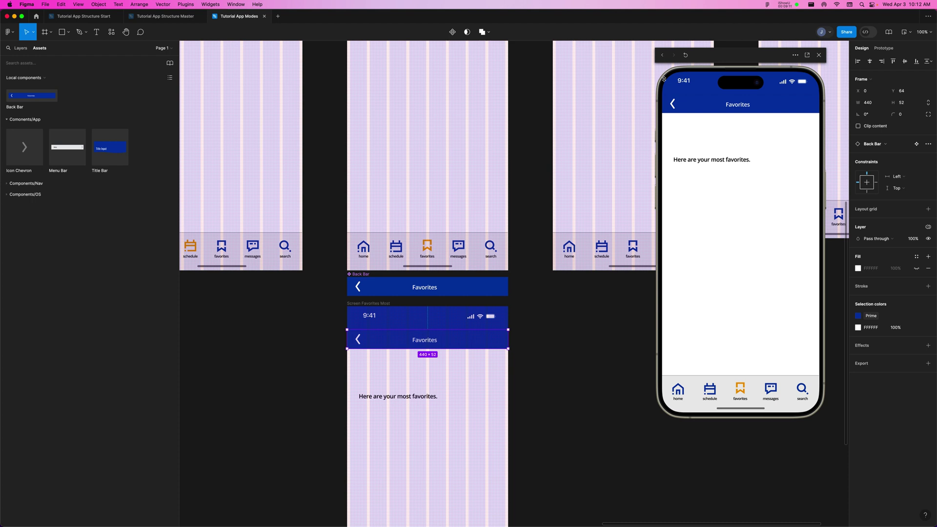
{"action": "key", "text": "Up"}
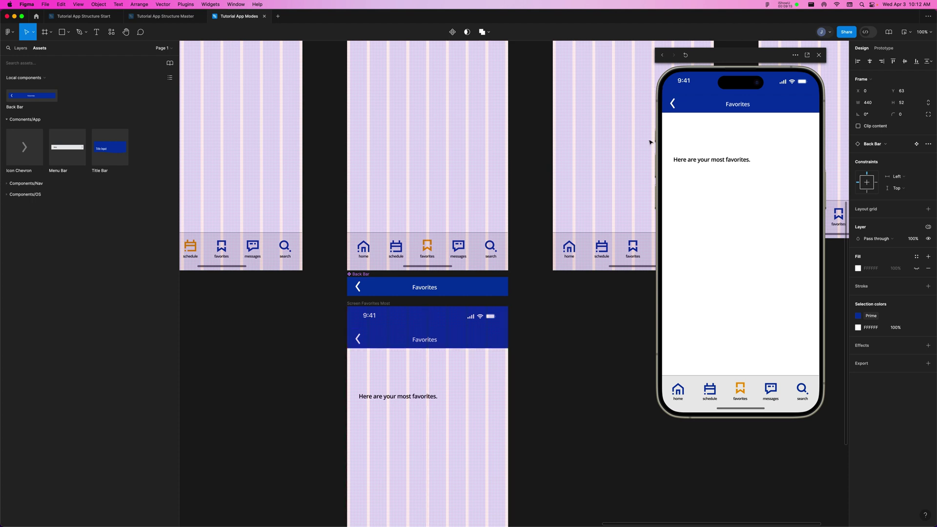
Step: Move the Back Bar main component into the app components section below Menu Bar, at X 146, Y 544
{"action": "left_click_drag", "start_coordinate": [313, 319], "coordinate": [429, 317]}
{"action": "left_click", "coordinate": [511, 280]}
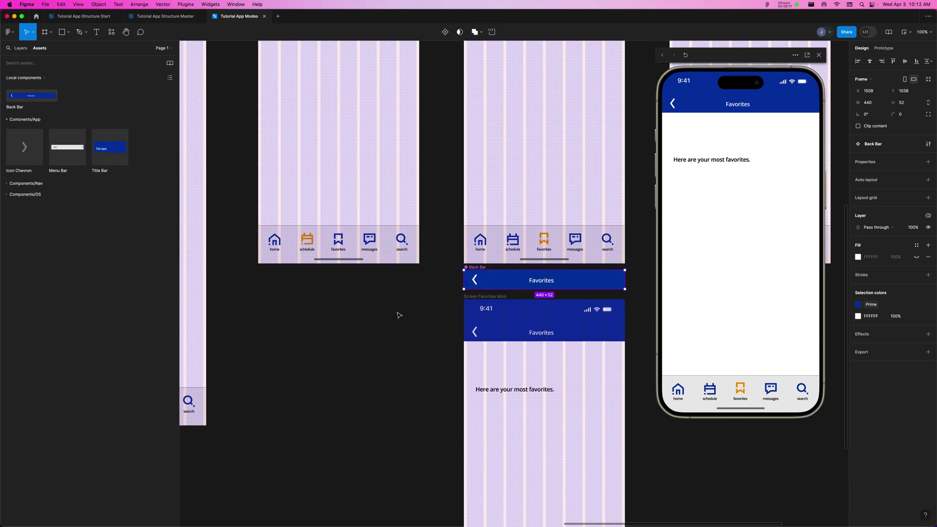
{"action": "key", "text": "minus"}
{"action": "left_click_drag", "start_coordinate": [487, 302], "coordinate": [586, 294]}
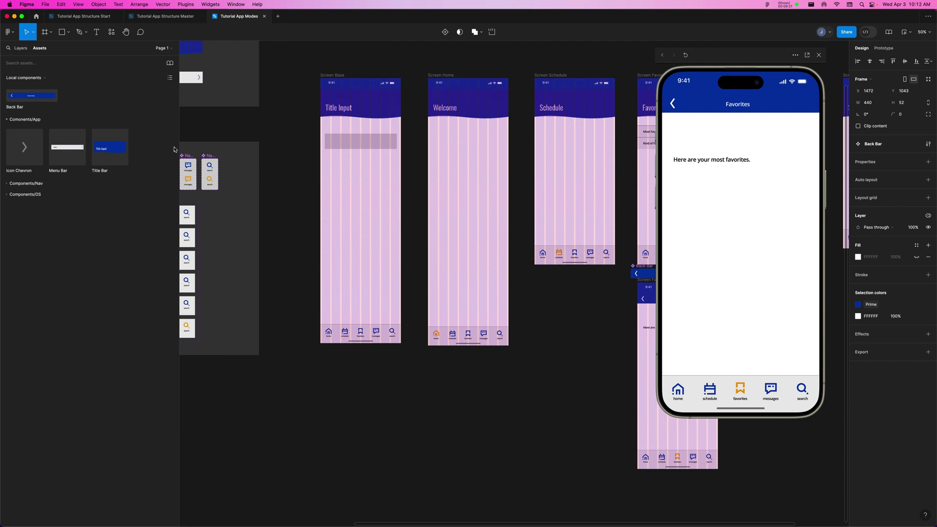
{"action": "scroll", "coordinate": [232, 168], "scroll_direction": "left", "scroll_amount": 5}
{"action": "left_click", "coordinate": [222, 98]}
{"action": "left_click_drag", "start_coordinate": [223, 100], "coordinate": [225, 100]}
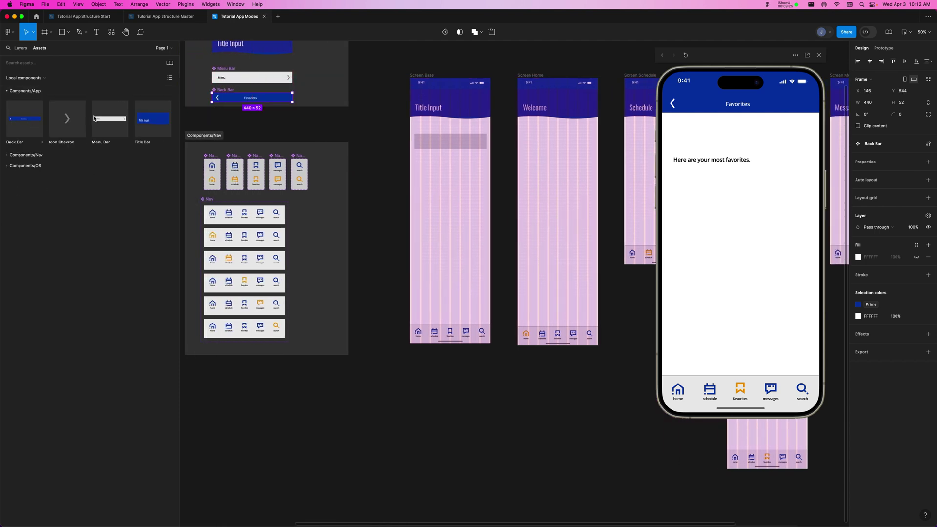
Step: Test the preview by going to Schedule, returning to Favorites and opening the Most Favorites subscreen
{"action": "left_click", "coordinate": [527, 476]}
{"action": "left_click_drag", "start_coordinate": [560, 449], "coordinate": [190, 422]}
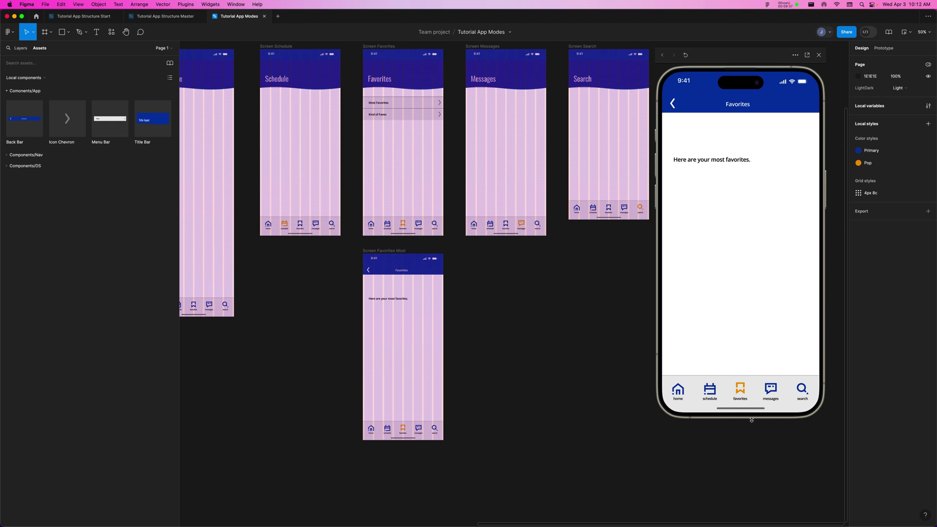
{"action": "left_click", "coordinate": [709, 389]}
{"action": "left_click", "coordinate": [739, 390]}
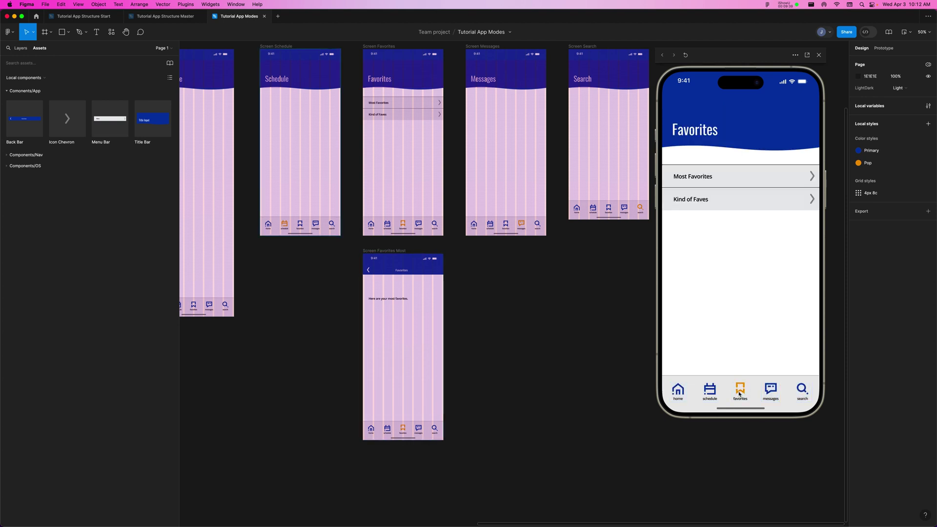
{"action": "left_click", "coordinate": [812, 178]}
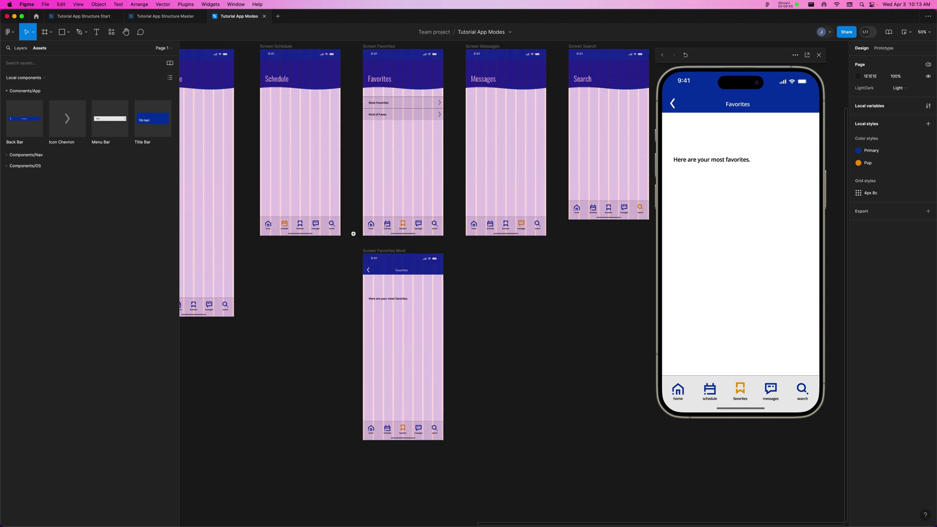
Step: Inspect the Back Bar copy on Screen Favorites Most and the chevron nested inside it
{"action": "left_click_drag", "start_coordinate": [346, 249], "coordinate": [466, 352]}
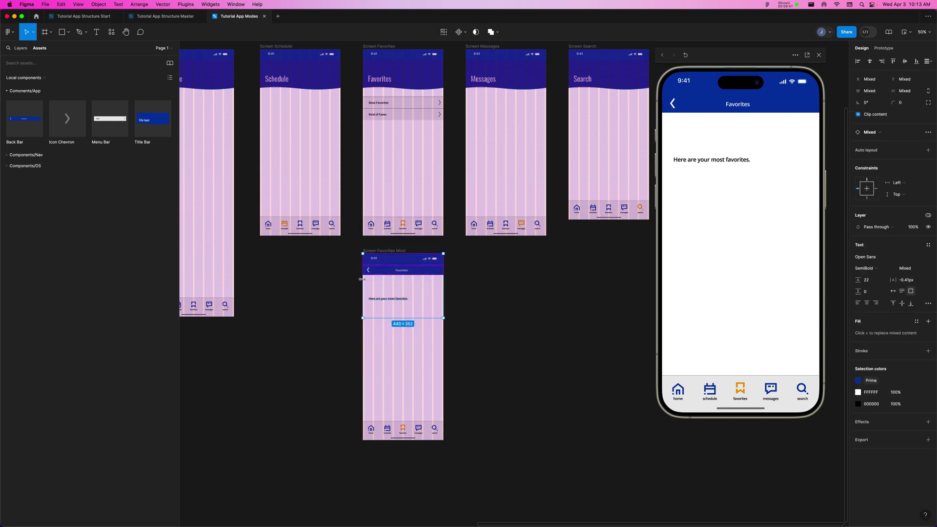
{"action": "left_click", "coordinate": [333, 277]}
{"action": "double_click", "coordinate": [369, 274]}
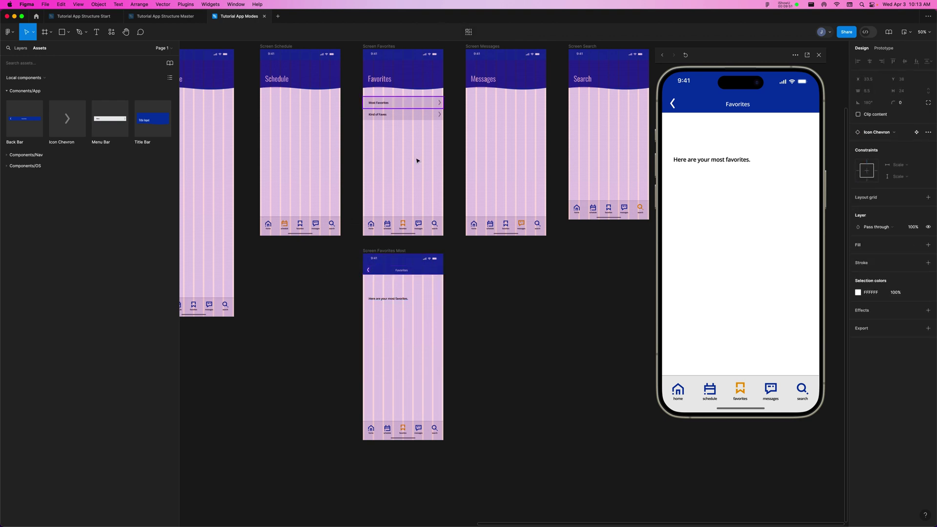
{"action": "left_click", "coordinate": [471, 294]}
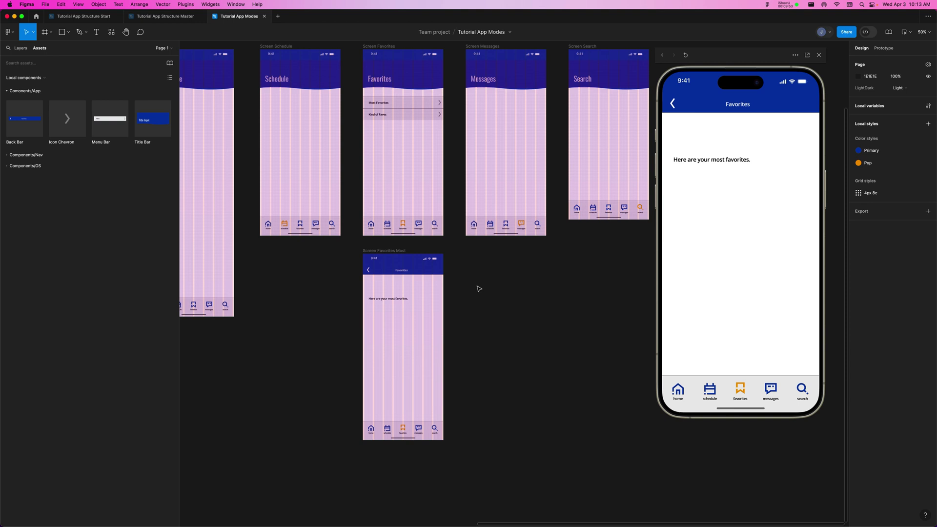
{"action": "scroll", "coordinate": [478, 289], "scroll_direction": "right", "scroll_amount": 5}
{"action": "scroll", "coordinate": [365, 279], "scroll_direction": "left", "scroll_amount": 8}
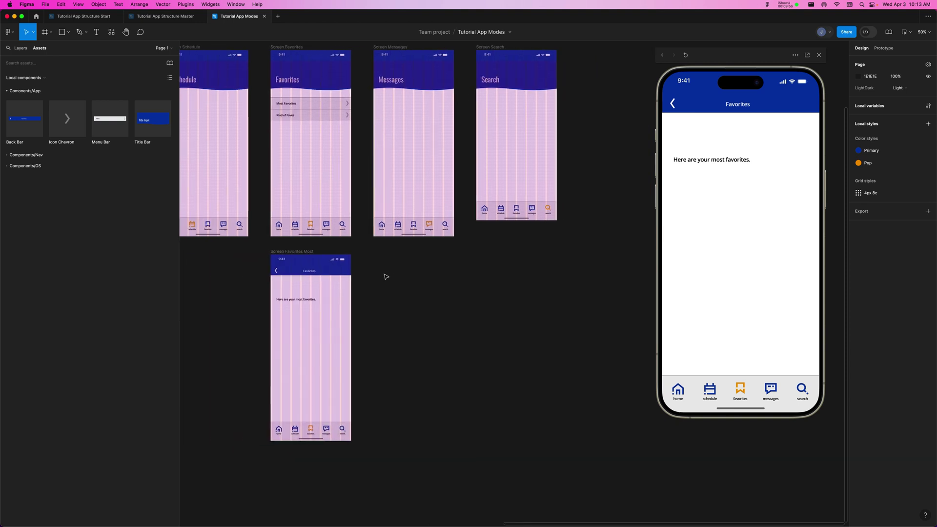
{"action": "left_click_drag", "start_coordinate": [455, 246], "coordinate": [521, 282]}
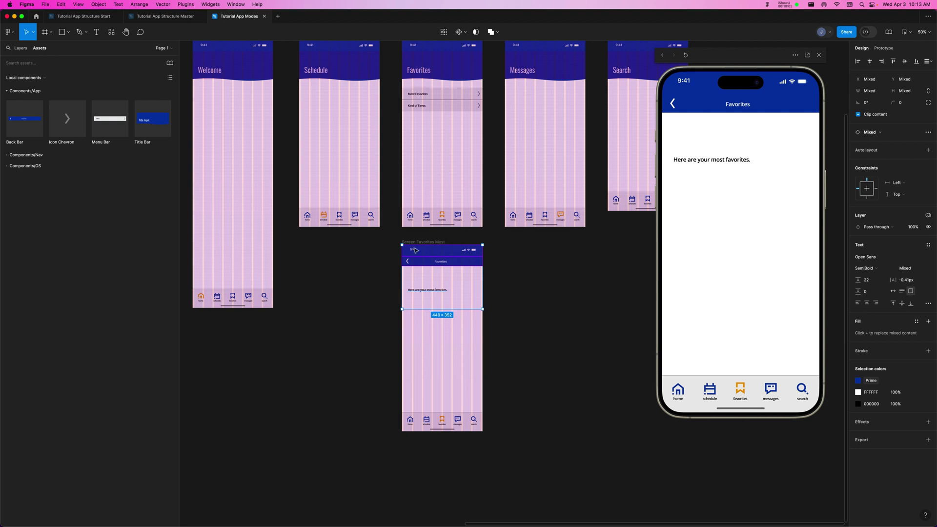
{"action": "key", "text": "shift+2"}
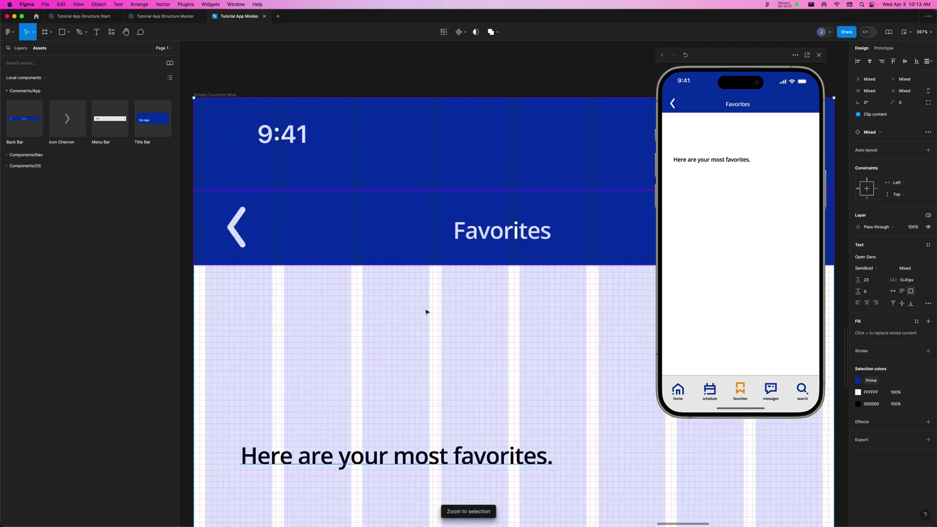
{"action": "key", "text": "minus"}
{"action": "left_click", "coordinate": [318, 280]}
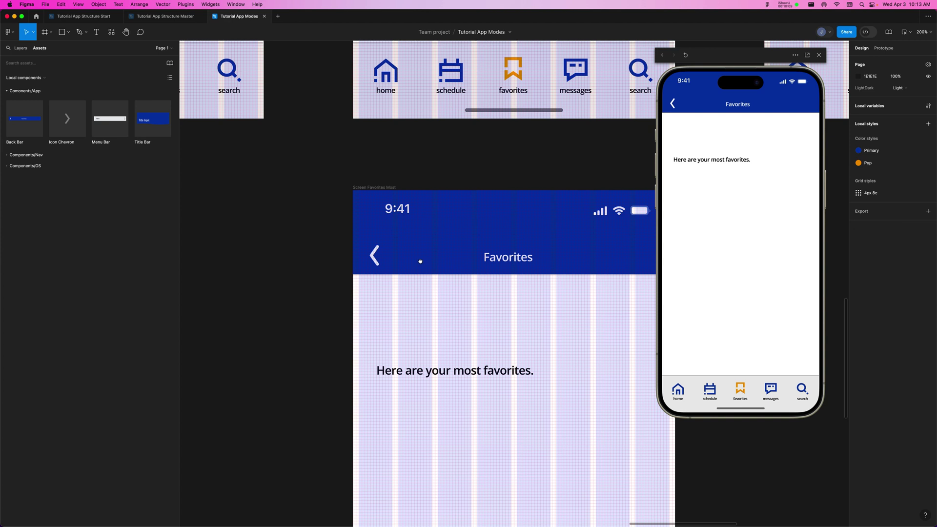
{"action": "scroll", "coordinate": [420, 259], "scroll_direction": "right", "scroll_amount": 5}
{"action": "left_click", "coordinate": [255, 254]}
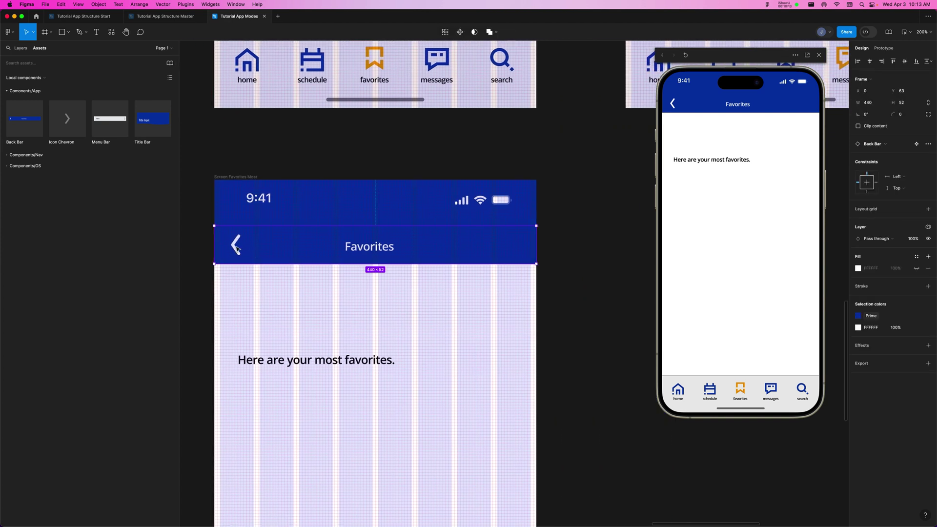
{"action": "double_click", "coordinate": [239, 248]}
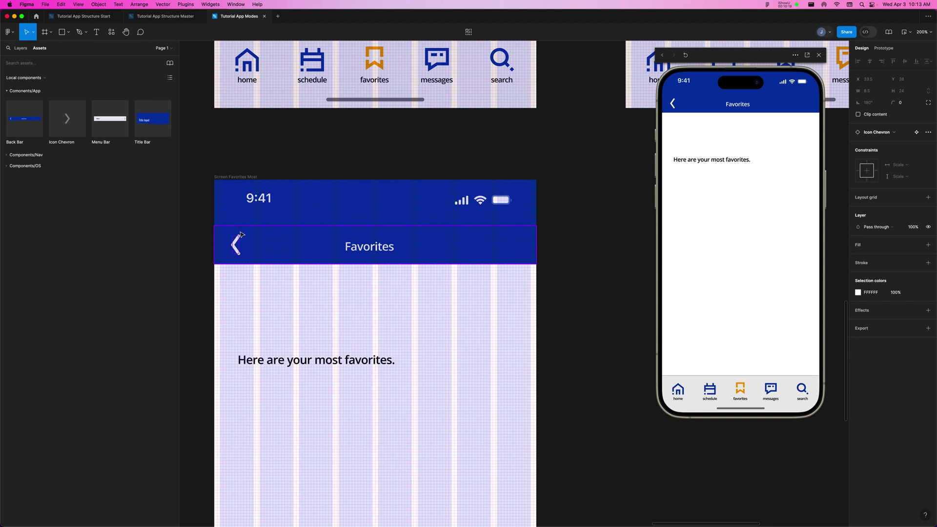
Step: Select the chevron inside the Back Bar main component in the app components section
{"action": "key", "text": "shift+0"}
{"action": "key", "text": "minus"}
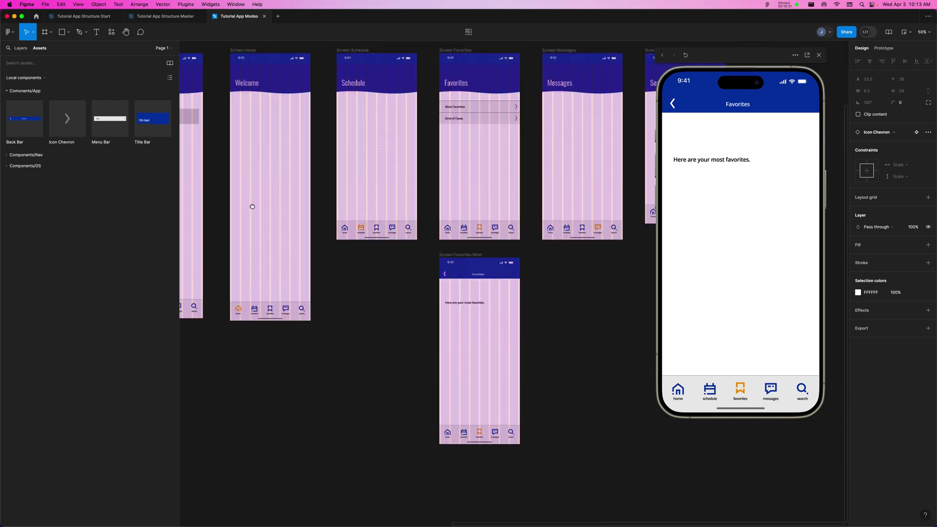
{"action": "scroll", "coordinate": [252, 207], "scroll_direction": "left", "scroll_amount": 10}
{"action": "left_click_drag", "start_coordinate": [423, 115], "coordinate": [541, 157]}
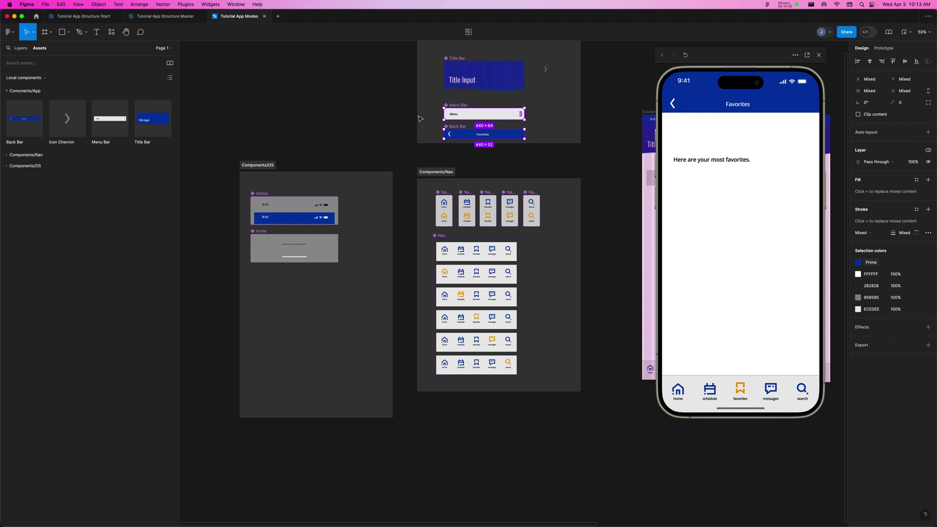
{"action": "key", "text": "shift+2"}
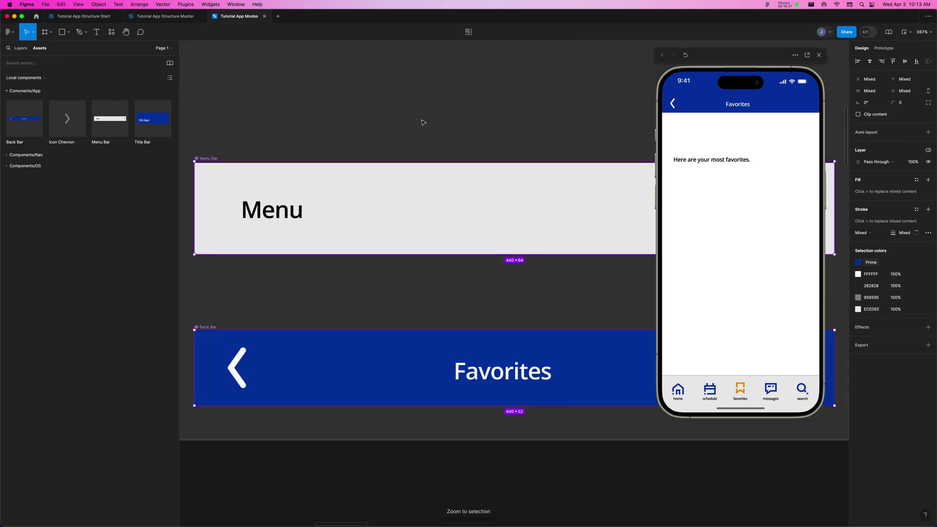
{"action": "key", "text": "minus"}
{"action": "scroll", "coordinate": [391, 273], "scroll_direction": "down", "scroll_amount": 5}
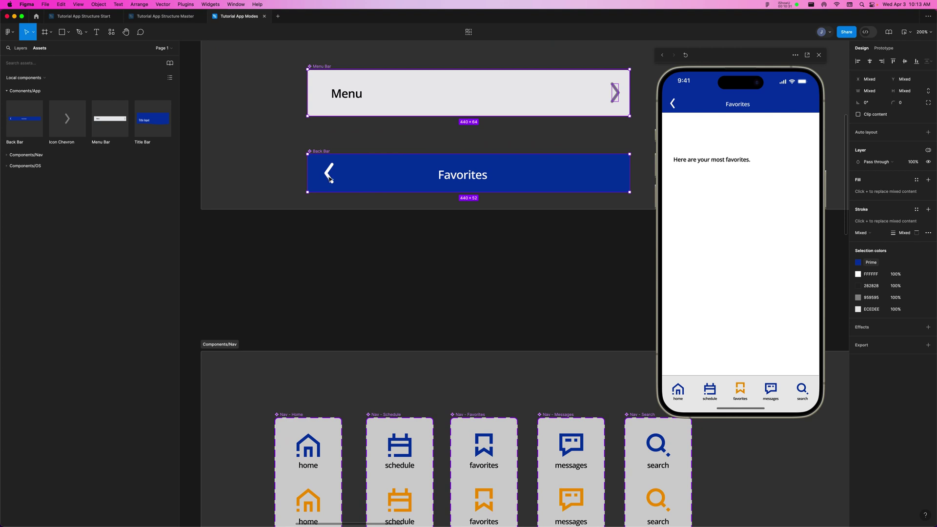
{"action": "left_click", "coordinate": [331, 179]}
{"action": "left_click", "coordinate": [332, 182]}
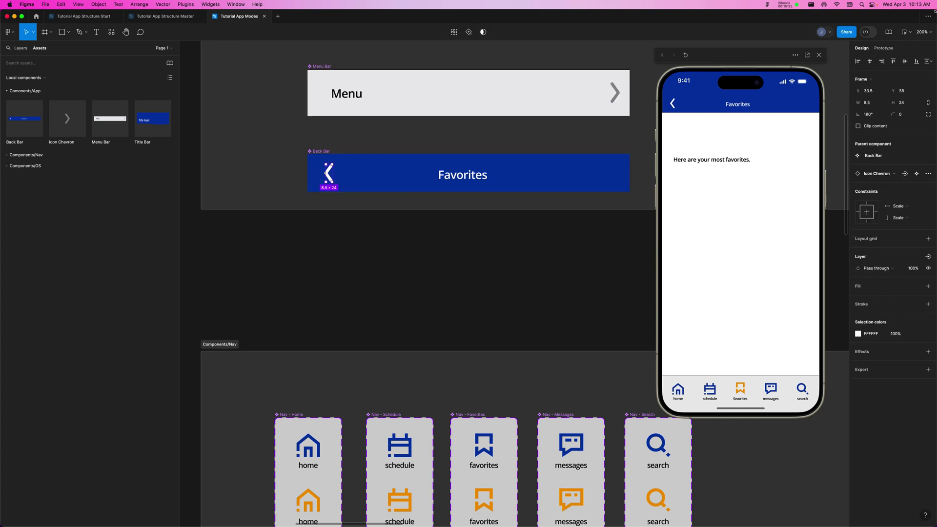
Step: Check the scroll position options for the Back Bar chevron and the file's prototype device settings
{"action": "left_click", "coordinate": [883, 48]}
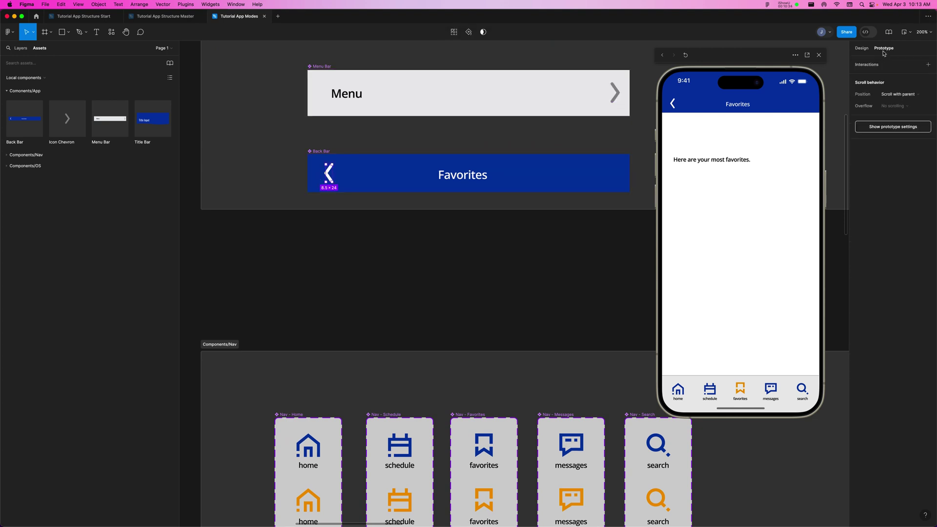
{"action": "left_click", "coordinate": [902, 94]}
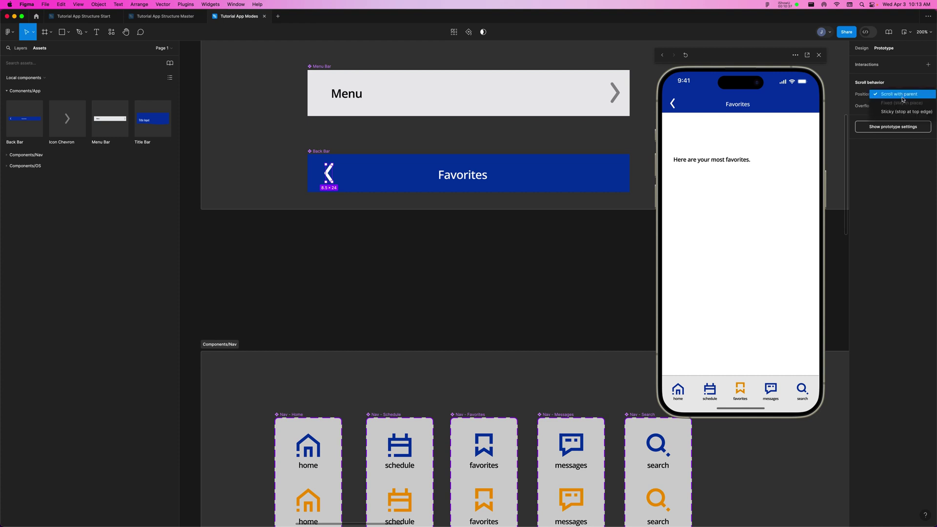
{"action": "left_click", "coordinate": [906, 81]}
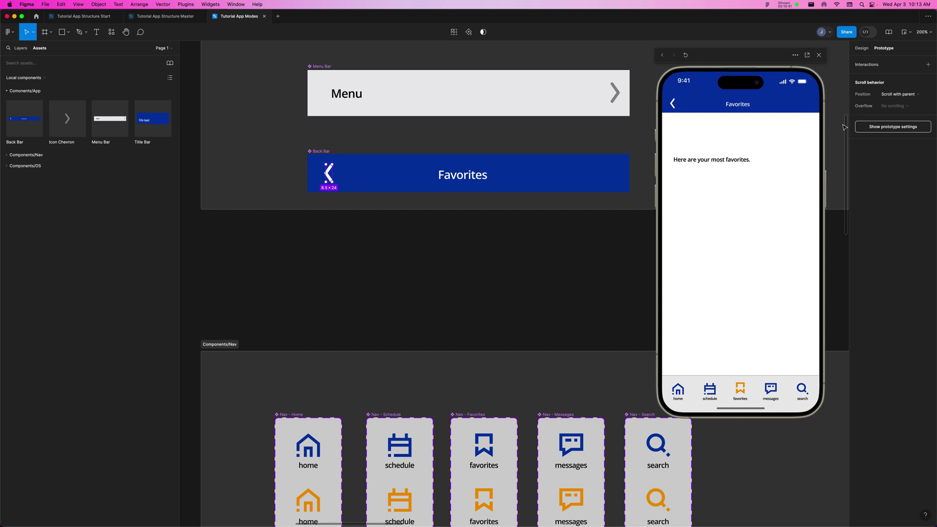
{"action": "left_click", "coordinate": [895, 128]}
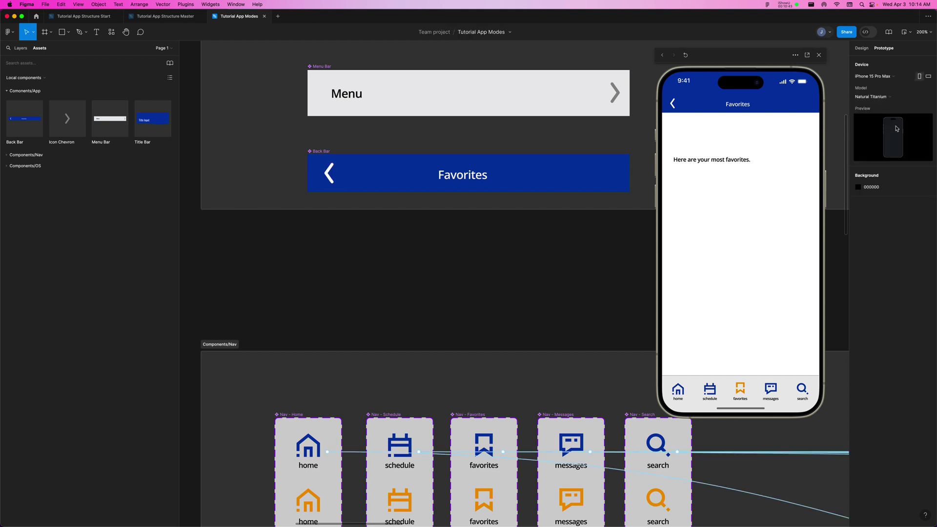
{"action": "key", "text": "s"}
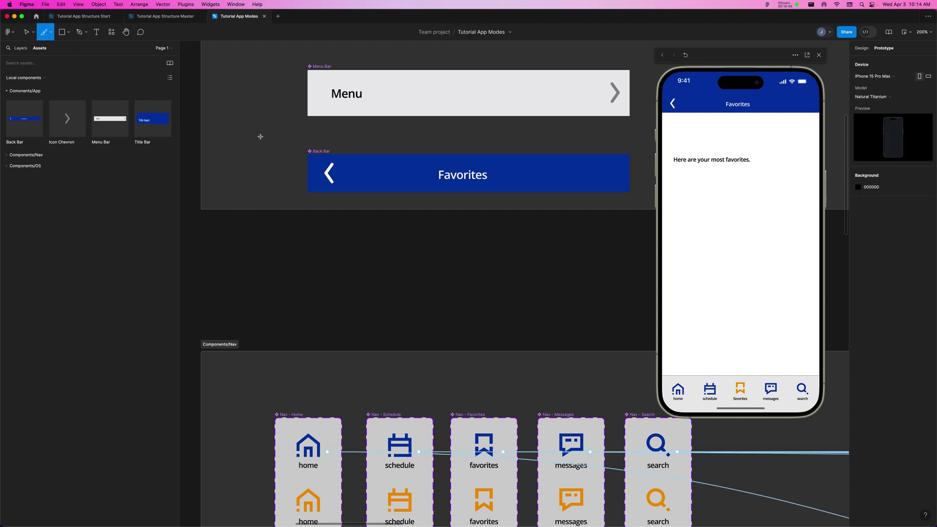
{"action": "key", "text": "v"}
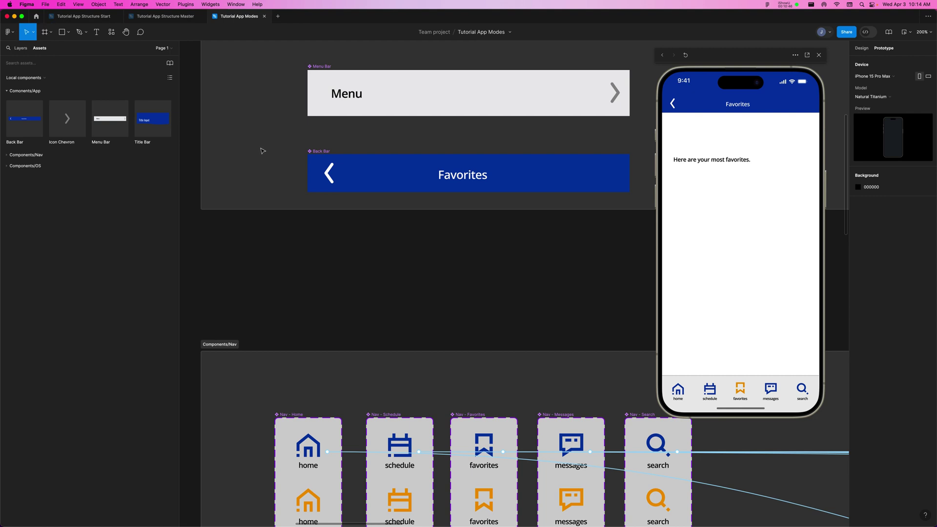
Step: Give the chevron in the Back Bar main component an On tap interaction with the Back action
{"action": "left_click", "coordinate": [329, 175]}
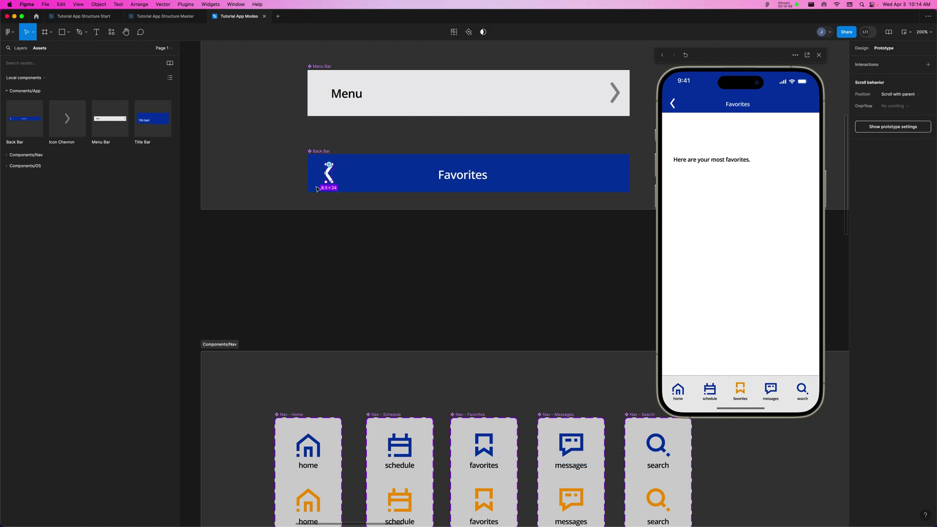
{"action": "left_click", "coordinate": [928, 64]}
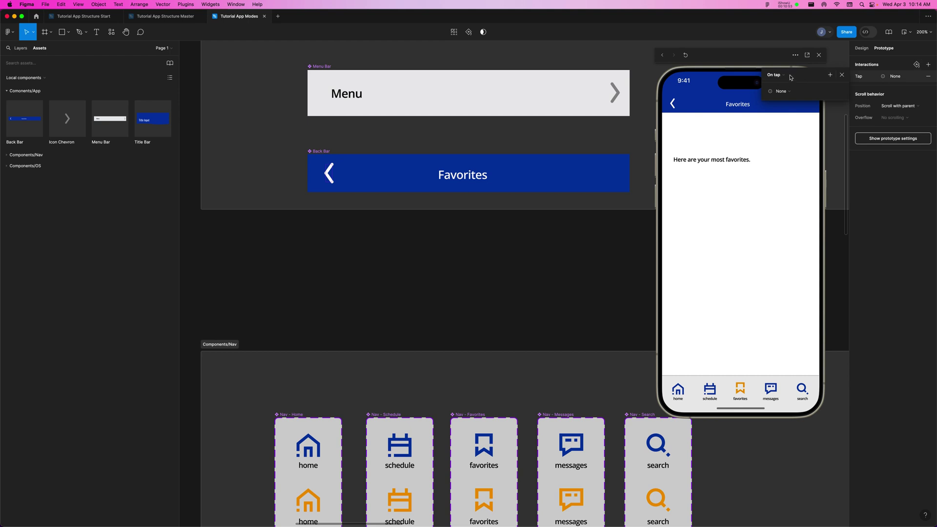
{"action": "left_click", "coordinate": [786, 94]}
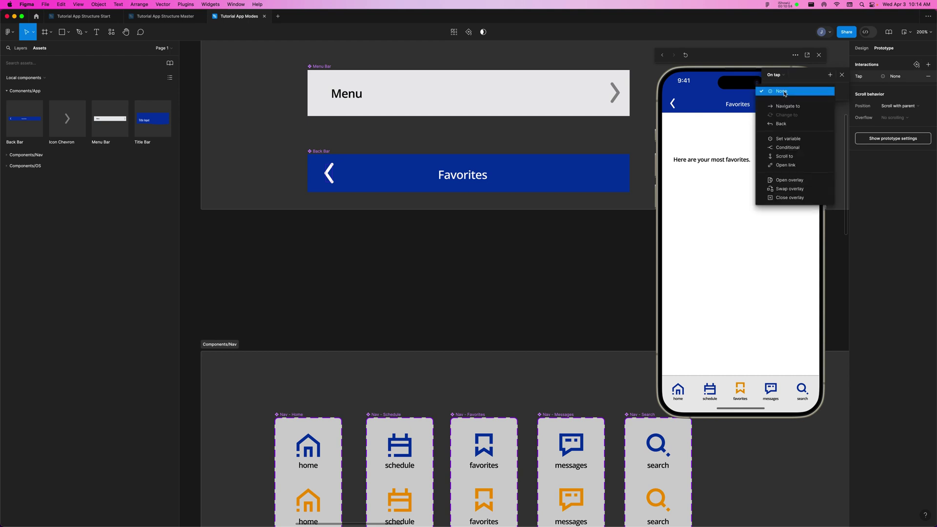
{"action": "left_click", "coordinate": [784, 126]}
Step: Create a text component property named Title with the value "Title" for the Favorites text in Back Bar
{"action": "scroll", "coordinate": [466, 216], "scroll_direction": "right", "scroll_amount": 2}
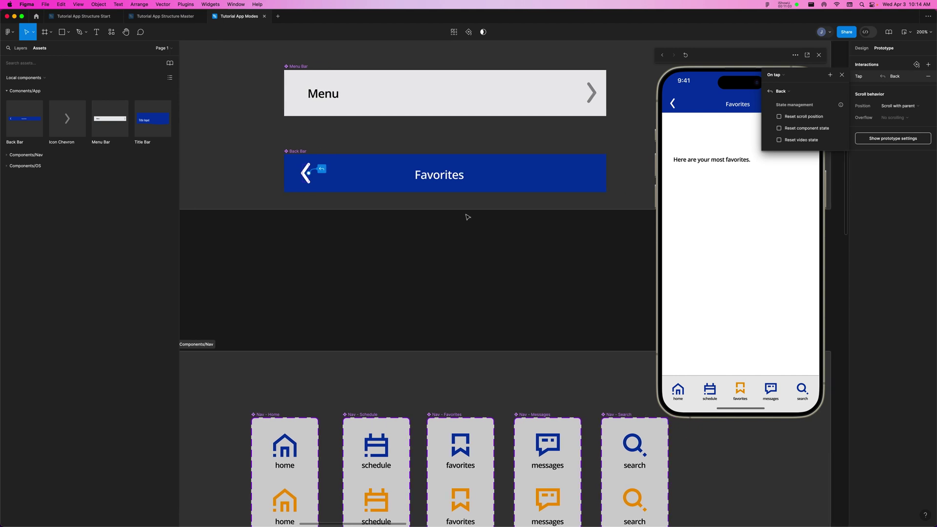
{"action": "left_click", "coordinate": [442, 180]}
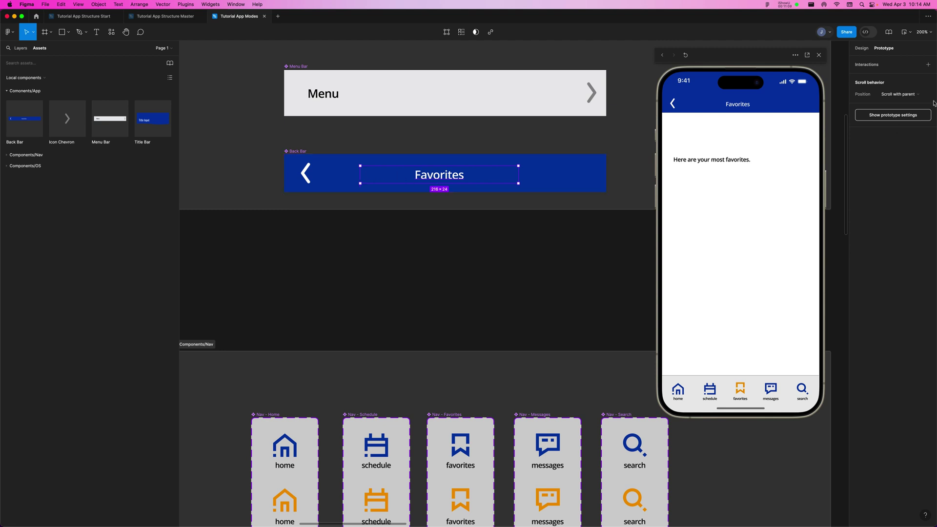
{"action": "left_click", "coordinate": [862, 49]}
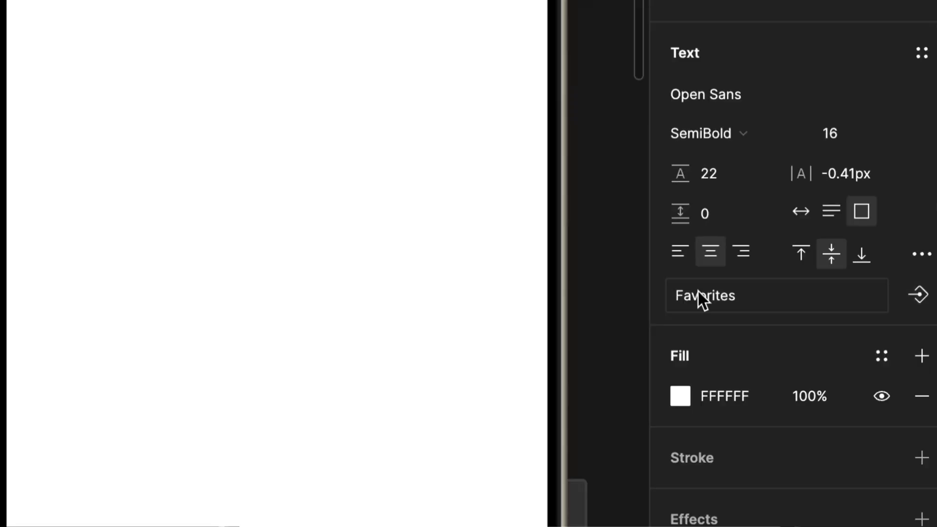
{"action": "left_click", "coordinate": [920, 295]}
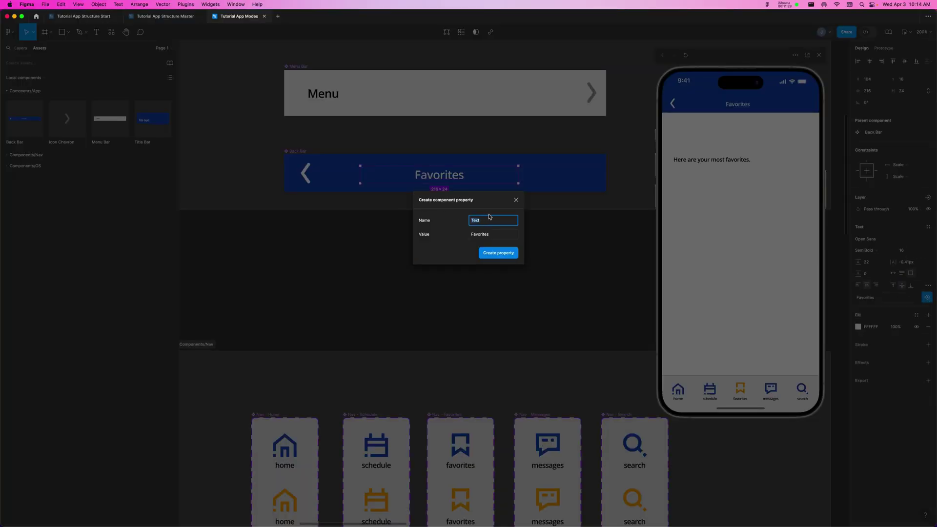
{"action": "left_click", "coordinate": [494, 238]}
{"action": "type", "text": "Title"}
{"action": "left_click", "coordinate": [495, 253]}
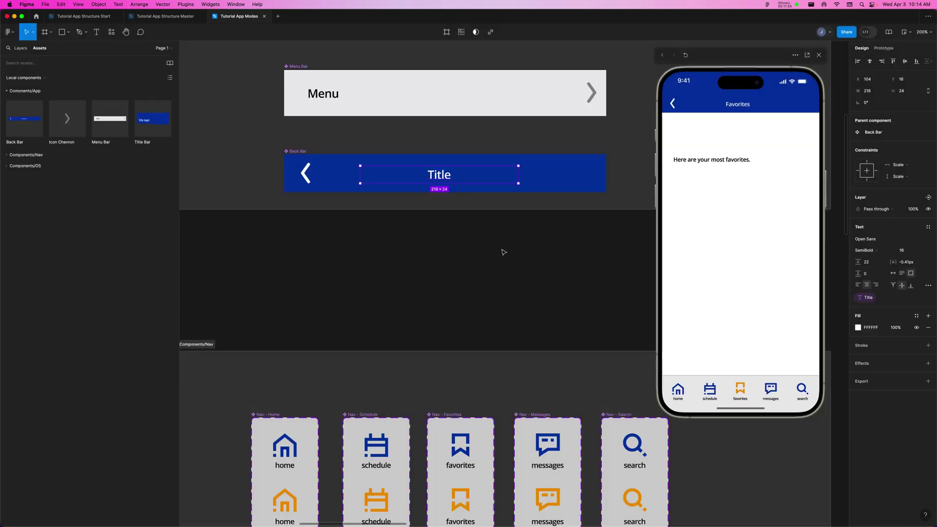
Step: Set the font weight of the Back Bar's title text to Light
{"action": "double_click", "coordinate": [439, 174]}
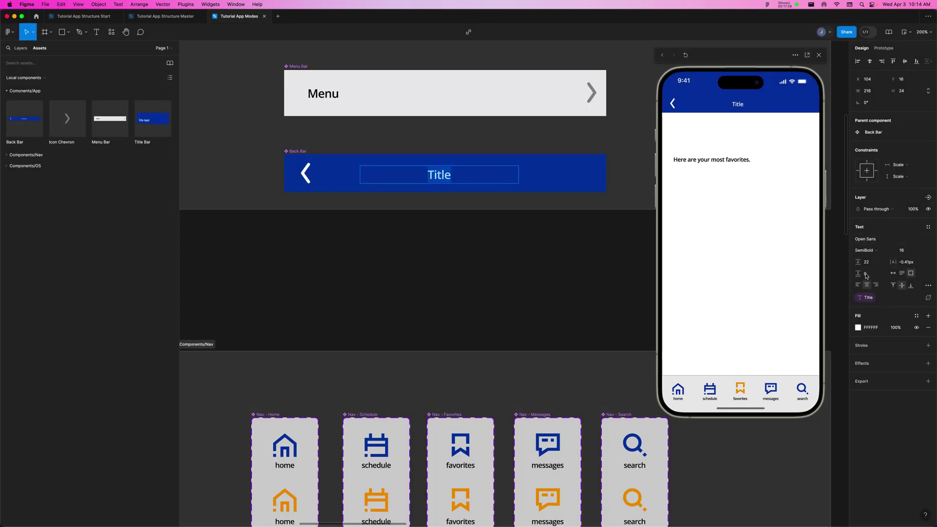
{"action": "left_click", "coordinate": [867, 250]}
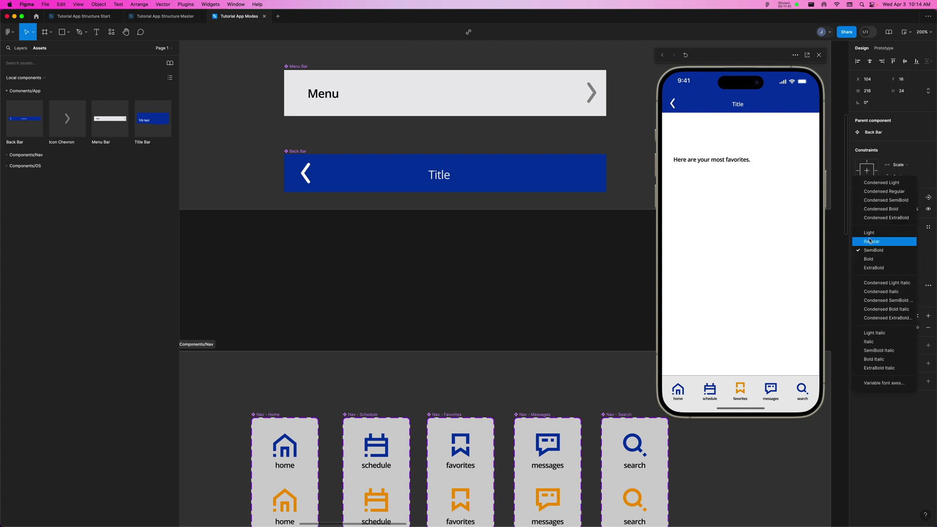
{"action": "left_click", "coordinate": [869, 232]}
{"action": "key", "text": "Escape"}
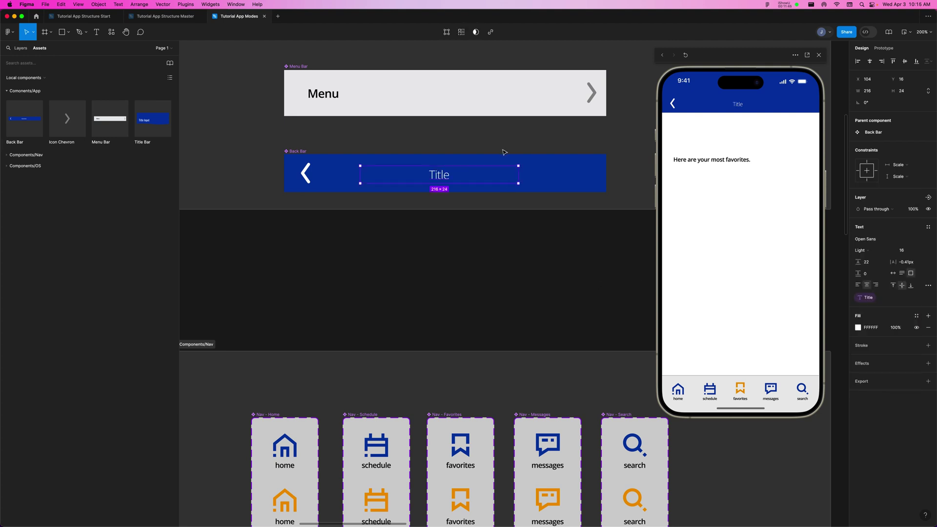
Step: Narrow the Back Bar's title text box slightly and align it to the bar's horizontal centre
{"action": "mouse_move", "coordinate": [521, 174]}
{"action": "left_mouse_down"}
{"action": "mouse_move", "coordinate": [498, 174]}
{"action": "mouse_move", "coordinate": [513, 172]}
{"action": "left_mouse_up"}
{"action": "left_click", "coordinate": [869, 61]}
{"action": "left_click_drag", "start_coordinate": [521, 174], "coordinate": [518, 174]}
{"action": "left_click", "coordinate": [508, 249]}
{"action": "scroll", "coordinate": [506, 228], "scroll_direction": "right", "scroll_amount": 2}
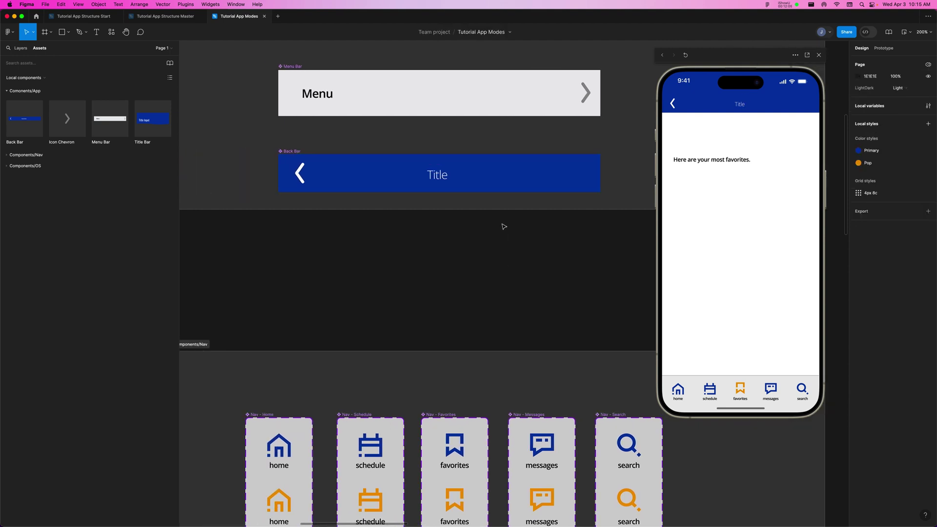
Step: Set the Back Bar's title text to Regular weight and font size 24
{"action": "scroll", "coordinate": [504, 226], "scroll_direction": "right", "scroll_amount": 1}
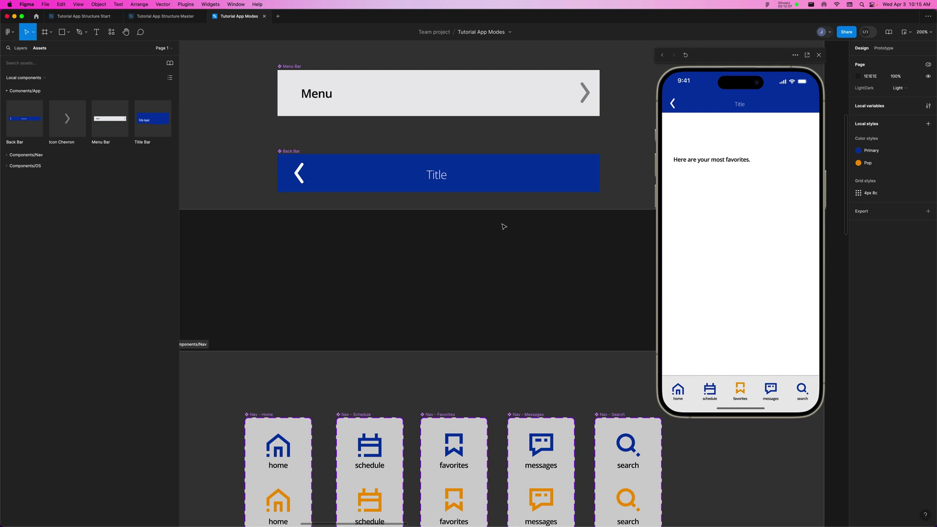
{"action": "scroll", "coordinate": [504, 225], "scroll_direction": "down", "scroll_amount": 3}
{"action": "left_click", "coordinate": [436, 149]}
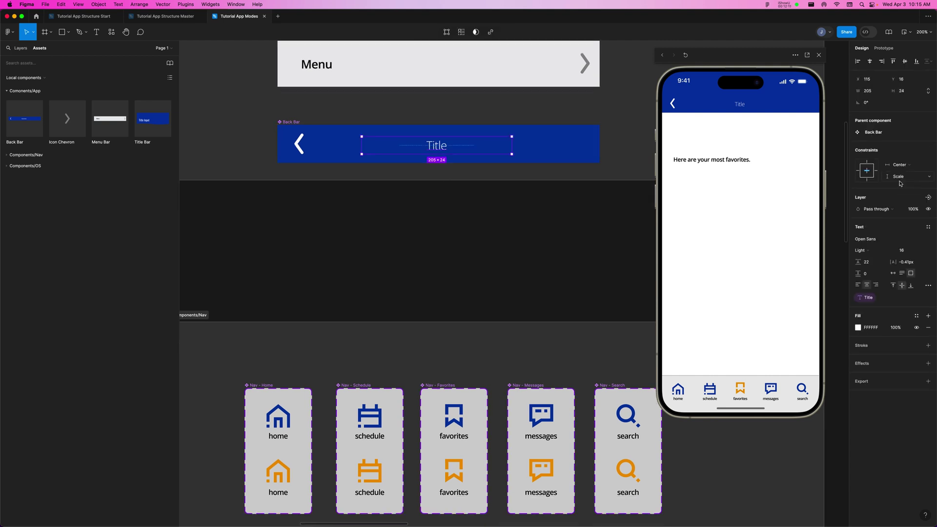
{"action": "left_click", "coordinate": [868, 251]}
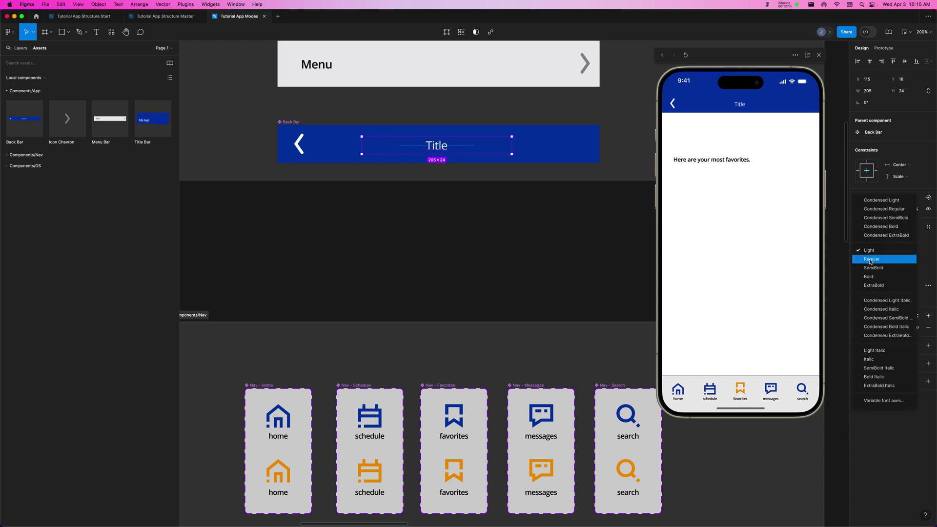
{"action": "left_click", "coordinate": [870, 259]}
{"action": "double_click", "coordinate": [438, 146]}
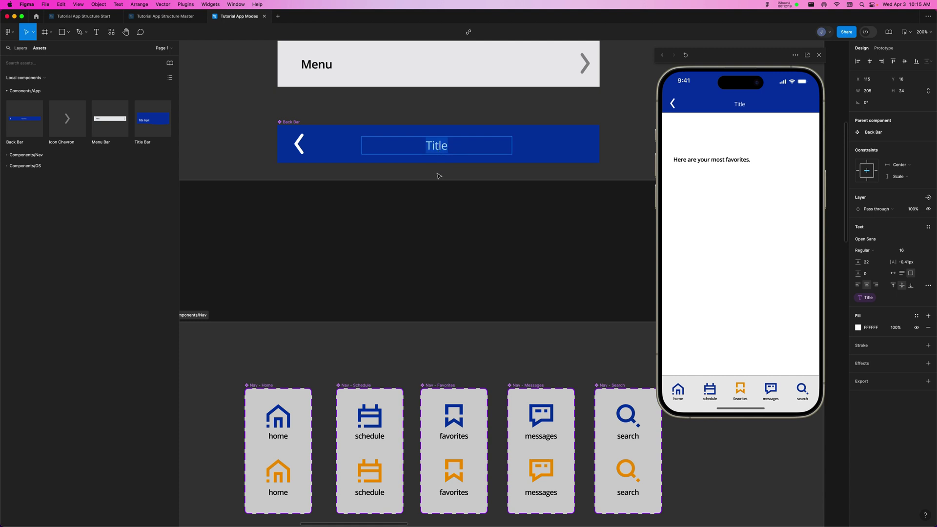
{"action": "left_click", "coordinate": [898, 252]}
{"action": "type", "text": "24"}
{"action": "key", "text": "Return"}
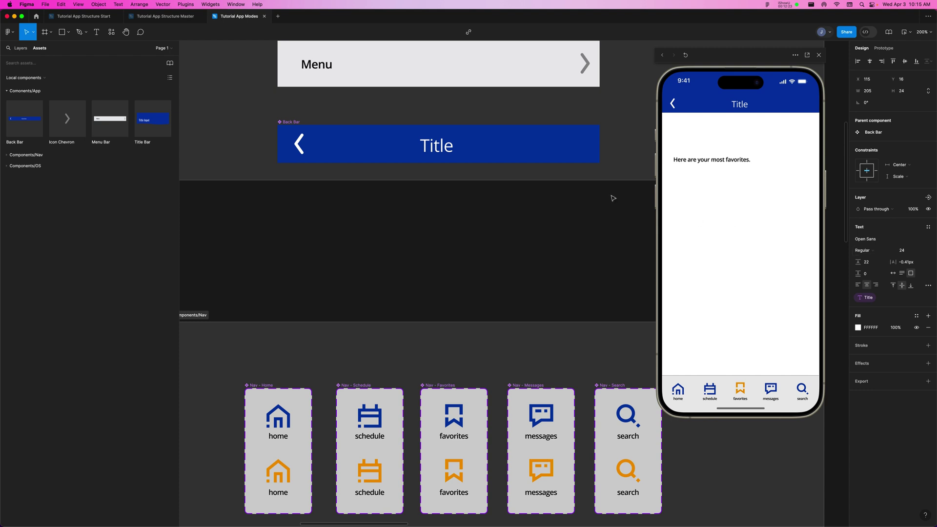
Step: Widen the Back Bar's title text box slightly to 208 px by extending its left edge
{"action": "double_click", "coordinate": [456, 152]}
{"action": "left_click", "coordinate": [467, 139]}
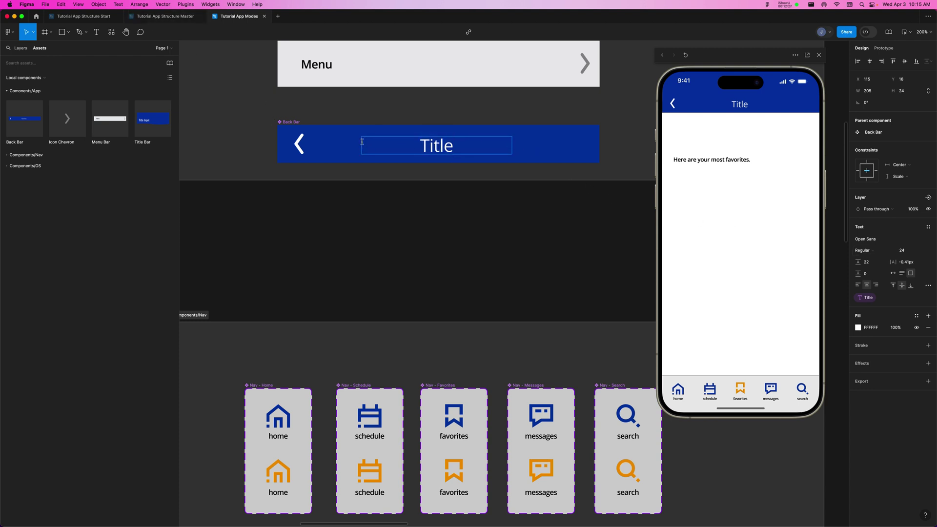
{"action": "key", "text": "Left"}
{"action": "key", "text": "Left"}
{"action": "key", "text": "Escape"}
{"action": "left_click_drag", "start_coordinate": [362, 145], "coordinate": [360, 144]}
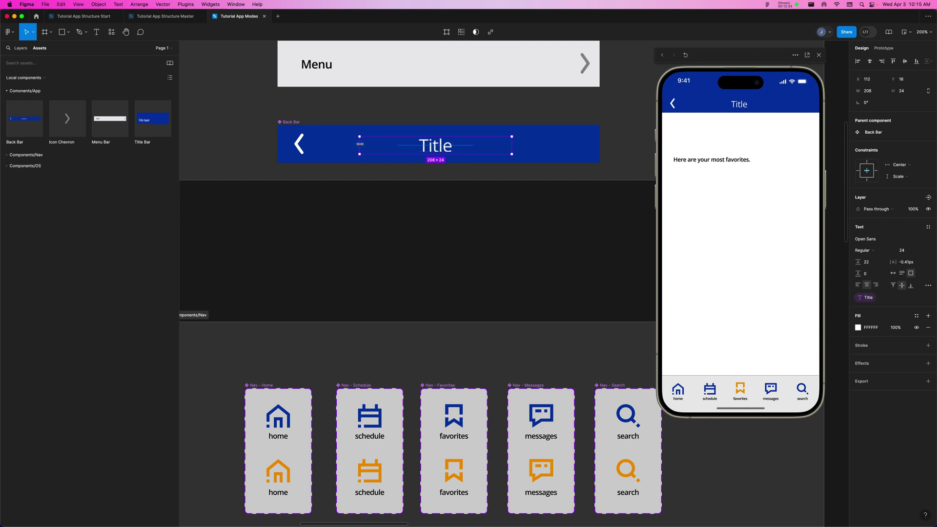
{"action": "left_click", "coordinate": [405, 201]}
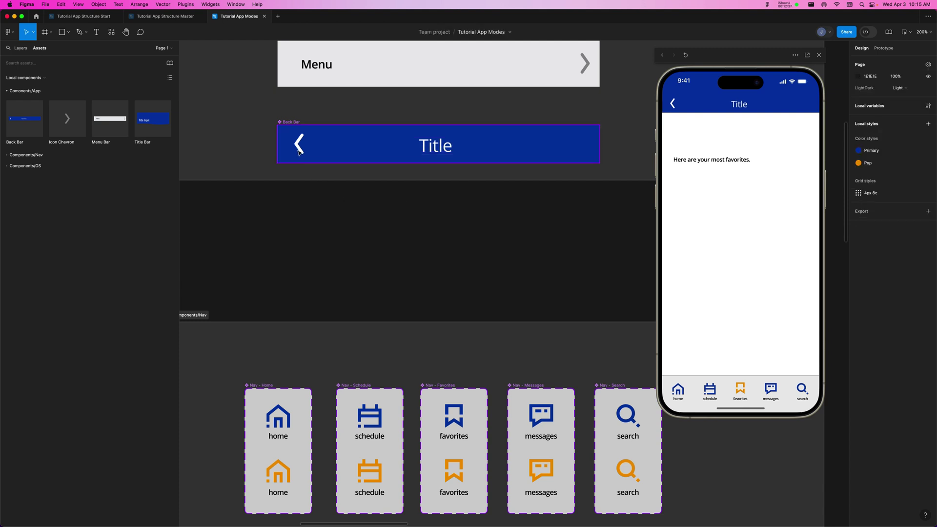
Step: Test the prototype by going back to the Favorites screen and reopening Most Favorites through their chevrons
{"action": "key", "text": "shift+0"}
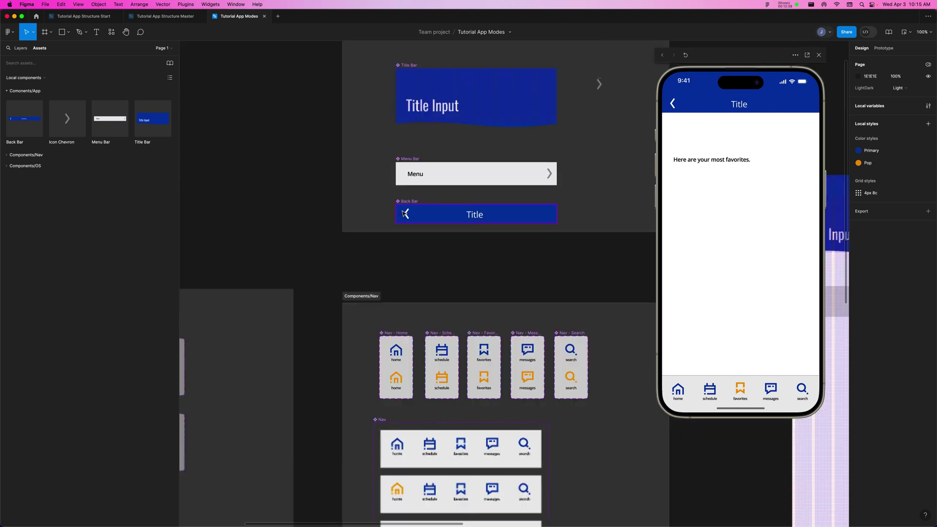
{"action": "scroll", "coordinate": [578, 197], "scroll_direction": "right", "scroll_amount": 5}
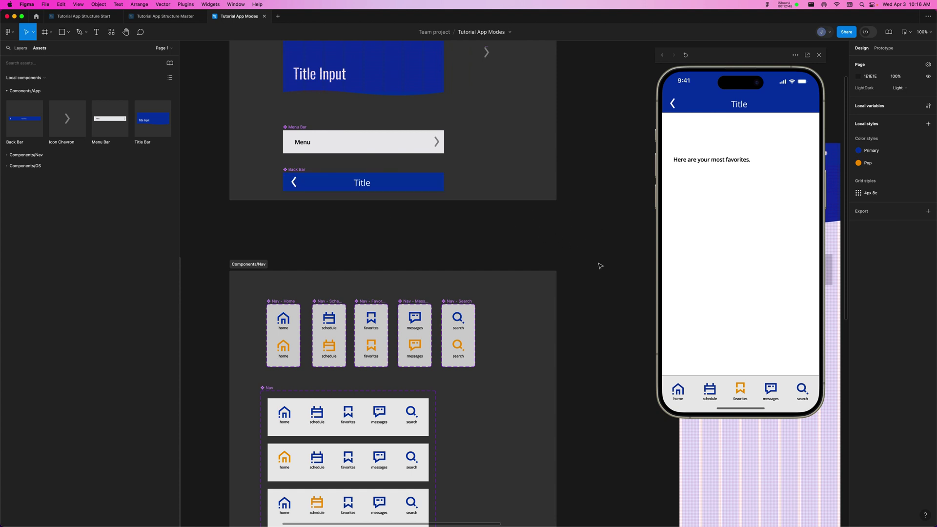
{"action": "scroll", "coordinate": [600, 265], "scroll_direction": "down", "scroll_amount": 5}
{"action": "scroll", "coordinate": [430, 200], "scroll_direction": "right", "scroll_amount": 10}
{"action": "scroll", "coordinate": [484, 223], "scroll_direction": "up", "scroll_amount": 2}
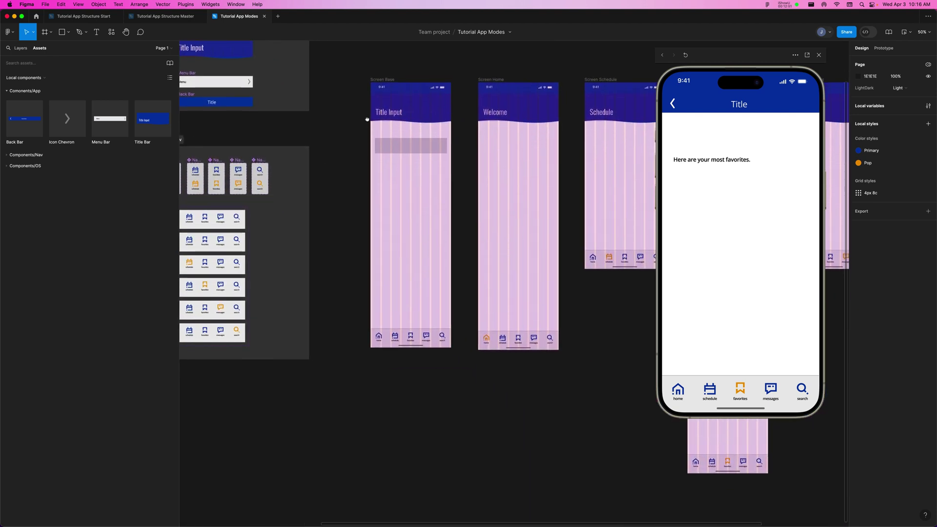
{"action": "scroll", "coordinate": [483, 223], "scroll_direction": "right", "scroll_amount": 10}
{"action": "scroll", "coordinate": [484, 223], "scroll_direction": "down", "scroll_amount": 5}
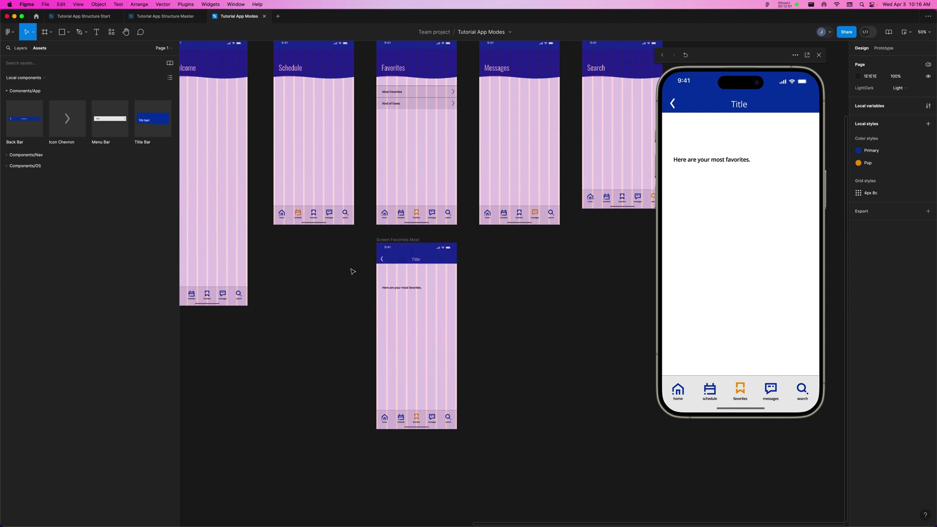
{"action": "scroll", "coordinate": [360, 230], "scroll_direction": "up", "scroll_amount": 2}
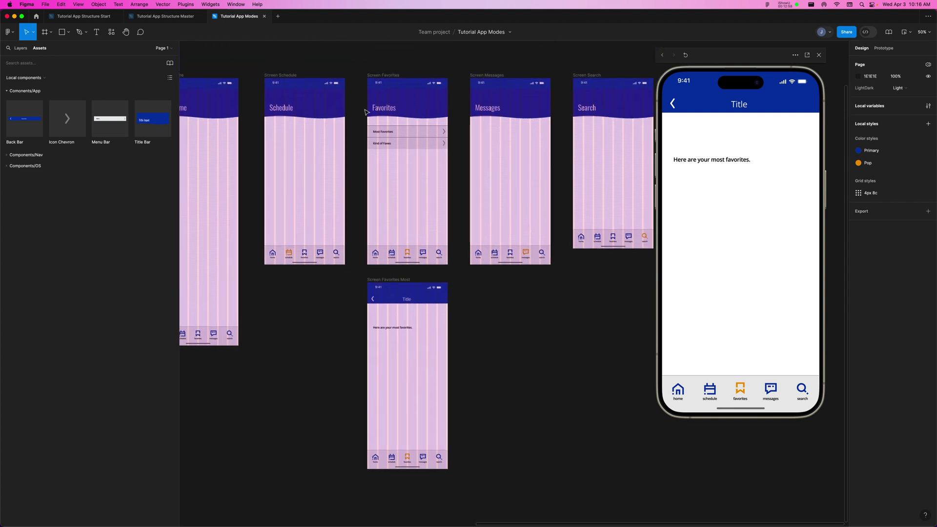
{"action": "left_click", "coordinate": [382, 78]}
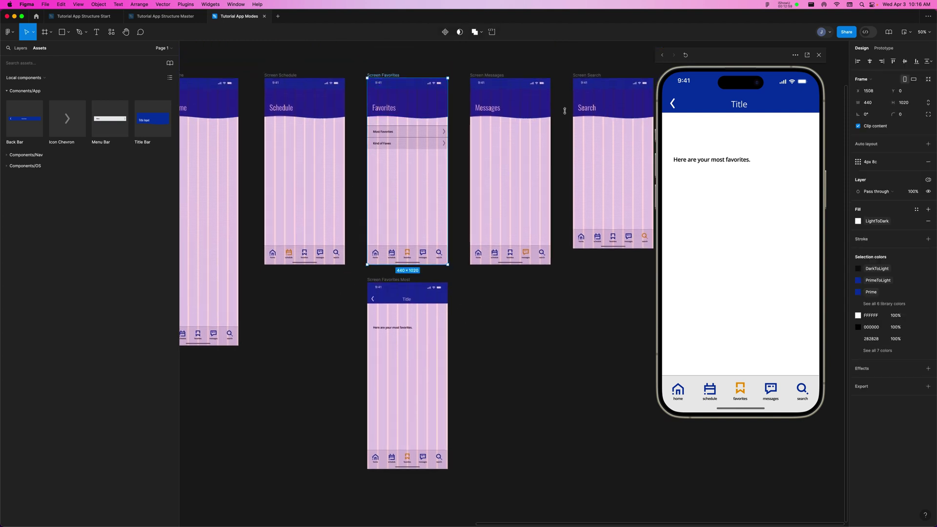
{"action": "left_click", "coordinate": [812, 178]}
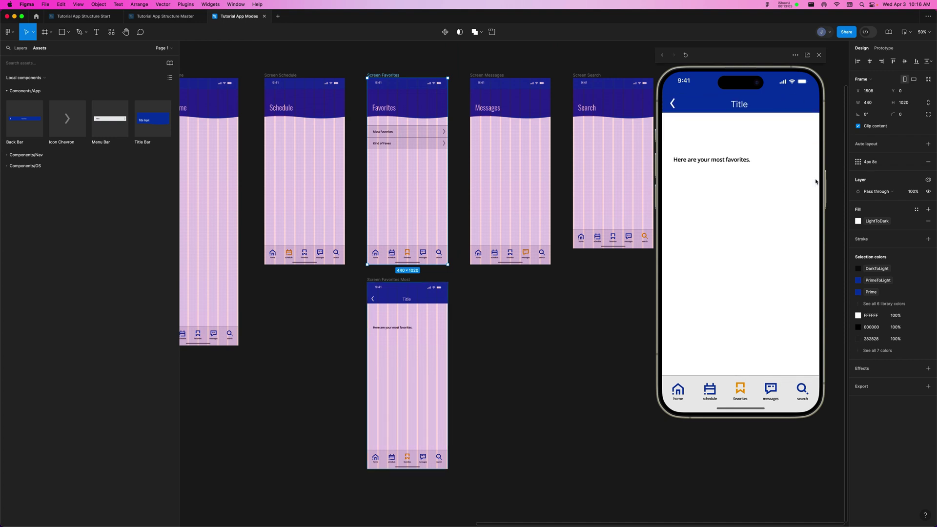
{"action": "left_click", "coordinate": [672, 104]}
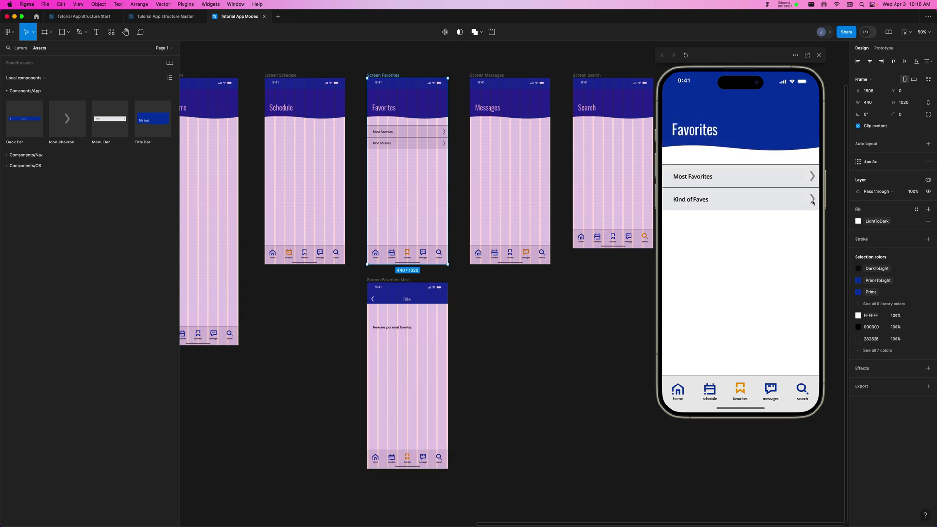
{"action": "left_click", "coordinate": [811, 179]}
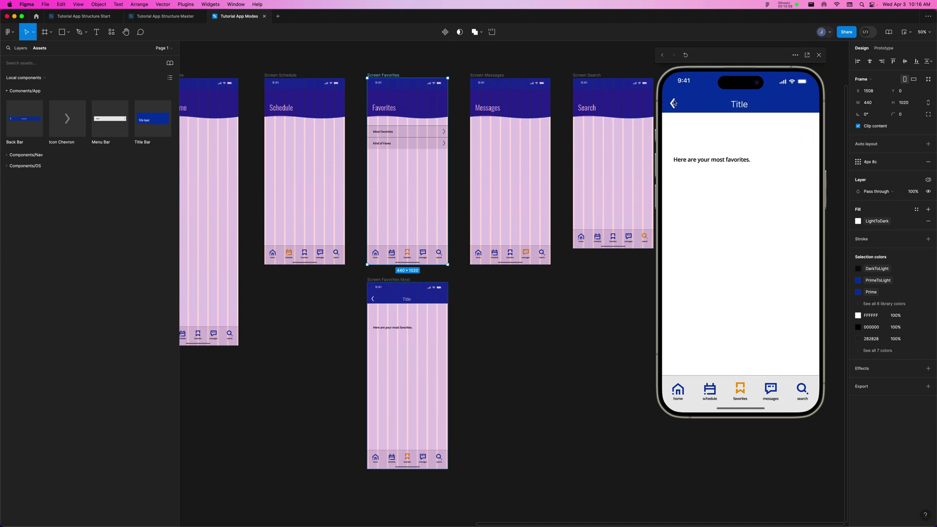
{"action": "left_click", "coordinate": [673, 106]}
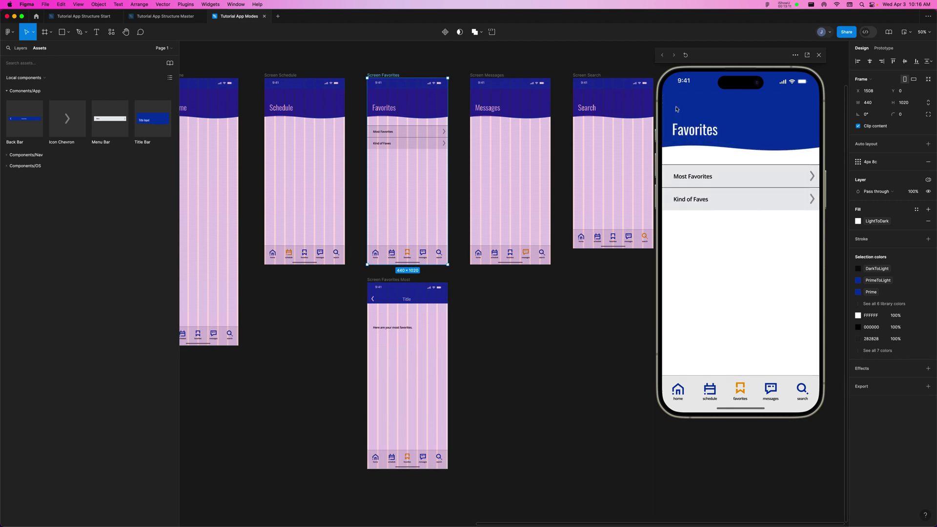
{"action": "left_click", "coordinate": [809, 179]}
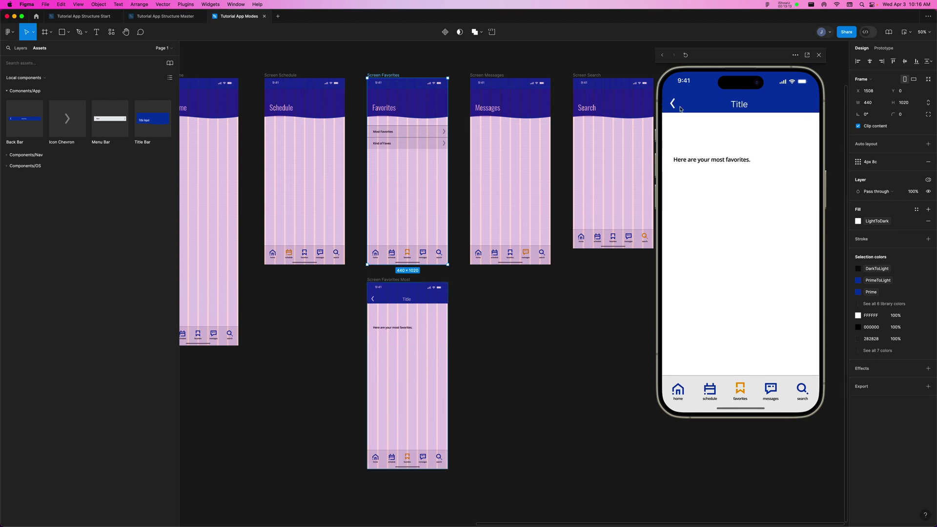
{"action": "left_click", "coordinate": [356, 221]}
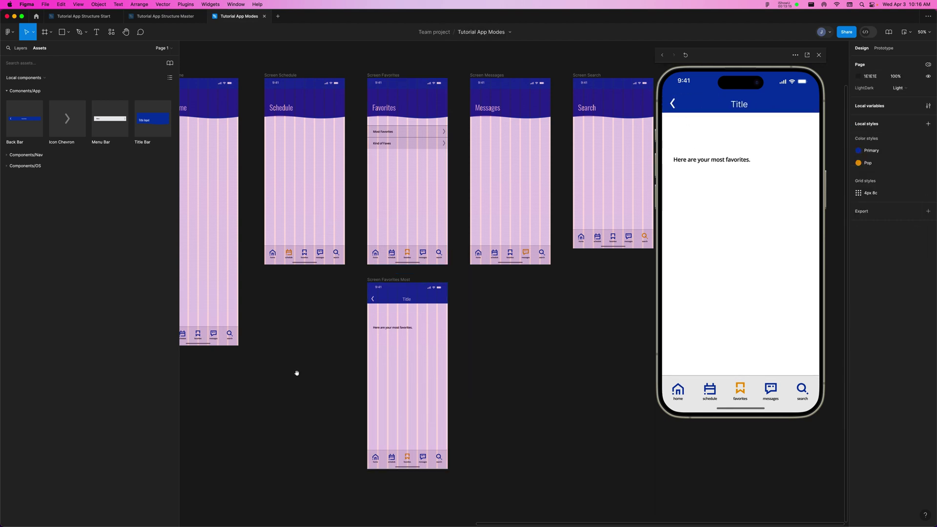
Step: Extend the Icon Chevron component's frame above and below the arrow to a height of 35 px
{"action": "left_click_drag", "start_coordinate": [299, 128], "coordinate": [615, 154]}
{"action": "scroll", "coordinate": [359, 147], "scroll_direction": "left", "scroll_amount": 8}
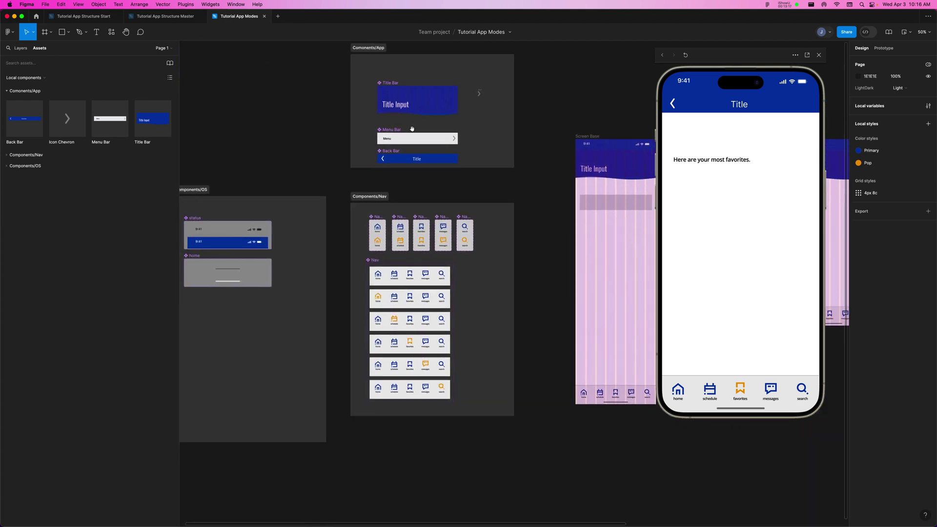
{"action": "left_click_drag", "start_coordinate": [371, 165], "coordinate": [518, 70]}
{"action": "scroll", "coordinate": [518, 69], "scroll_direction": "up", "scroll_amount": 5}
{"action": "left_click", "coordinate": [461, 155]}
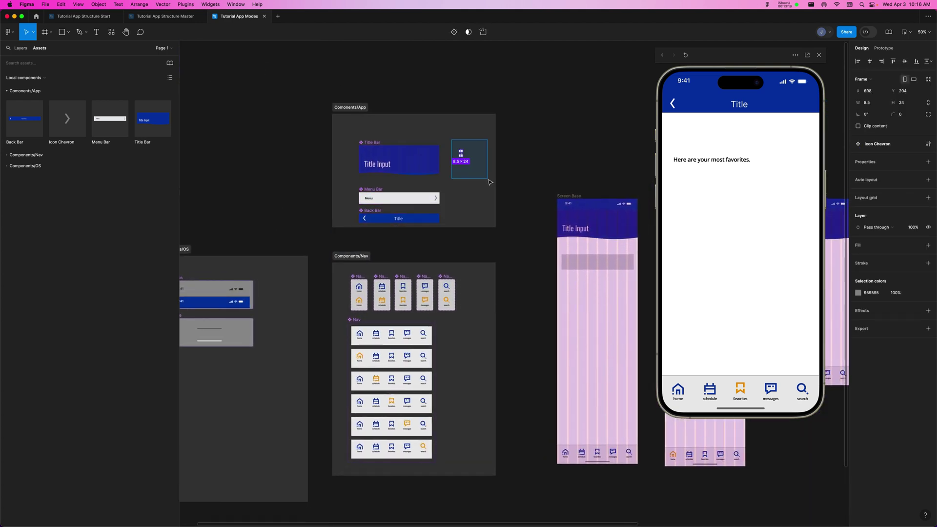
{"action": "key", "text": "shift+2"}
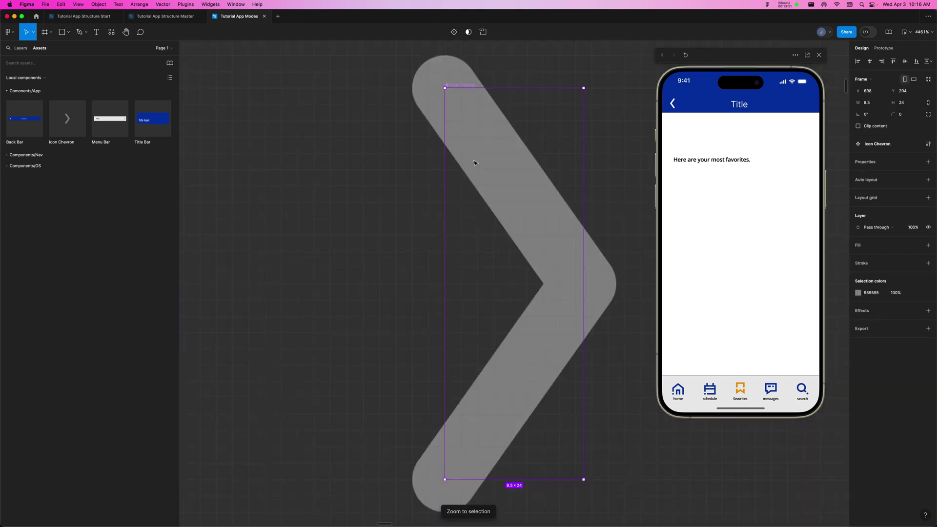
{"action": "key", "text": "minus"}
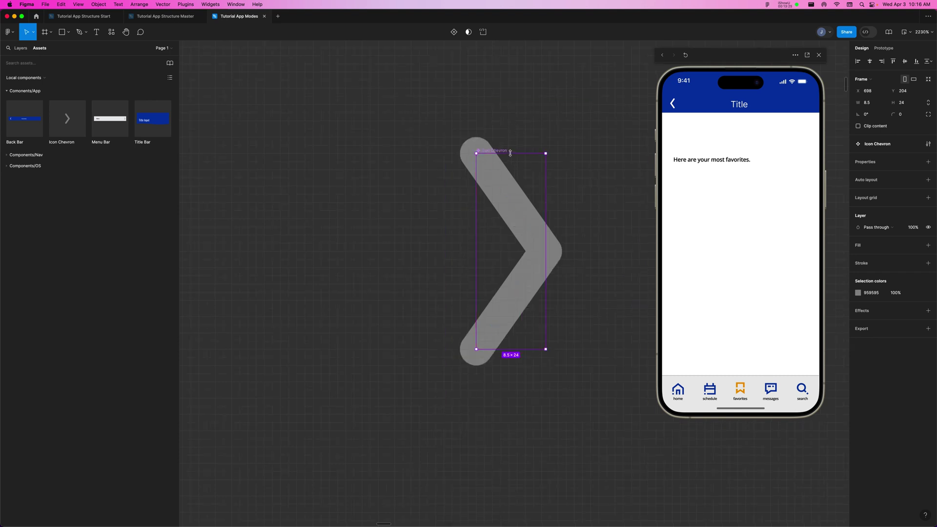
{"action": "left_click_drag", "start_coordinate": [510, 153], "coordinate": [509, 121]}
{"action": "left_click_drag", "start_coordinate": [512, 348], "coordinate": [511, 375]}
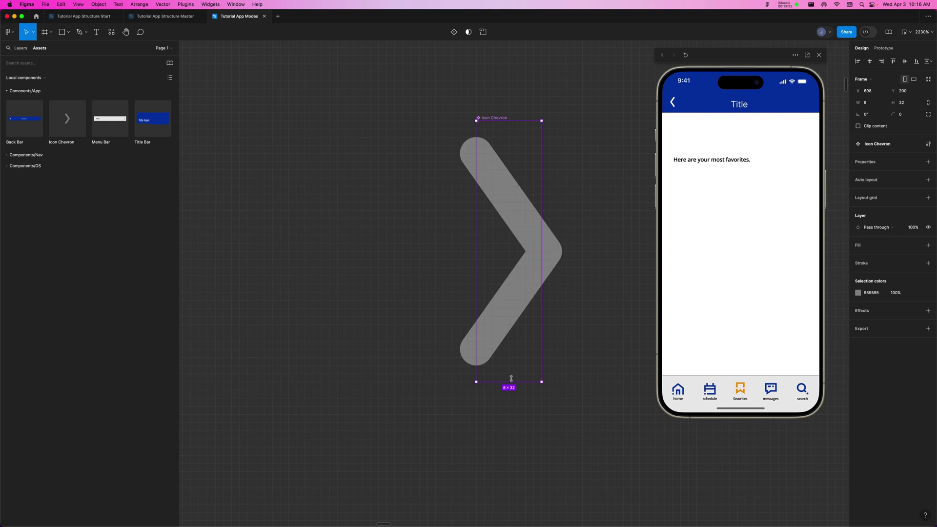
{"action": "left_click_drag", "start_coordinate": [511, 388], "coordinate": [510, 404]}
{"action": "left_click_drag", "start_coordinate": [510, 122], "coordinate": [509, 116]}
Step: Widen the Icon Chevron component's frame on both sides of the arrow to 21 px
{"action": "left_click_drag", "start_coordinate": [541, 266], "coordinate": [593, 266]}
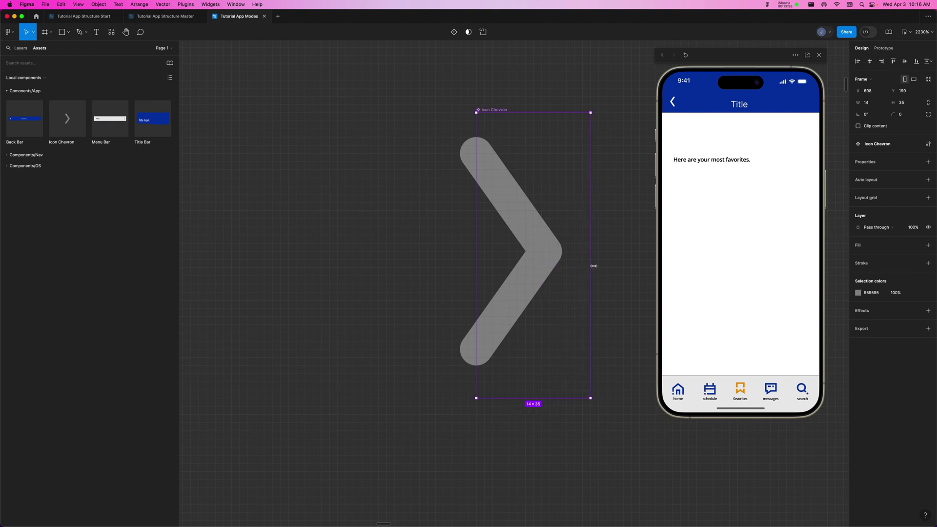
{"action": "left_click_drag", "start_coordinate": [474, 270], "coordinate": [419, 268]}
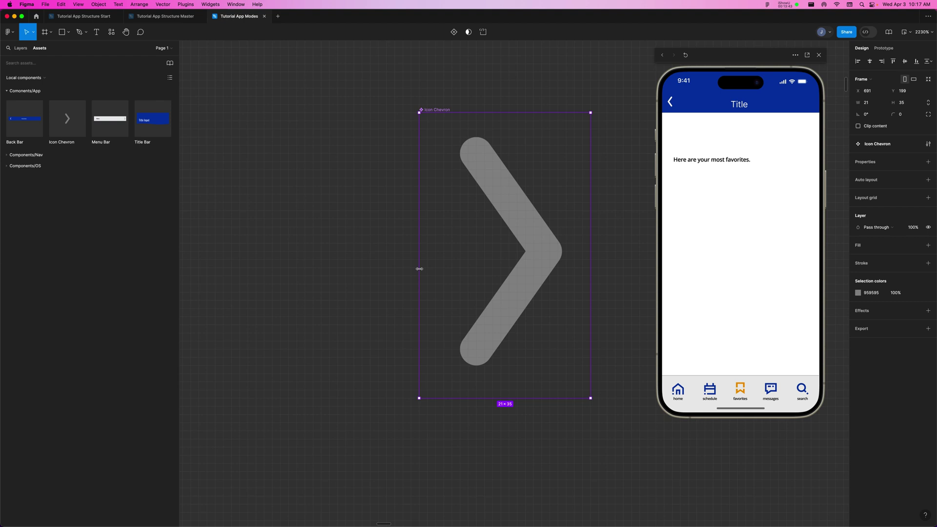
{"action": "left_click", "coordinate": [363, 268]}
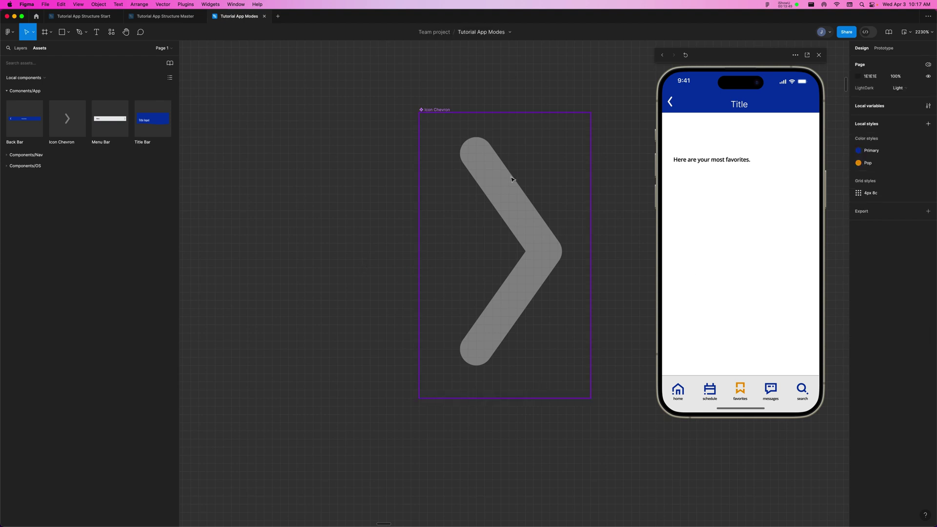
Step: Move the chevron in the Back Bar main component down 7 px to Y 45
{"action": "key", "text": "super+minus"}
{"action": "key", "text": "super+minus"}
{"action": "key", "text": "super+minus"}
{"action": "key", "text": "super+minus"}
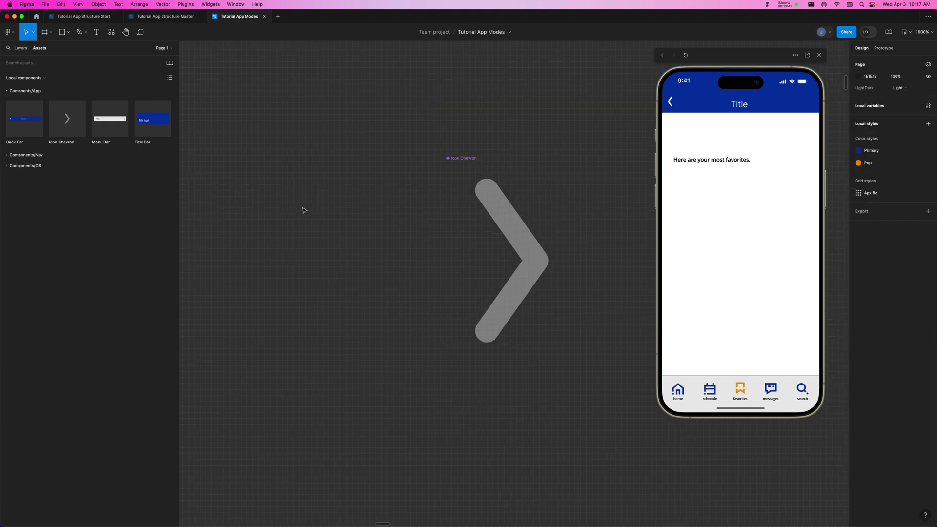
{"action": "left_click_drag", "start_coordinate": [414, 196], "coordinate": [503, 47]}
{"action": "scroll", "coordinate": [411, 98], "scroll_direction": "down", "scroll_amount": 5}
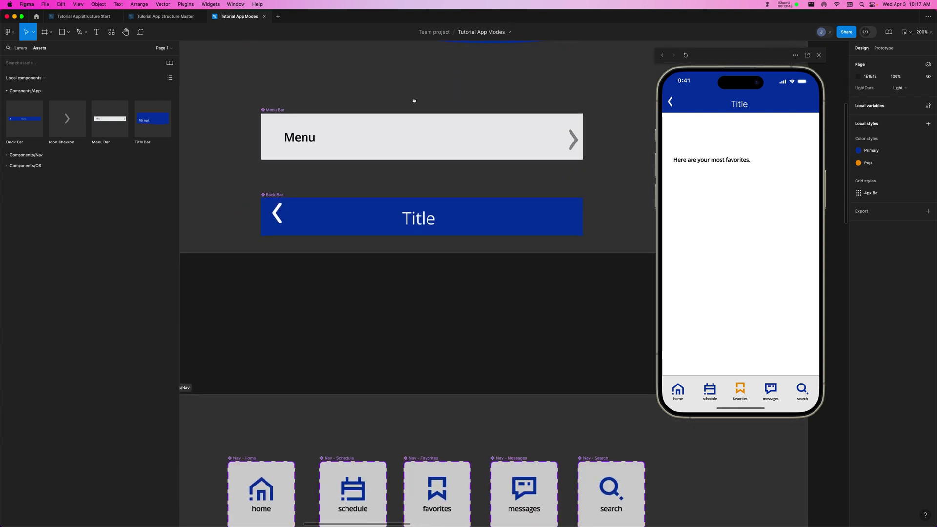
{"action": "scroll", "coordinate": [458, 88], "scroll_direction": "left", "scroll_amount": 2}
{"action": "left_click", "coordinate": [321, 199]}
{"action": "double_click", "coordinate": [322, 199]}
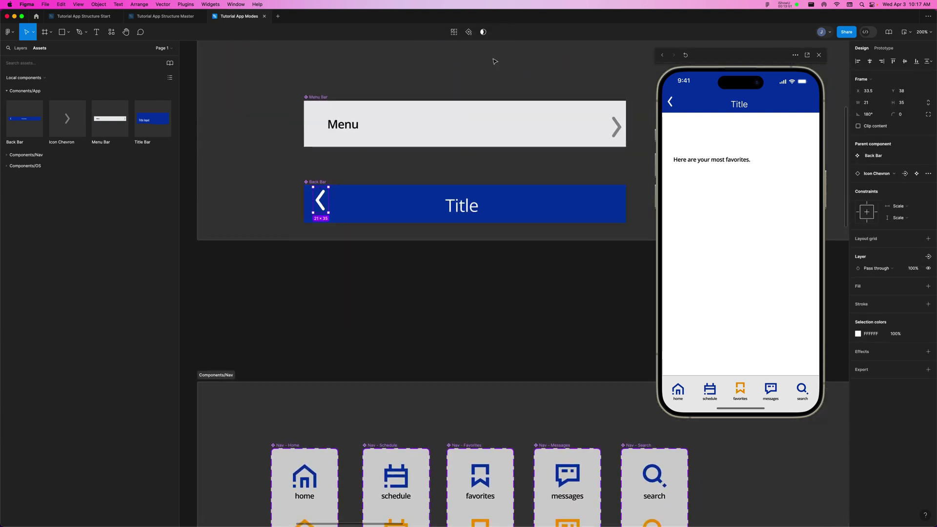
{"action": "key", "text": "Down"}
{"action": "key", "text": "Down"}
{"action": "key", "text": "Down"}
{"action": "key", "text": "Down"}
{"action": "key", "text": "Down"}
{"action": "key", "text": "Down"}
{"action": "key", "text": "Down"}
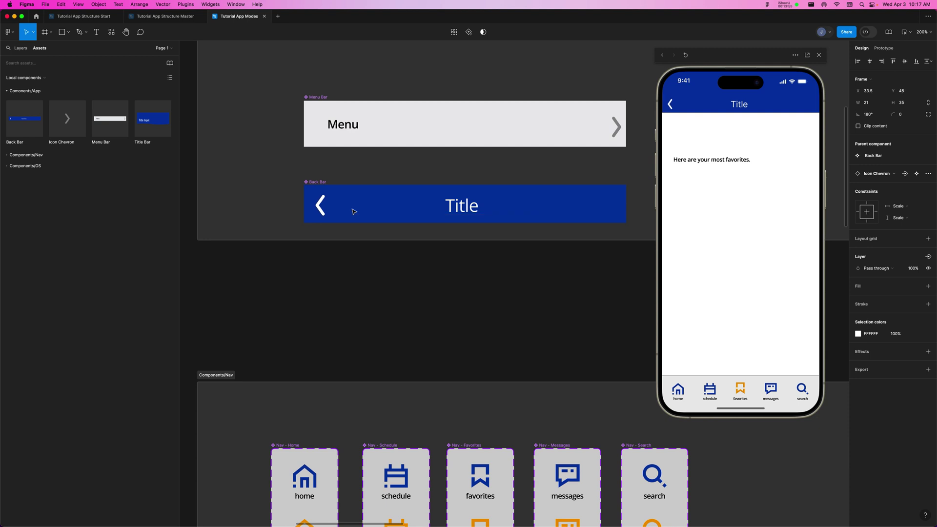
Step: Move the chevron in the Menu Bar main component left to X 409 and slightly up
{"action": "left_click", "coordinate": [622, 133]}
{"action": "double_click", "coordinate": [622, 132]}
{"action": "key", "text": "Left"}
{"action": "key", "text": "Left"}
{"action": "key", "text": "Left"}
{"action": "key", "text": "Left"}
{"action": "key", "text": "Left"}
{"action": "key", "text": "Left"}
{"action": "key", "text": "Left"}
{"action": "key", "text": "Up"}
{"action": "key", "text": "Up"}
{"action": "key", "text": "Up"}
{"action": "key", "text": "Up"}
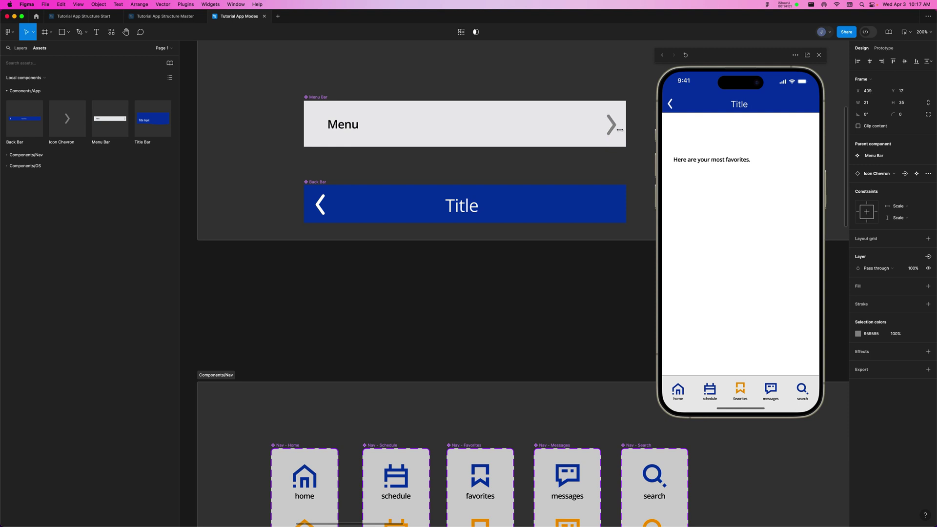
{"action": "key", "text": "Down"}
{"action": "left_click", "coordinate": [596, 168]}
Step: Test the enlarged chevron tap areas by switching between the Favorites and Most Favorites screens in the prototype preview
{"action": "left_click", "coordinate": [671, 108]}
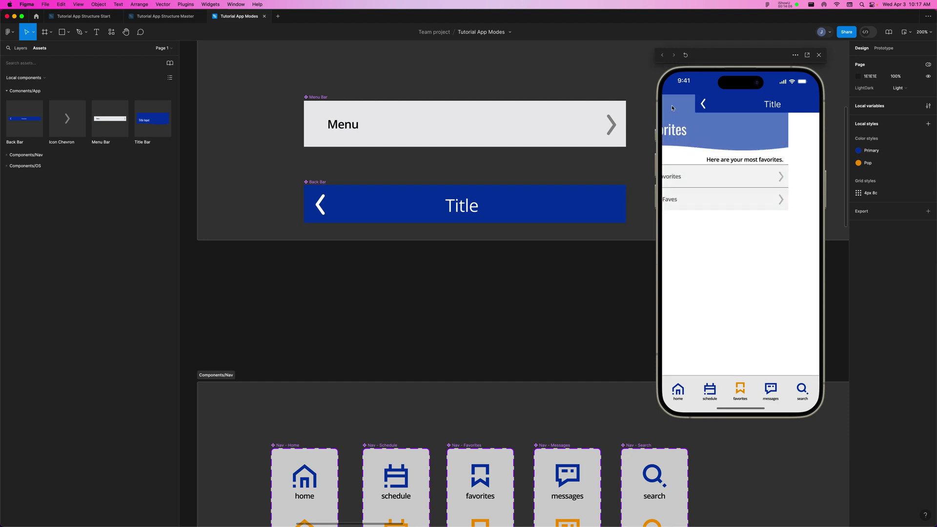
{"action": "left_click", "coordinate": [806, 183]}
{"action": "left_click", "coordinate": [672, 107]}
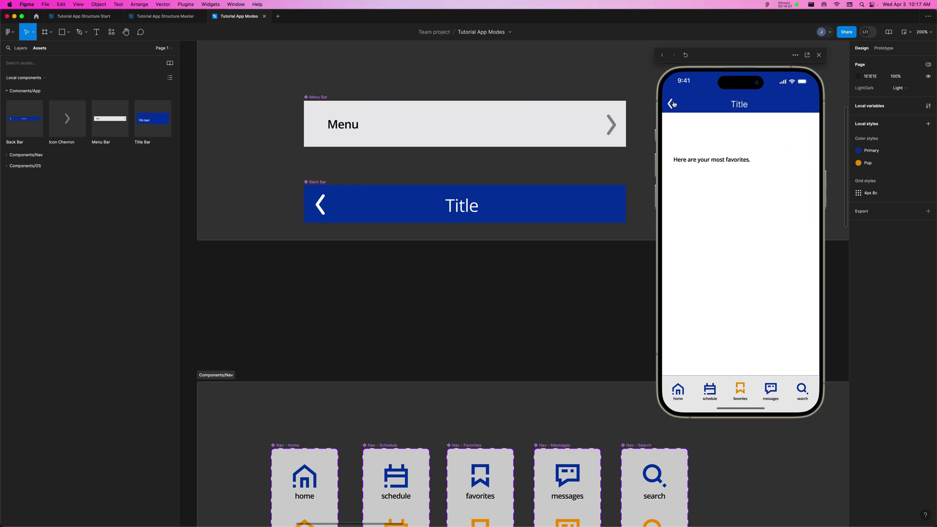
Step: Navigate repeatedly from Favorites into Most Favorites and back in the prototype preview to check the menu and back chevrons
{"action": "left_click", "coordinate": [813, 180]}
{"action": "left_click", "coordinate": [670, 103]}
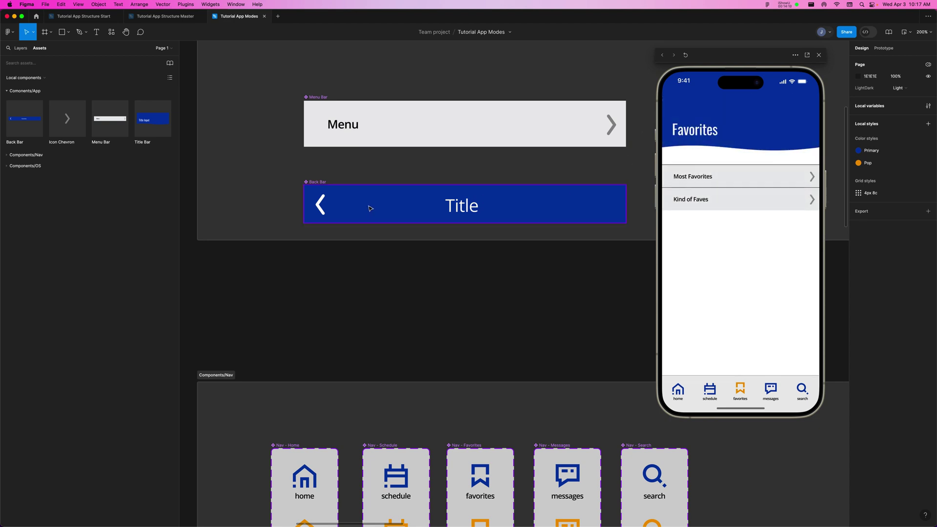
{"action": "left_click", "coordinate": [789, 179]}
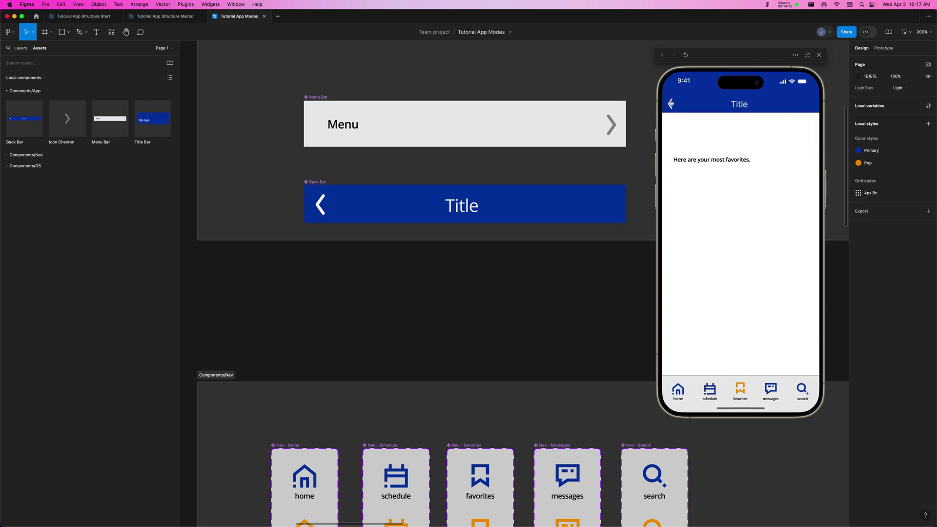
{"action": "left_click", "coordinate": [670, 103]}
{"action": "left_click", "coordinate": [806, 180]}
Step: Set the letter spacing of the title text in the Back Bar main component to 0 px
{"action": "left_click", "coordinate": [492, 208]}
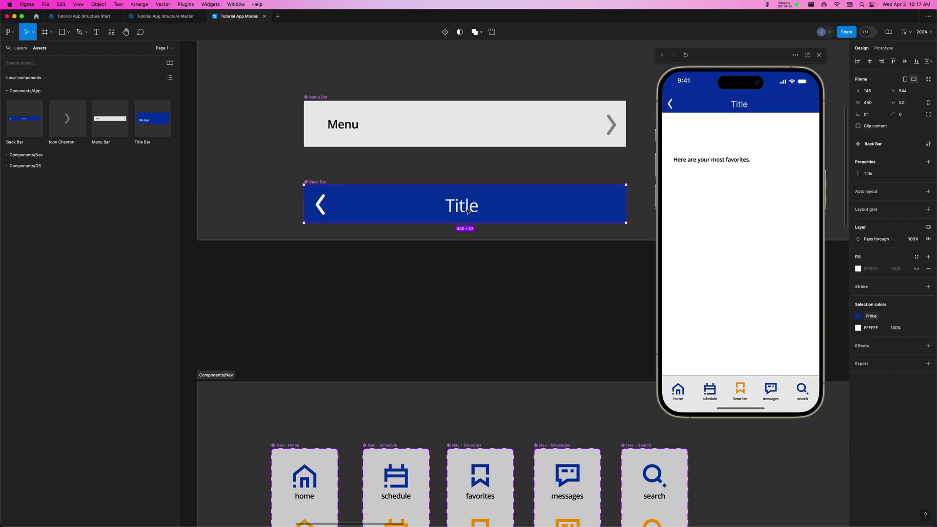
{"action": "double_click", "coordinate": [470, 210]}
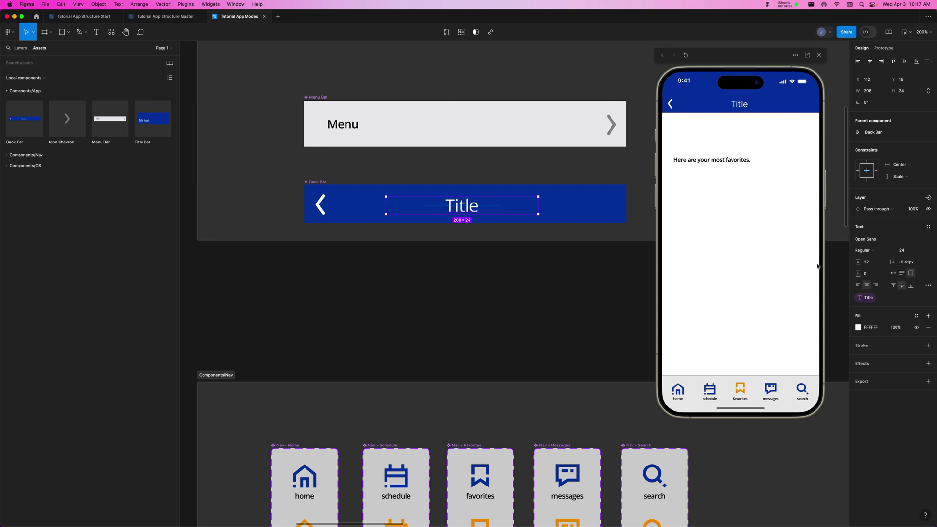
{"action": "left_click", "coordinate": [906, 262]}
{"action": "type", "text": "0"}
{"action": "key", "text": "Return"}
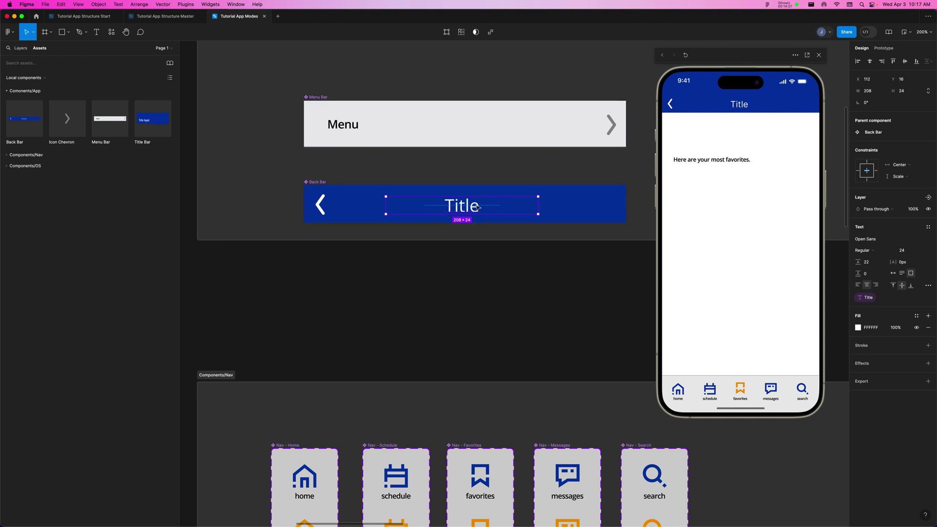
Step: Move the Back Bar's title text box to X 3, Y 15 and widen it to 424 px across the bar
{"action": "left_click_drag", "start_coordinate": [424, 207], "coordinate": [379, 205]}
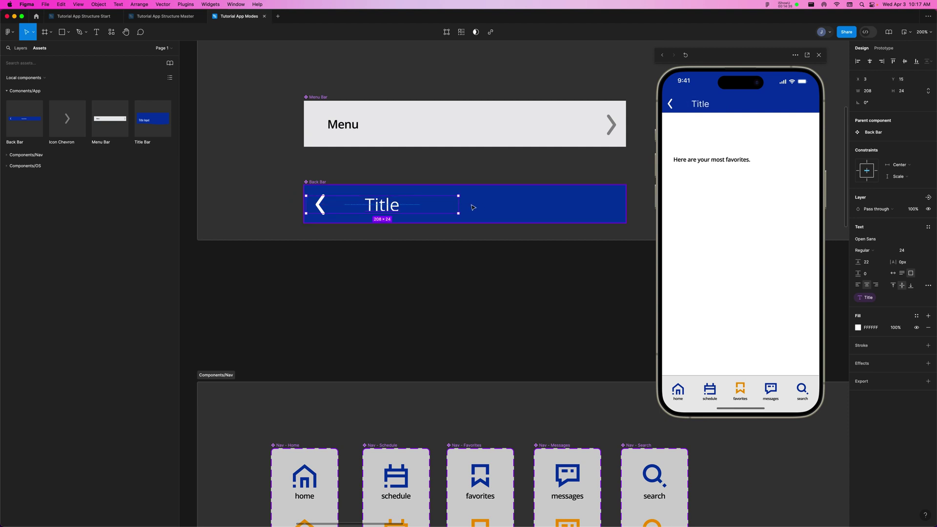
{"action": "left_click_drag", "start_coordinate": [459, 204], "coordinate": [616, 201]}
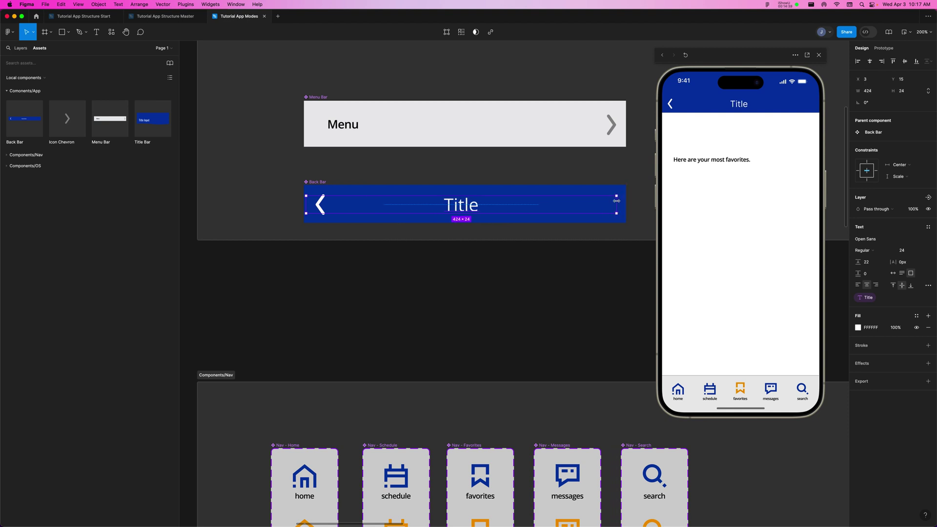
{"action": "left_click", "coordinate": [610, 261]}
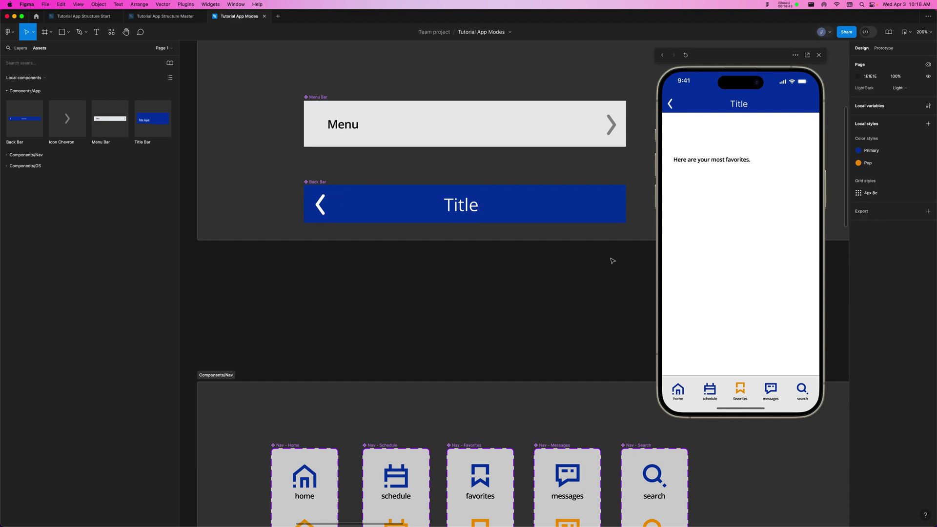
Step: Test the widened title's effect on chevron navigation in the preview, including returning to Favorites from the Messages screen
{"action": "key", "text": "shift+2"}
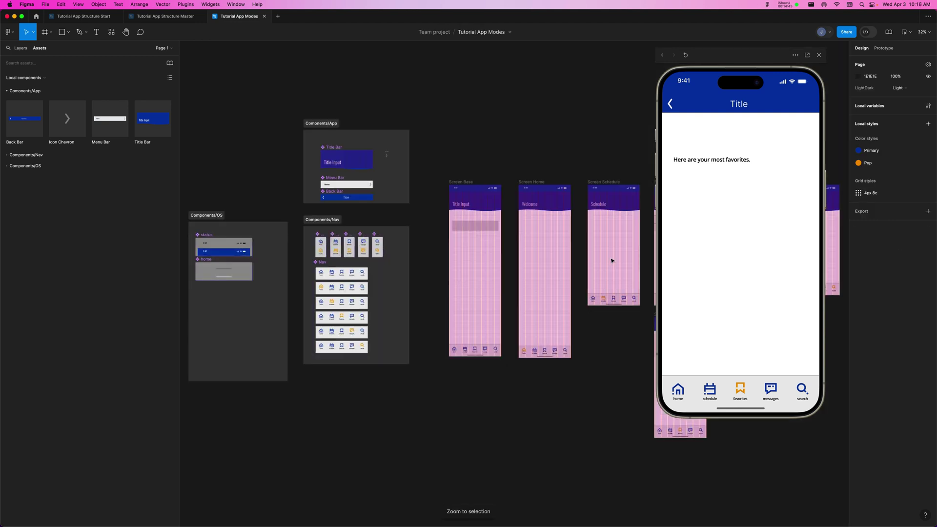
{"action": "left_click", "coordinate": [670, 103]}
{"action": "left_click", "coordinate": [801, 178]}
{"action": "left_click", "coordinate": [670, 104]}
{"action": "scroll", "coordinate": [390, 44], "scroll_direction": "up", "scroll_amount": 2}
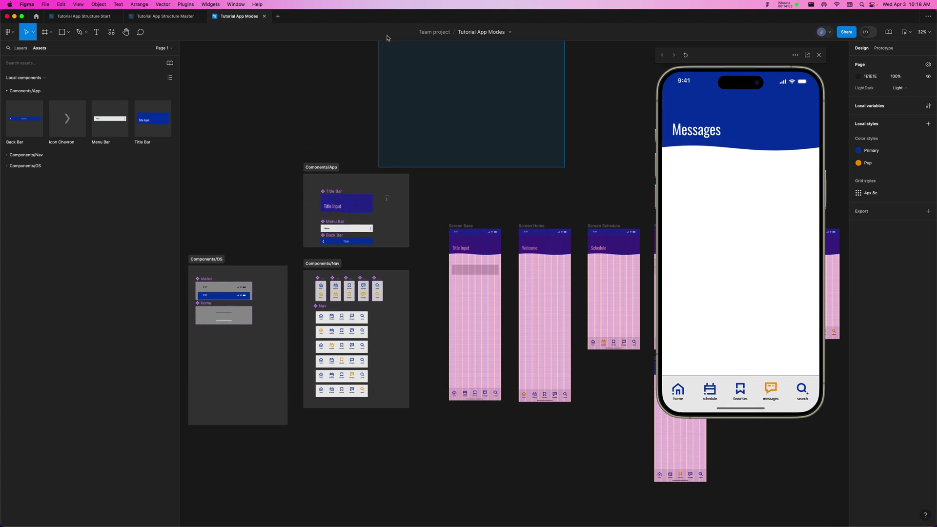
{"action": "scroll", "coordinate": [387, 37], "scroll_direction": "up", "scroll_amount": 1}
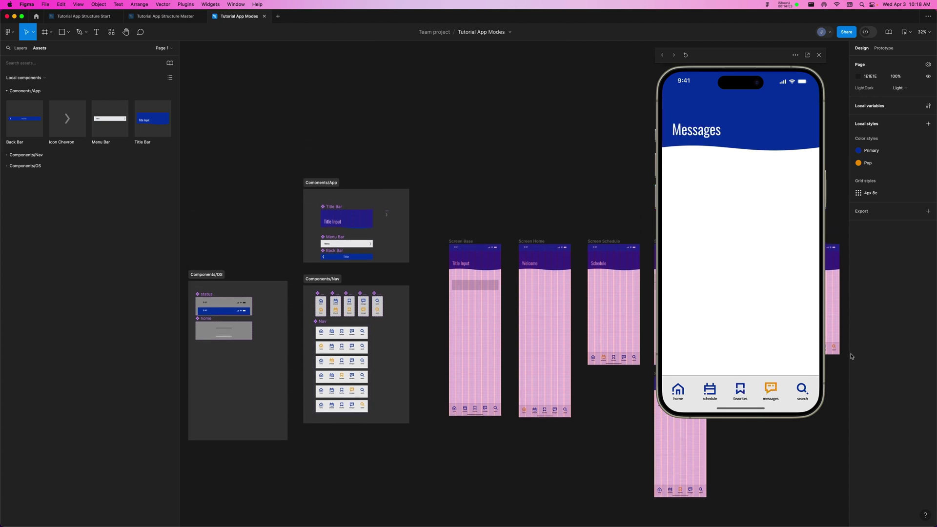
{"action": "left_click", "coordinate": [739, 395]}
{"action": "left_click", "coordinate": [811, 179]}
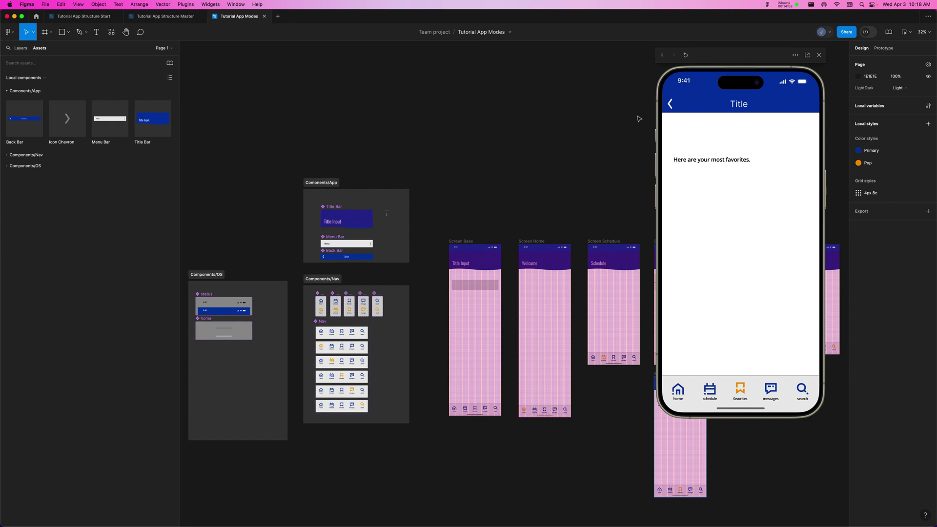
{"action": "left_click", "coordinate": [671, 106]}
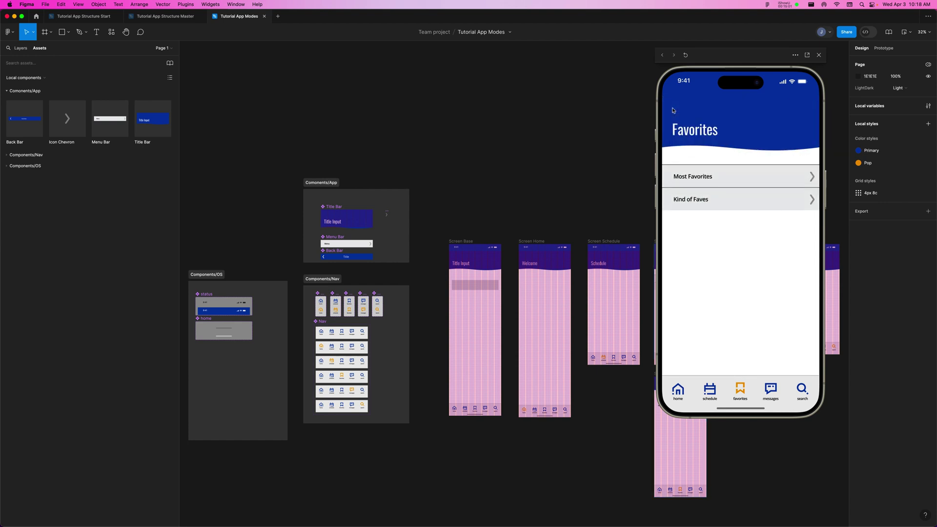
Step: Set the Title property of the Back Bar instance on Screen Favorites Most to "Most Favorites"
{"action": "scroll", "coordinate": [545, 169], "scroll_direction": "down", "scroll_amount": 5}
{"action": "scroll", "coordinate": [545, 168], "scroll_direction": "right", "scroll_amount": 6}
{"action": "left_click_drag", "start_coordinate": [486, 245], "coordinate": [597, 301]}
{"action": "left_click", "coordinate": [535, 267]}
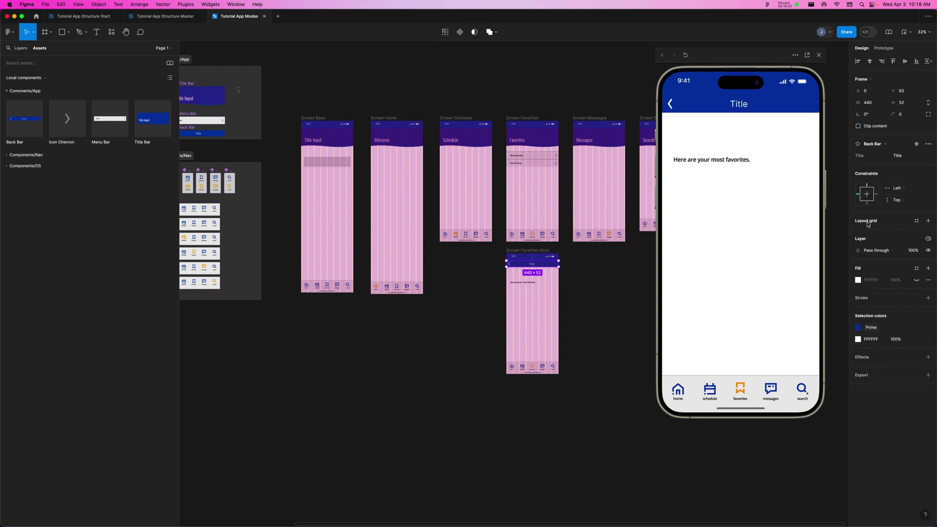
{"action": "left_click", "coordinate": [899, 156]}
{"action": "type", "text": "Most Favor"}
{"action": "key", "text": "Return"}
{"action": "left_click", "coordinate": [581, 76]}
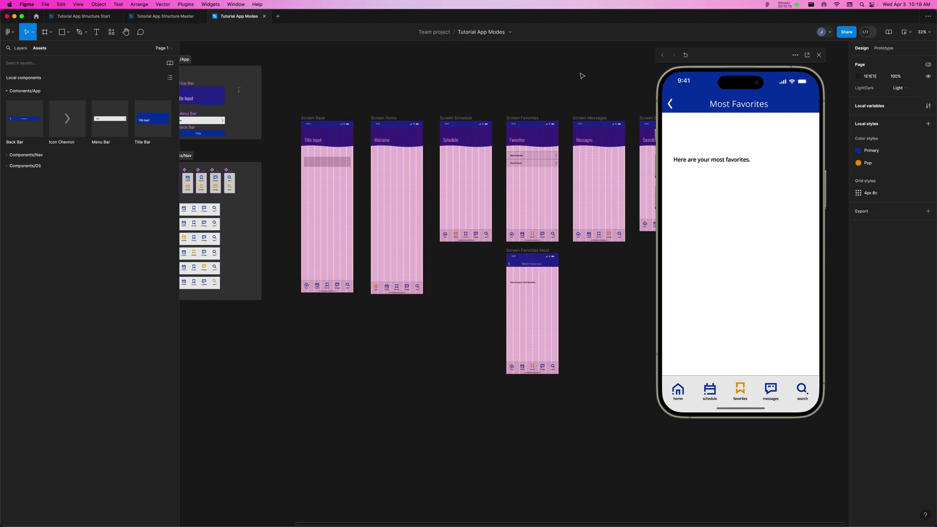
Step: Preview Screen Favorites with the page's LightDark mode set to Dark, and return the mode to Light
{"action": "left_click", "coordinate": [535, 118]}
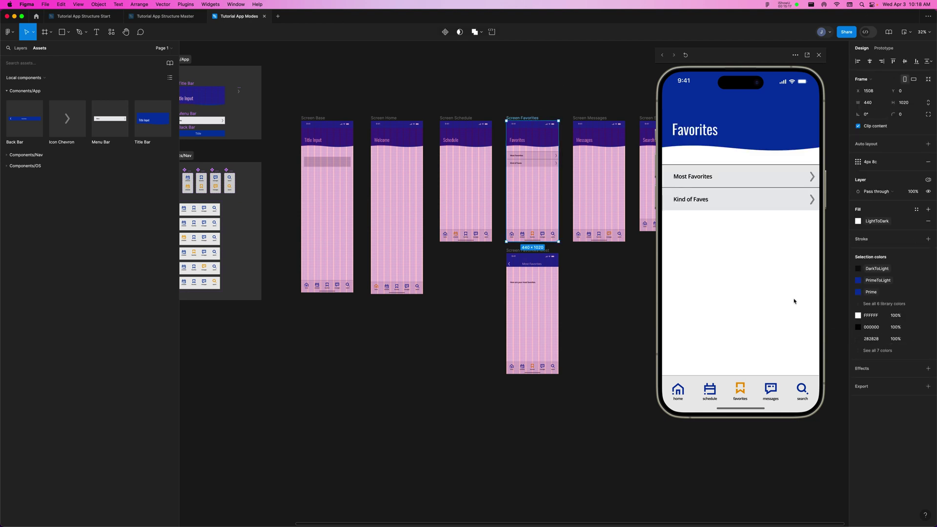
{"action": "left_click", "coordinate": [537, 78]}
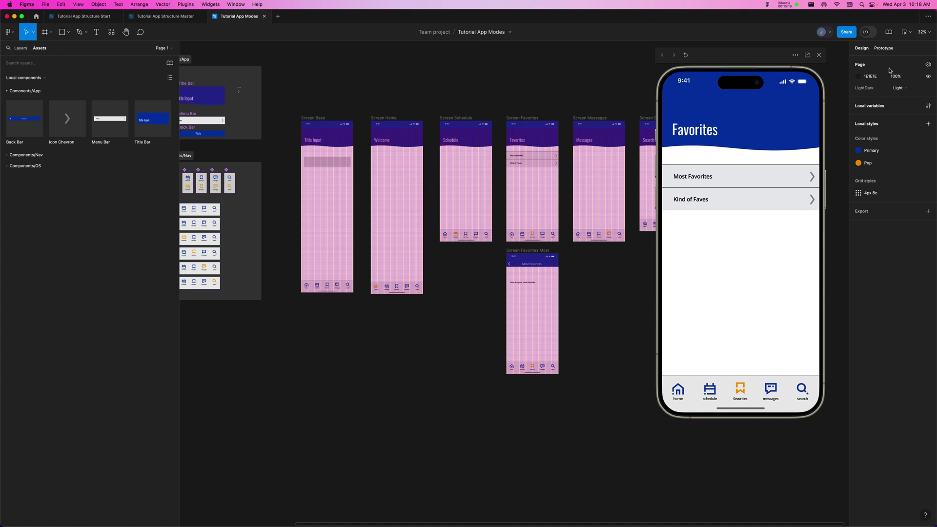
{"action": "left_click", "coordinate": [904, 88]}
{"action": "left_click", "coordinate": [905, 98]}
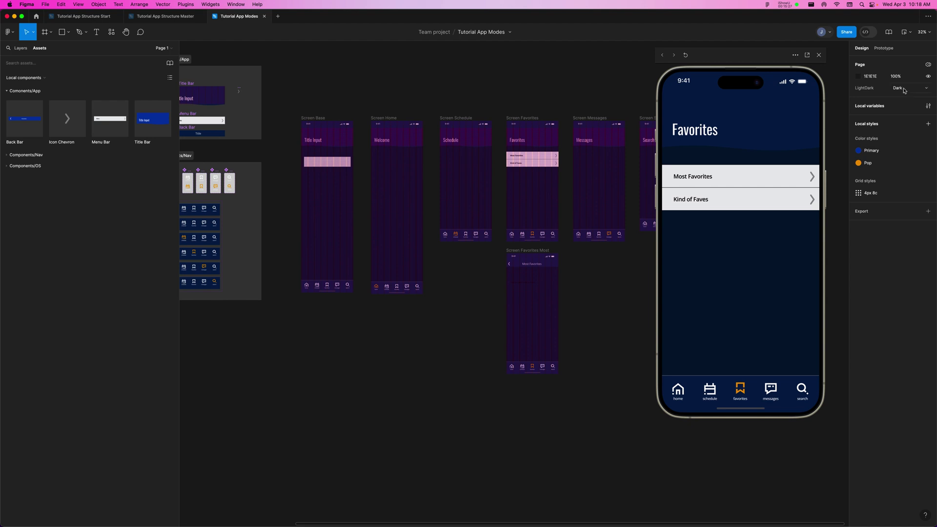
{"action": "left_click", "coordinate": [905, 89]}
{"action": "left_click", "coordinate": [903, 80]}
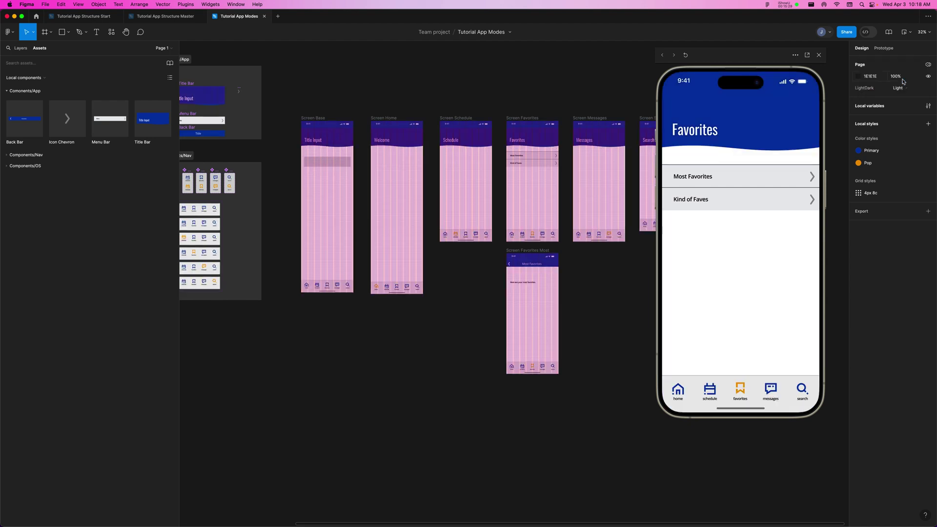
Step: Check Most Favorites and Favorites in the preview under the page's Dark mode, and restore the Light mode
{"action": "left_click", "coordinate": [900, 89]}
{"action": "left_click", "coordinate": [902, 97]}
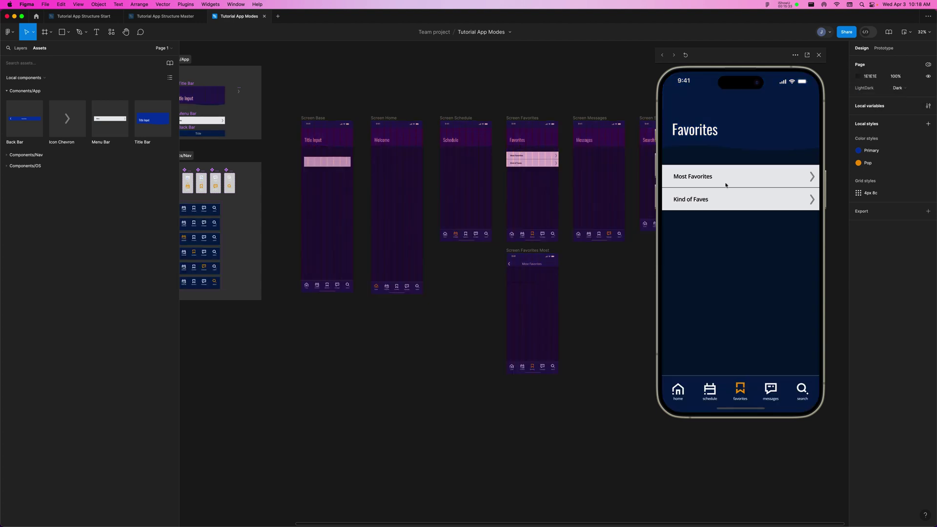
{"action": "left_click", "coordinate": [812, 181]}
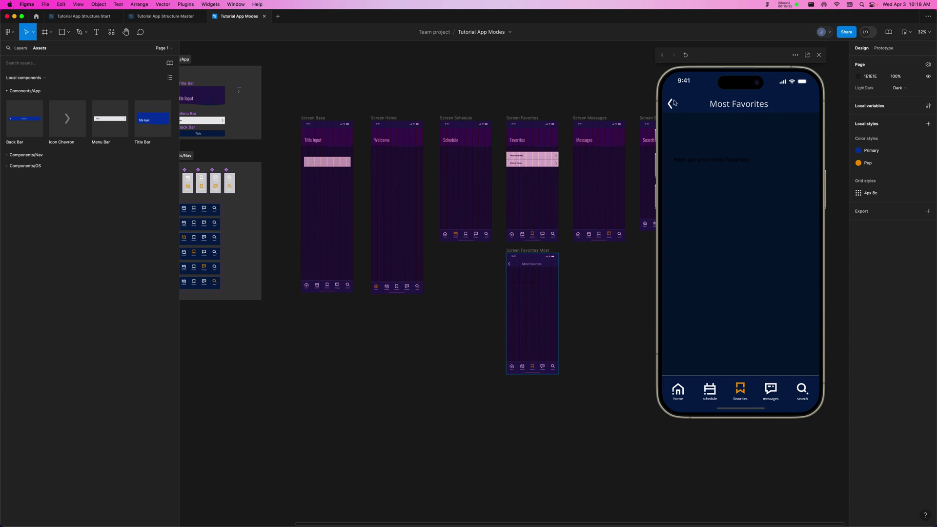
{"action": "left_click", "coordinate": [671, 105]}
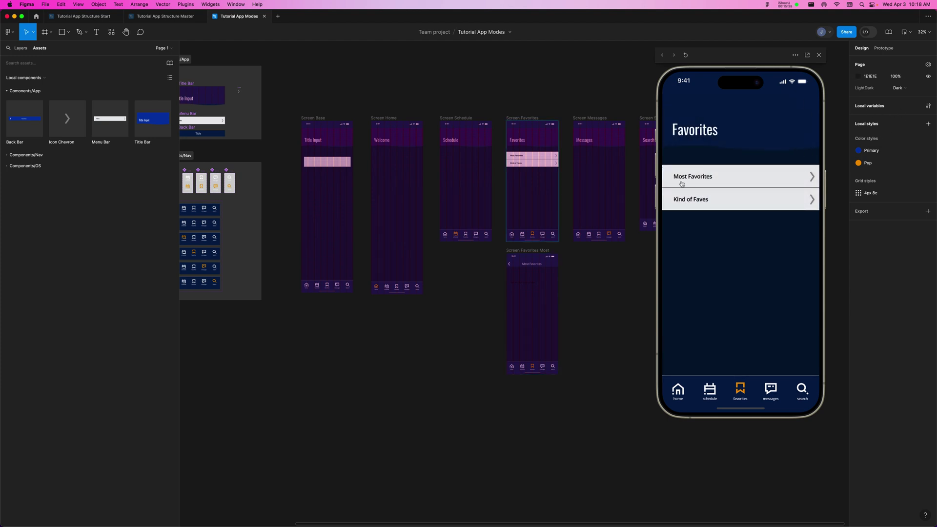
{"action": "left_click", "coordinate": [898, 88]}
{"action": "left_click", "coordinate": [904, 80]}
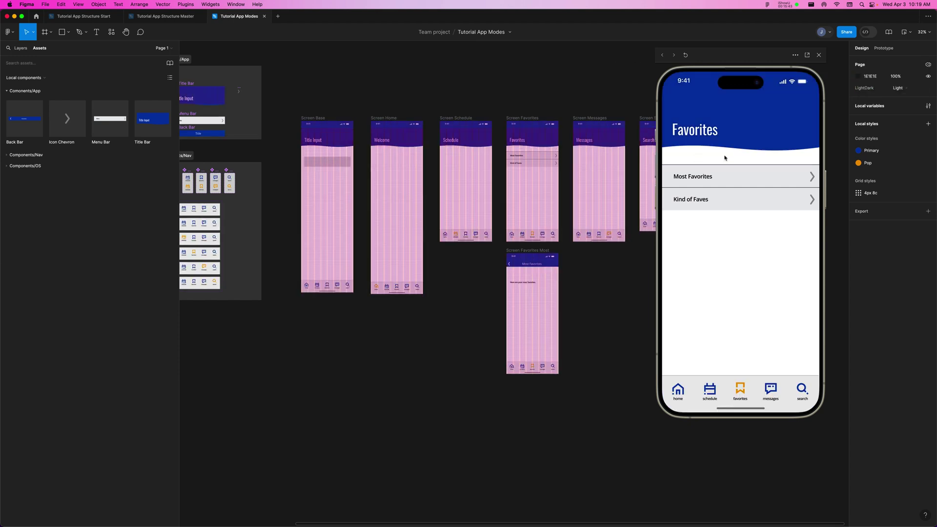
{"action": "scroll", "coordinate": [732, 185], "scroll_direction": "down", "scroll_amount": 2}
{"action": "scroll", "coordinate": [755, 161], "scroll_direction": "up", "scroll_amount": 2}
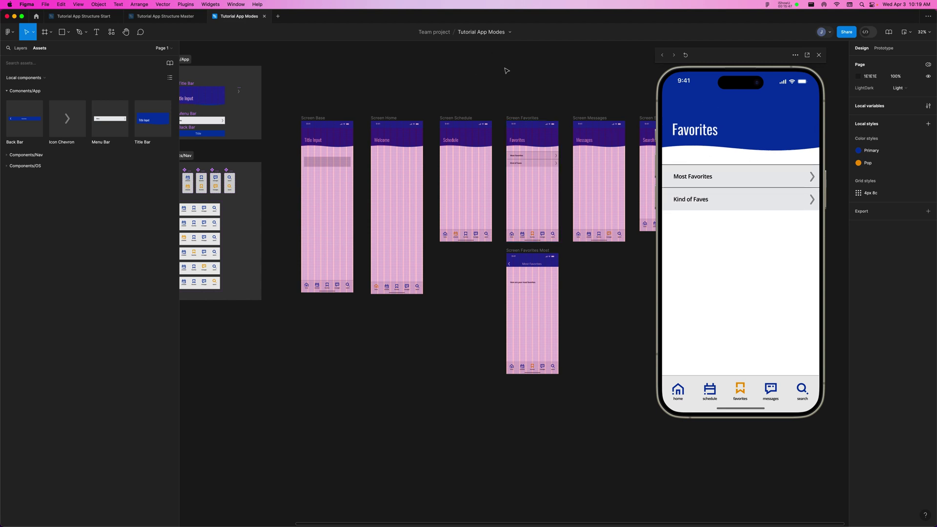